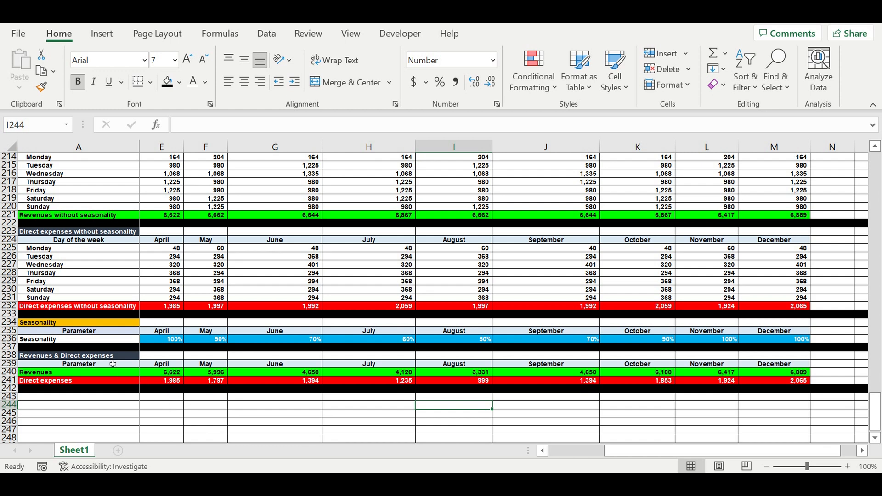
pyautogui.moveTo(121, 376); pyautogui.dragTo(764, 382)
pyautogui.click(603, 405)
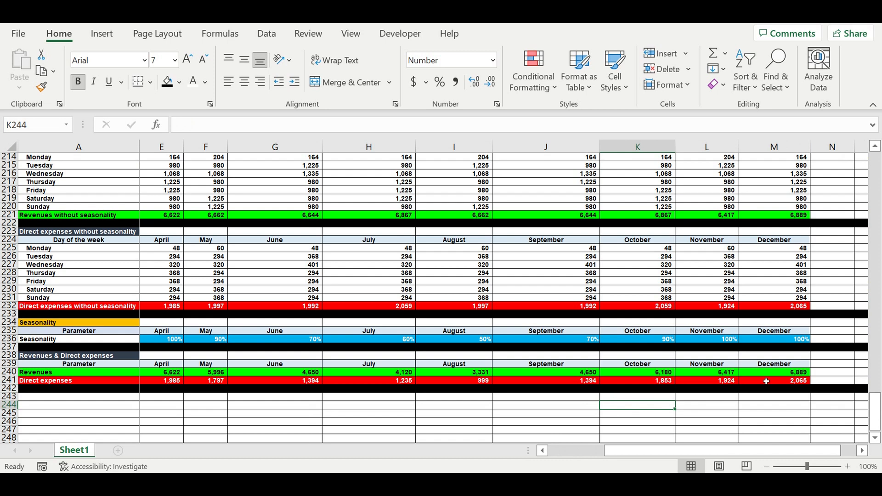
# Enter the label Timeline in cell A243 below the direct expenses and January in cell B244.
pyautogui.moveTo(776, 450); pyautogui.dragTo(589, 455)
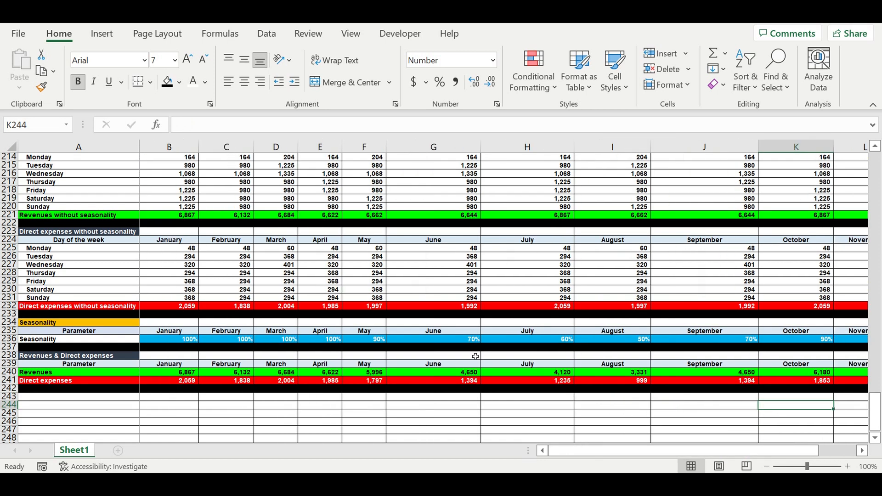
pyautogui.scroll(-1, 263, 367)
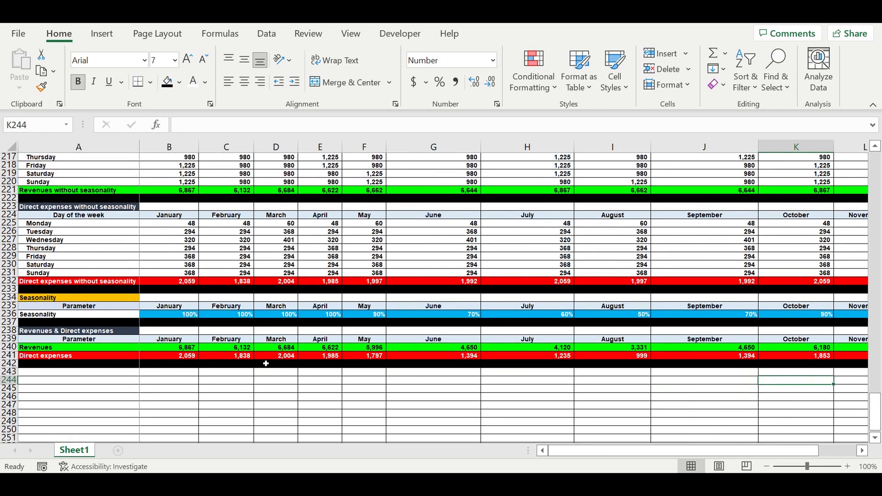
pyautogui.click(121, 372)
pyautogui.write('Ti')
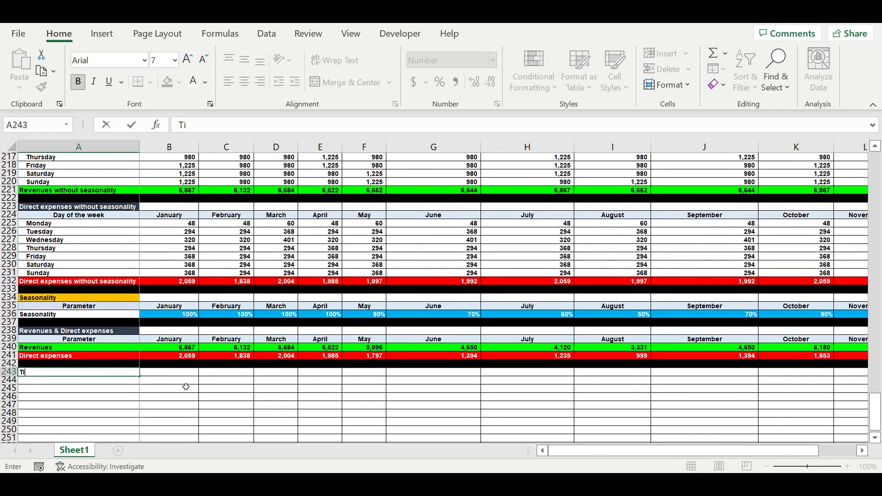
pyautogui.write('meline')
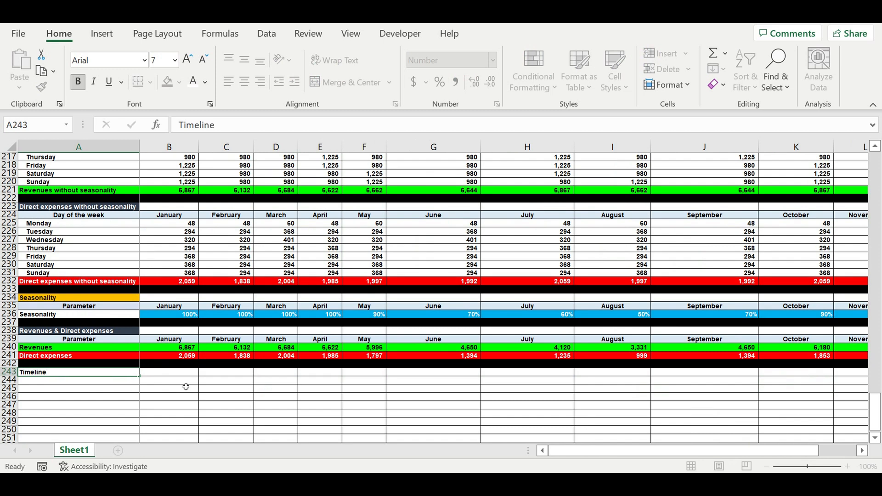
pyautogui.press('Return')
pyautogui.click(175, 383)
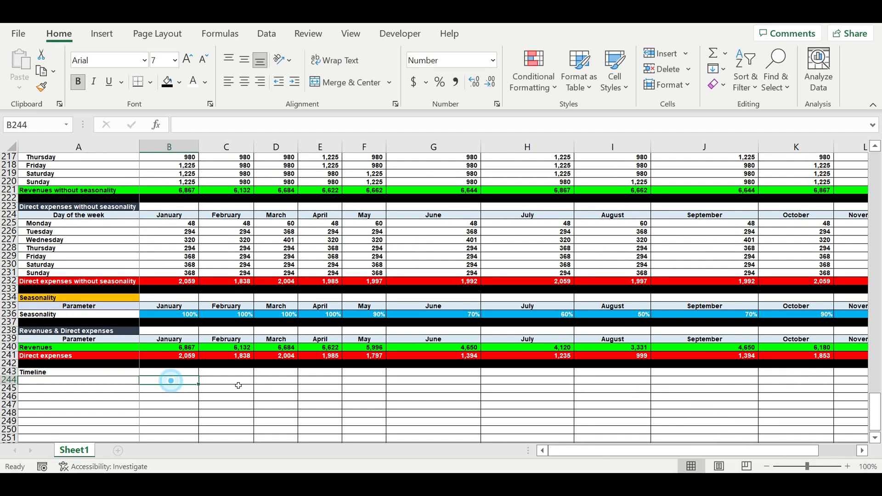
pyautogui.write('Janu')
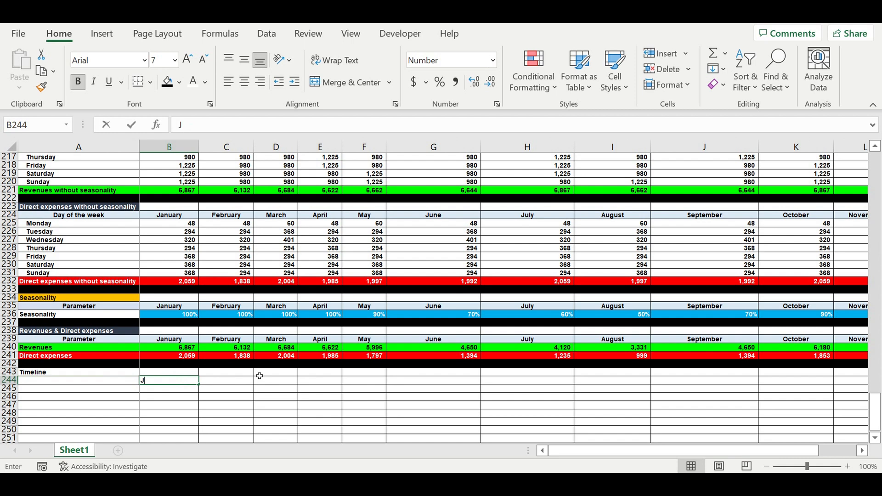
pyautogui.press('Return')
# Link cell B243 to the first year in cell A1 with the formula =A1.
pyautogui.click(175, 374)
pyautogui.write('=')
pyautogui.moveTo(875, 411); pyautogui.dragTo(876, 171)
pyautogui.click(116, 158)
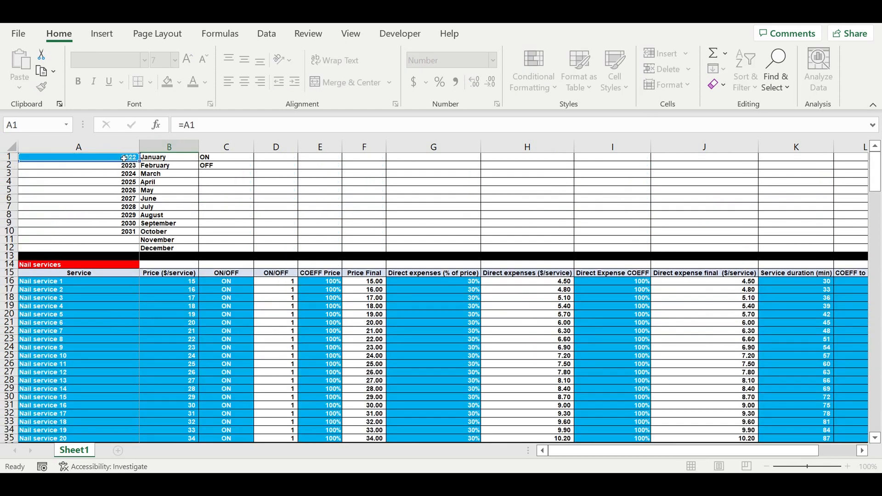
pyautogui.press('Return')
# Format row 243 as numbers without the thousands separator.
pyautogui.scroll(-4, 208, 307)
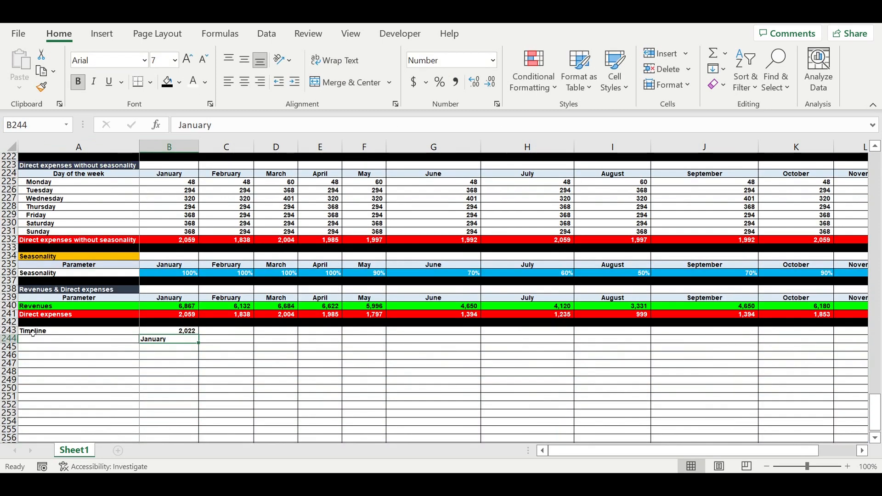
pyautogui.click(13, 331)
pyautogui.rightClick(17, 338)
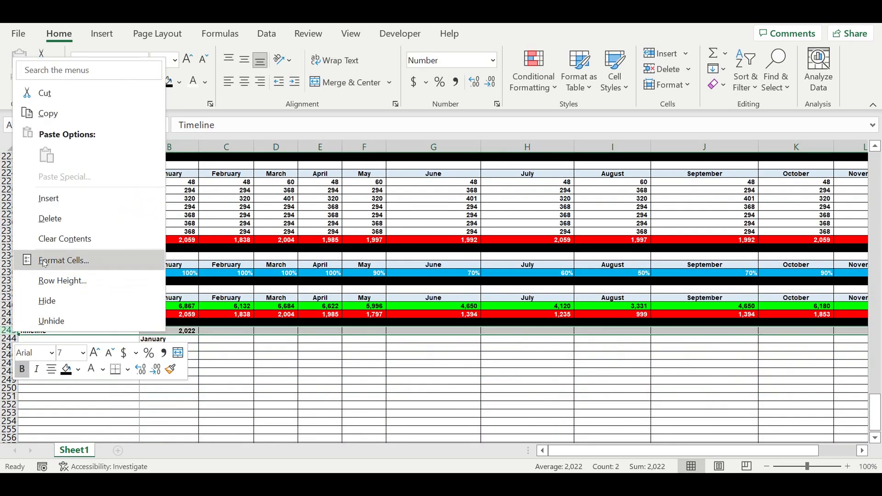
pyautogui.click(121, 259)
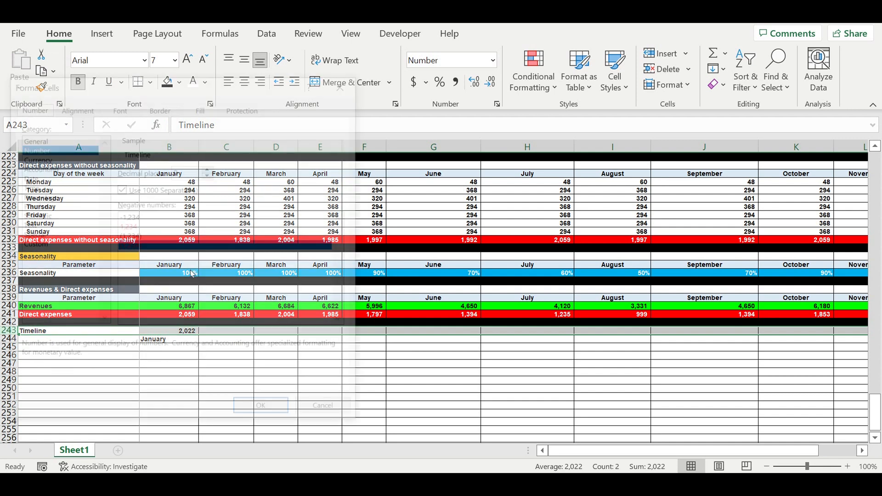
pyautogui.click(120, 188)
pyautogui.click(273, 410)
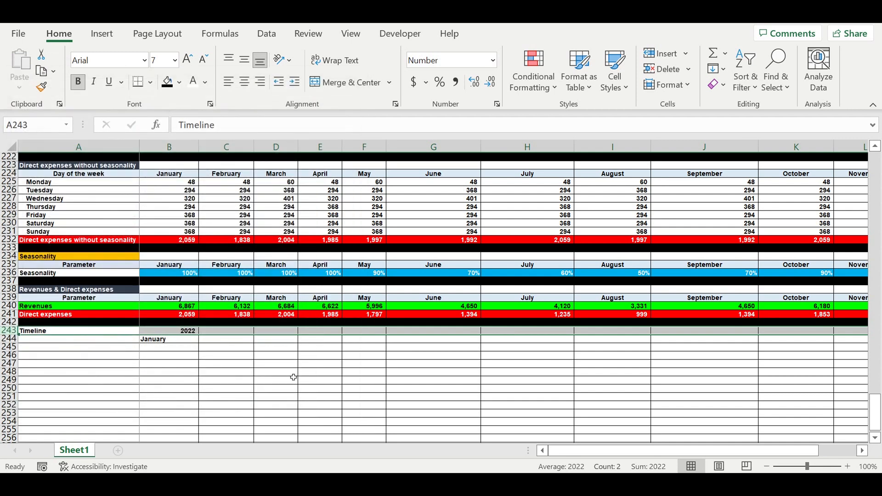
# Center row 243 and the January cell B244, keeping the Timeline label in A243 left-aligned.
pyautogui.click(244, 82)
pyautogui.click(232, 363)
pyautogui.click(113, 332)
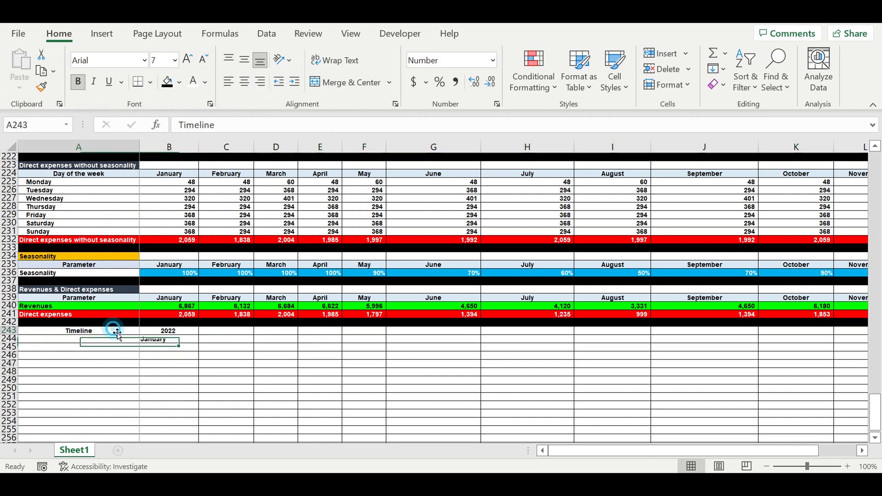
pyautogui.click(229, 82)
pyautogui.click(174, 340)
pyautogui.click(244, 82)
# Fill the month names from January in B244 across row 244 through December in DQ244.
pyautogui.moveTo(203, 349); pyautogui.dragTo(453, 342)
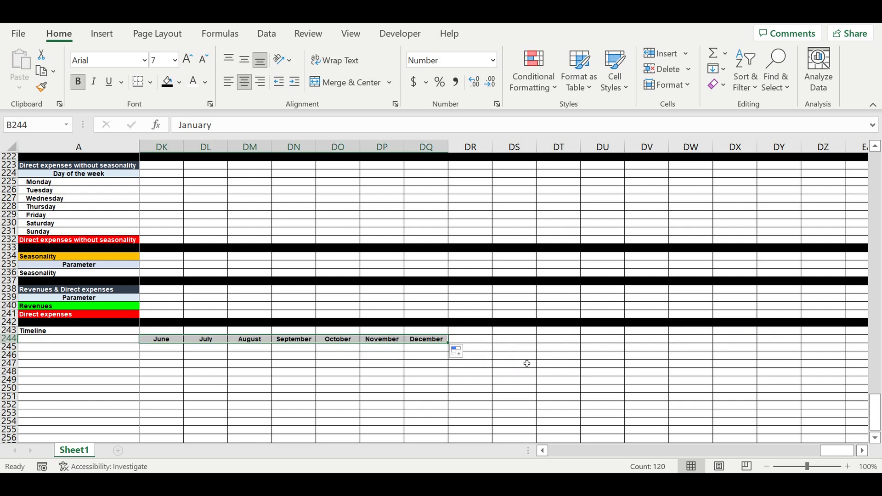
pyautogui.moveTo(837, 451); pyautogui.dragTo(402, 435)
pyautogui.click(214, 389)
# Enter =B243 in cell C243 and fill it across through the first December in M243.
pyautogui.click(219, 331)
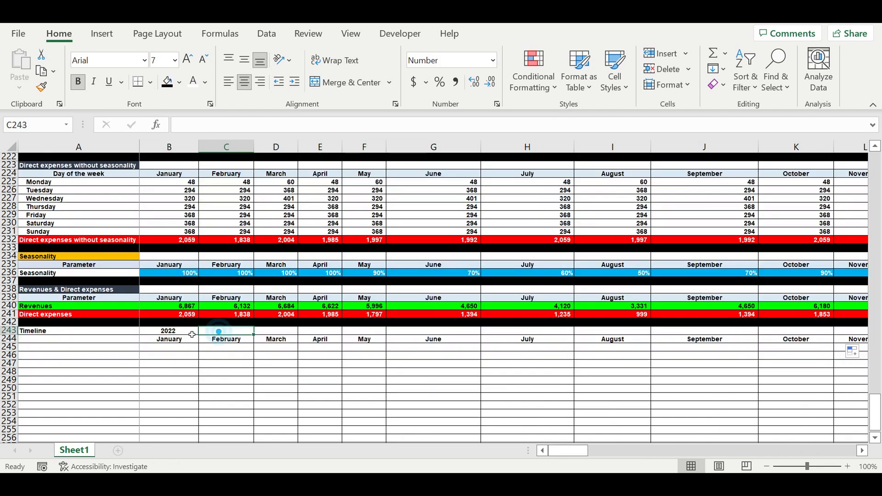
pyautogui.click(192, 334)
pyautogui.click(227, 332)
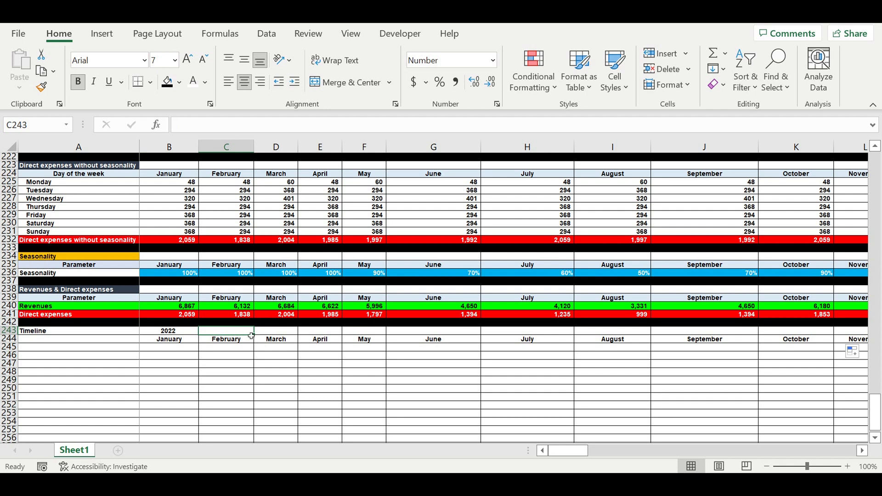
pyautogui.write('=')
pyautogui.click(174, 335)
pyautogui.press('Return')
pyautogui.click(227, 331)
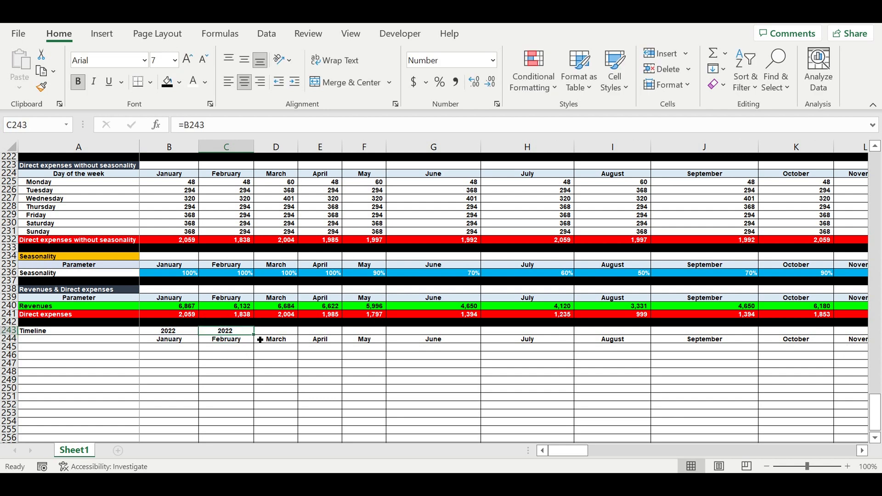
pyautogui.moveTo(259, 340); pyautogui.dragTo(532, 346)
pyautogui.click(564, 379)
# Enter =B243+1 in cell N243 above the second January to advance the year.
pyautogui.click(567, 332)
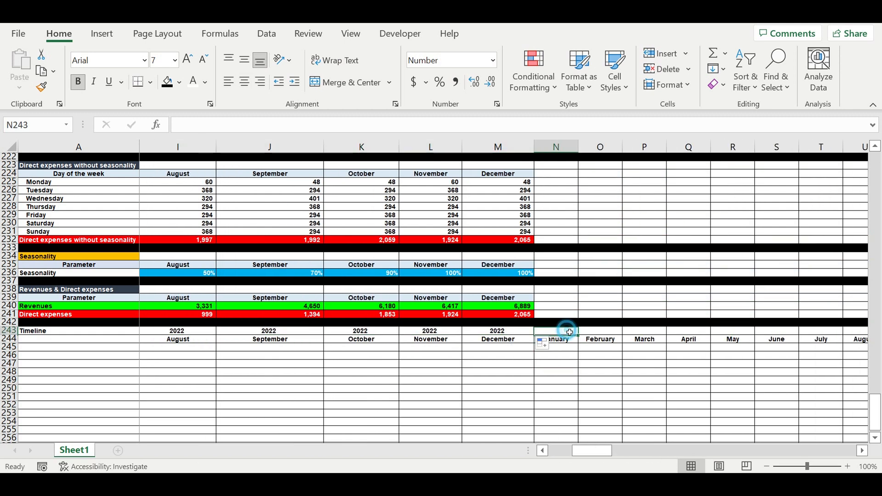
pyautogui.write('=')
pyautogui.moveTo(592, 451); pyautogui.dragTo(569, 450)
pyautogui.click(171, 331)
pyautogui.write('+1')
pyautogui.press('Return')
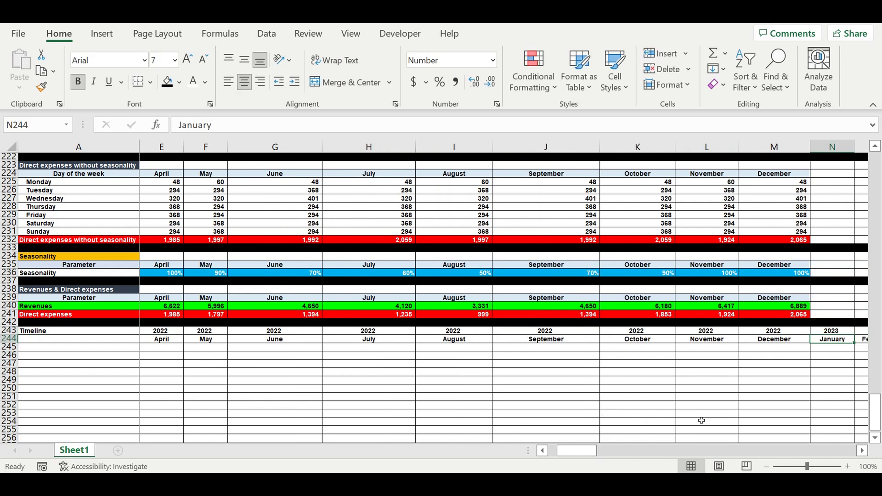
# Enter =N243 in cell O243 and fill it across through the second December in Y243.
pyautogui.moveTo(863, 452); pyautogui.dragTo(862, 451)
pyautogui.click(426, 331)
pyautogui.write('=')
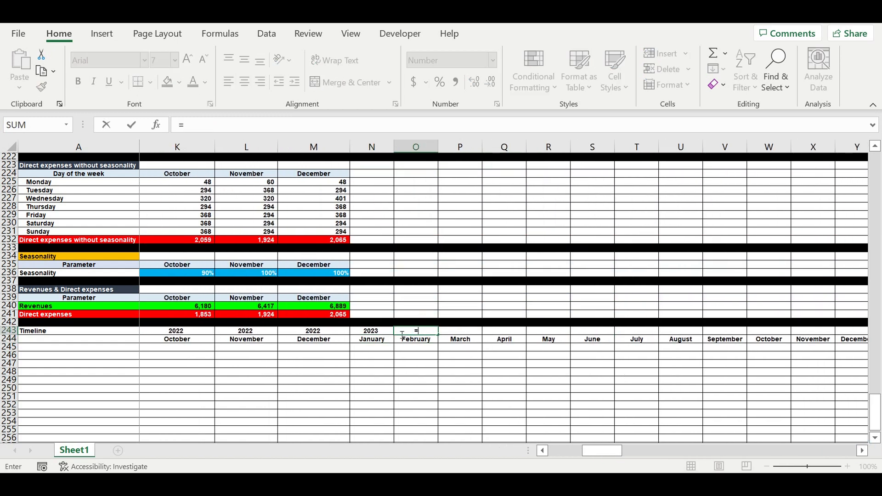
pyautogui.click(374, 332)
pyautogui.press('Return')
pyautogui.click(423, 332)
pyautogui.moveTo(441, 338); pyautogui.dragTo(868, 341)
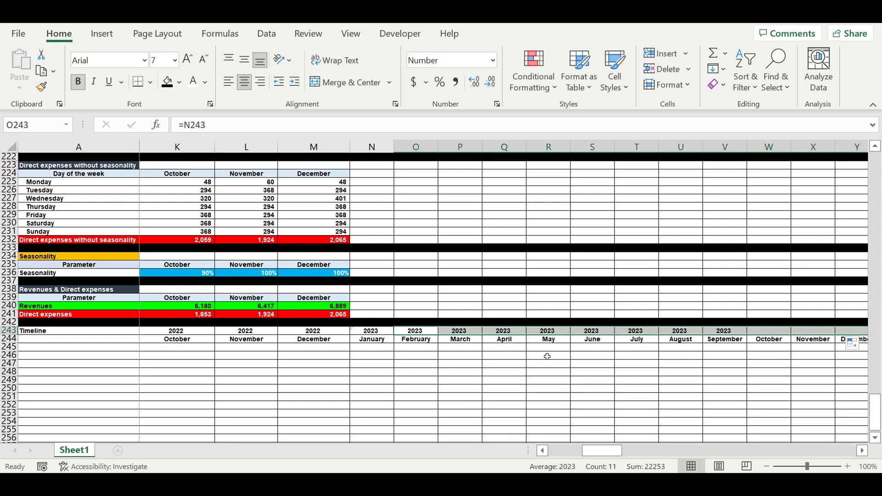
# Copy the second year's formulas in N243:Y243 and paste them starting at Z243.
pyautogui.moveTo(370, 333); pyautogui.dragTo(633, 335)
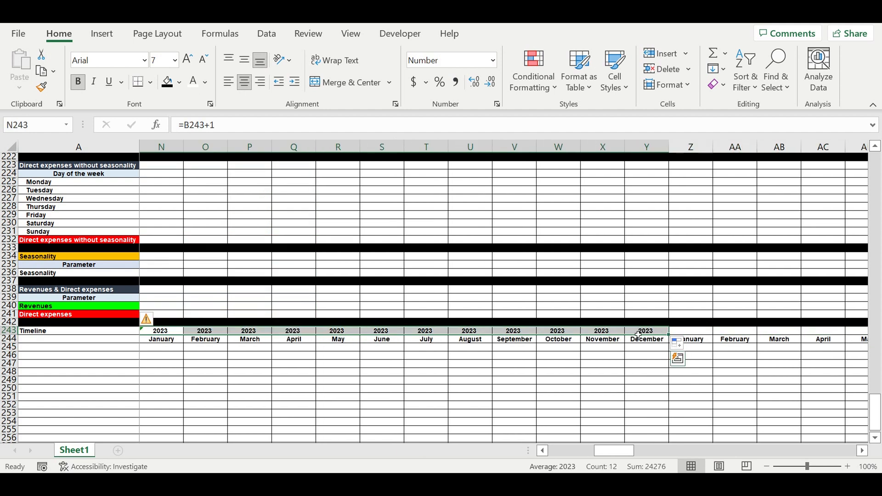
pyautogui.hotkey('ctrl', 'c')
pyautogui.click(691, 331)
pyautogui.hotkey('ctrl', 'v')
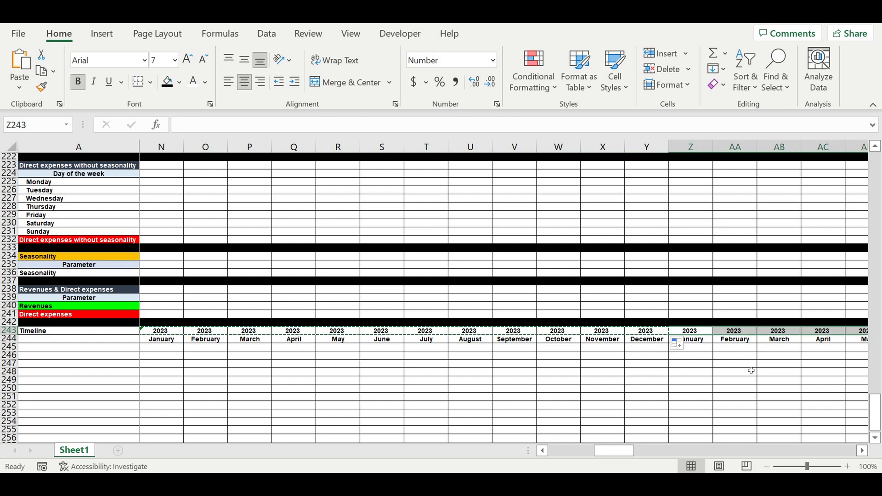
# Paste the copied twelve-month year block above the following Januaries, starting at AL243 and AX243.
pyautogui.click(862, 451)
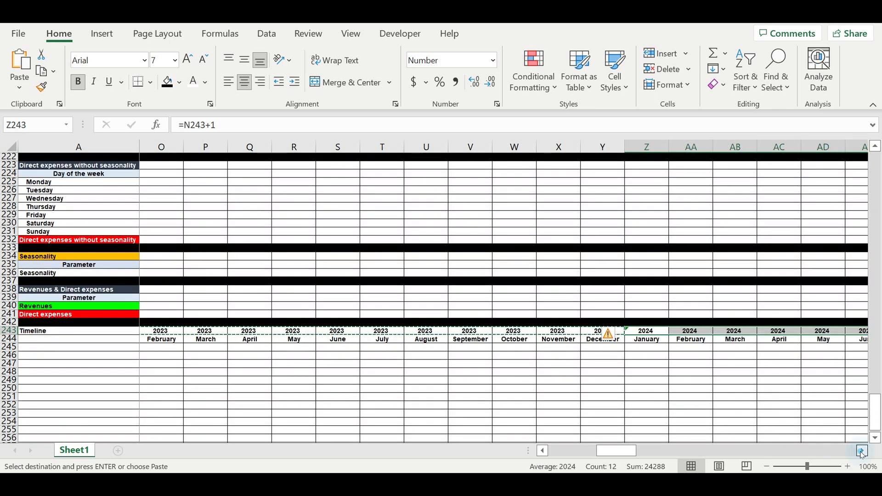
pyautogui.click(862, 452)
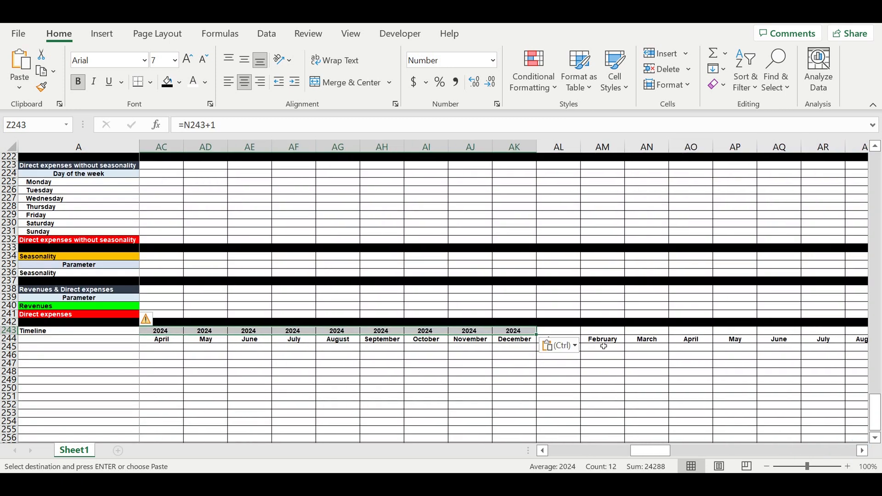
pyautogui.click(568, 332)
pyautogui.hotkey('ctrl', 'v')
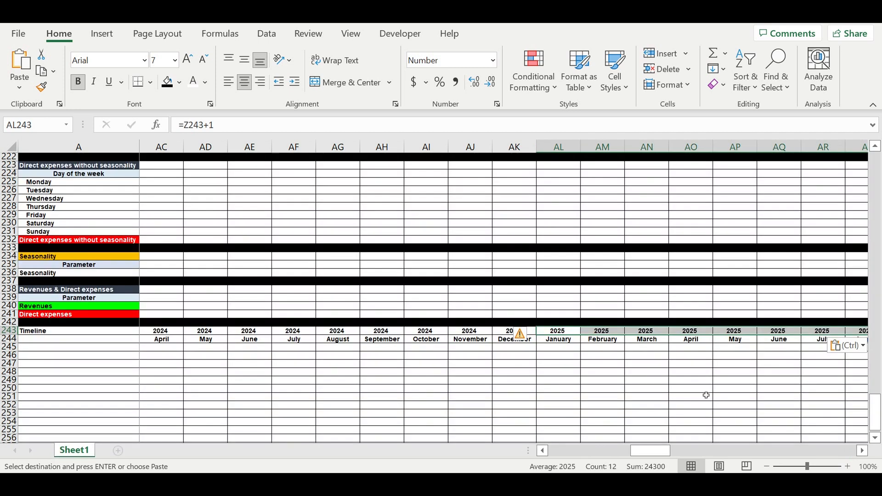
pyautogui.click(861, 452)
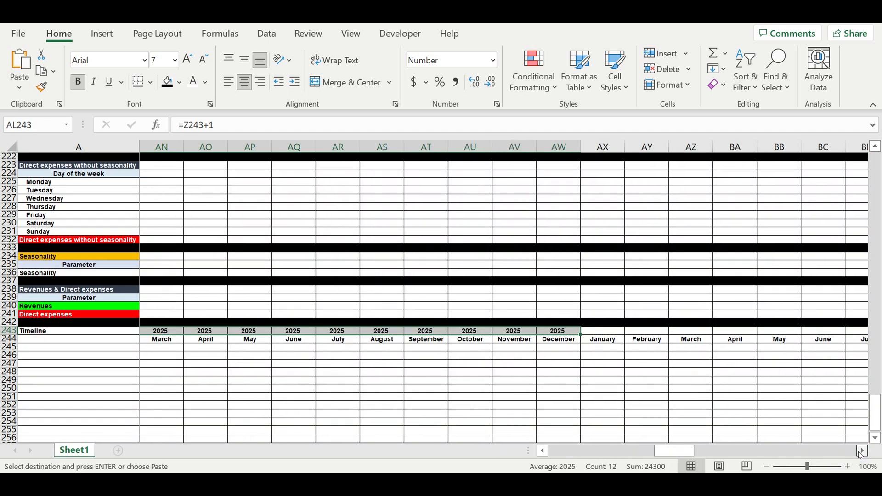
pyautogui.click(355, 333)
pyautogui.hotkey('ctrl', 'v')
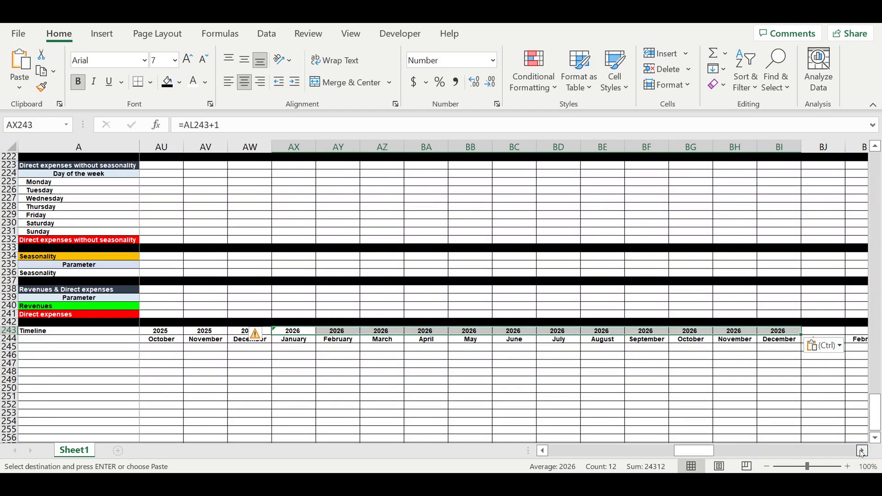
# Continue the timeline years by pasting the copied block starting at BJ243 and BV243.
pyautogui.click(862, 450)
pyautogui.click(203, 333)
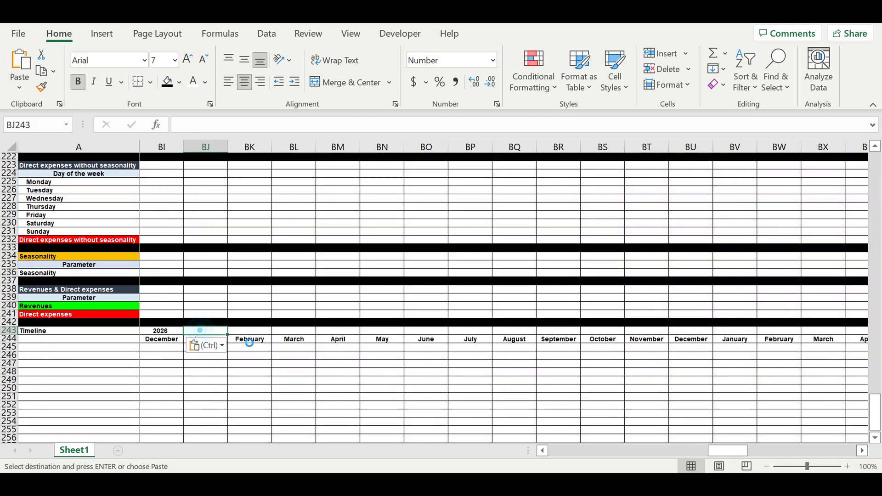
pyautogui.hotkey('ctrl', 'v')
pyautogui.click(737, 332)
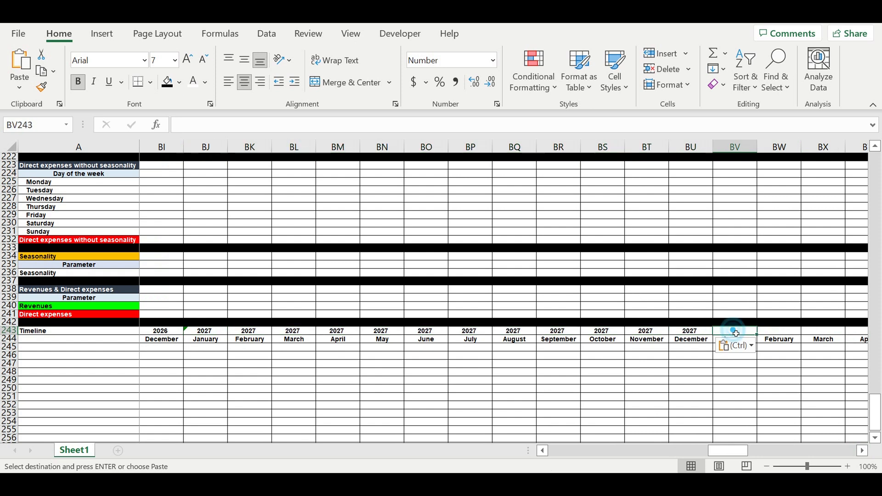
pyautogui.hotkey('ctrl', 'v')
# Extend the timeline by two more years, pasting the copied block starting at CH243 and CT243.
pyautogui.click(862, 451)
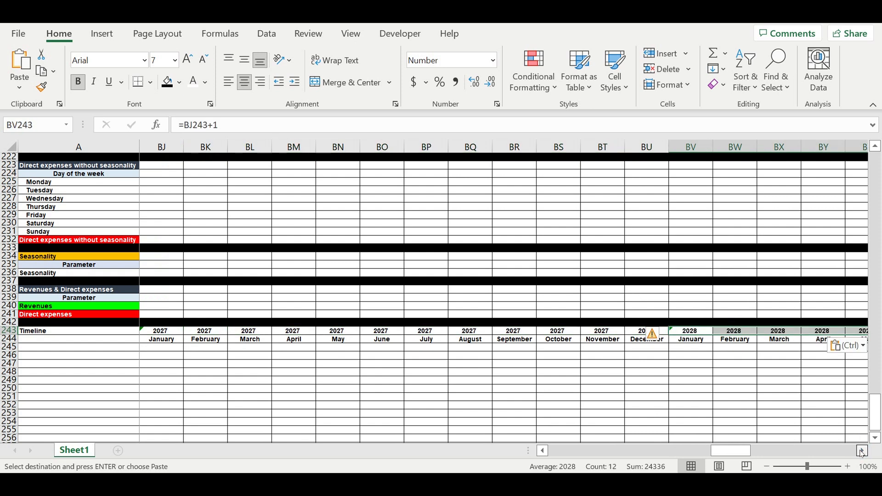
pyautogui.click(580, 335)
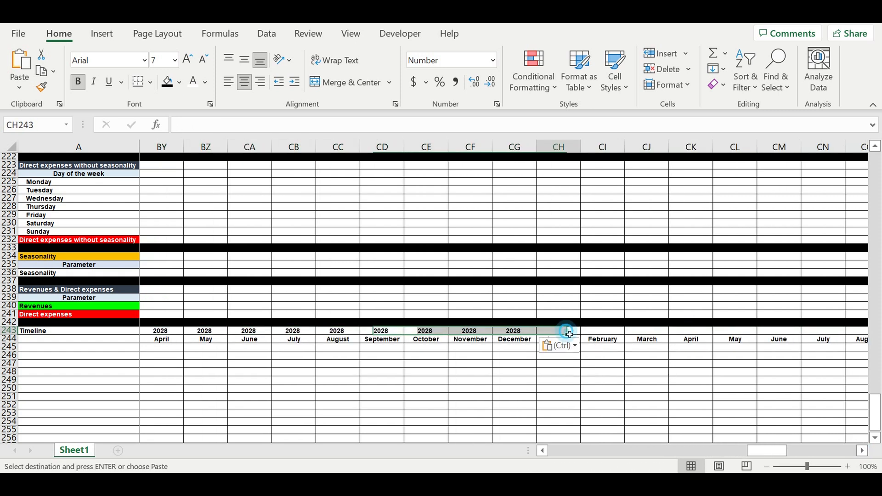
pyautogui.hotkey('ctrl', 'v')
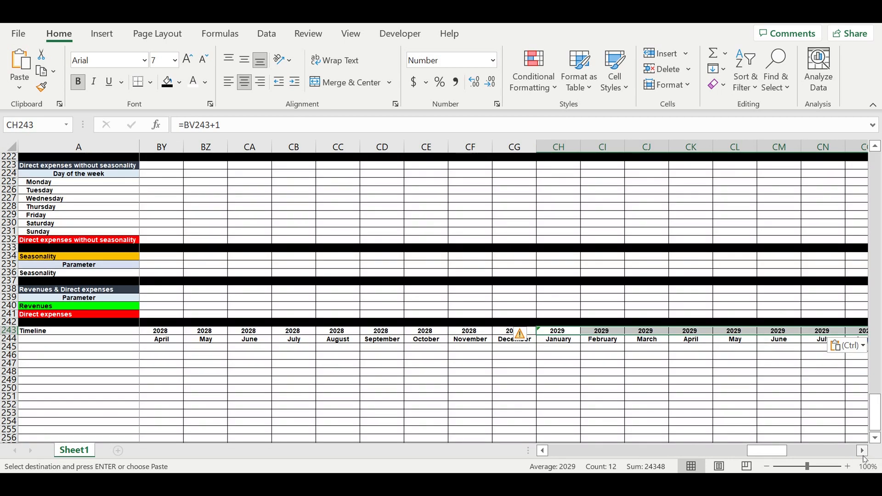
pyautogui.click(862, 451)
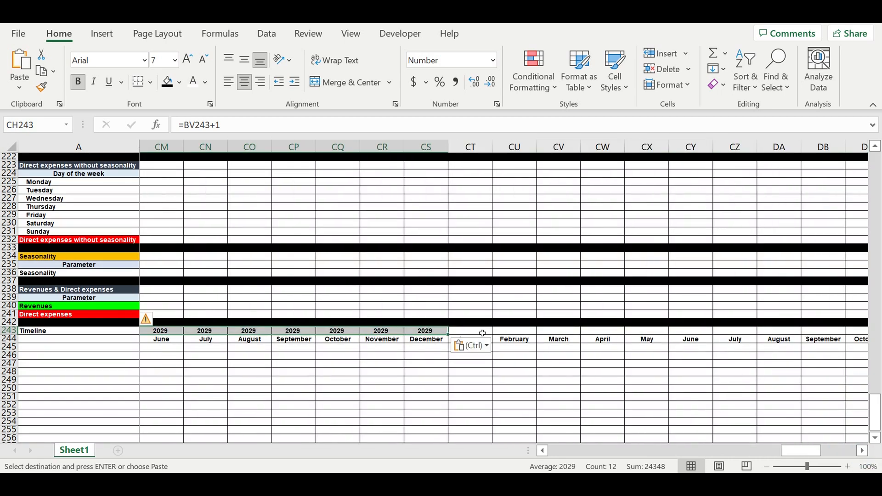
pyautogui.click(470, 331)
pyautogui.hotkey('ctrl', 'v')
pyautogui.click(863, 451)
pyautogui.click(863, 451)
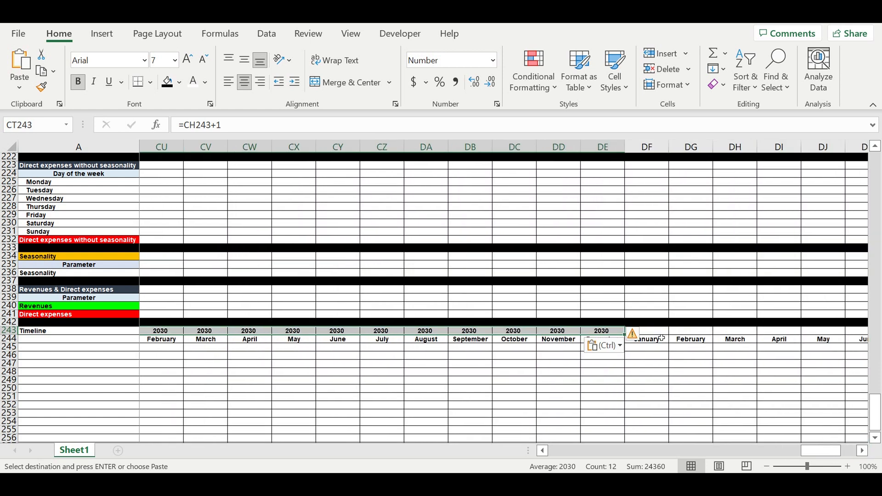
# Paste the copied twelve-month year block above the last year's months, starting at DF243.
pyautogui.click(656, 332)
pyautogui.hotkey('ctrl', 'v')
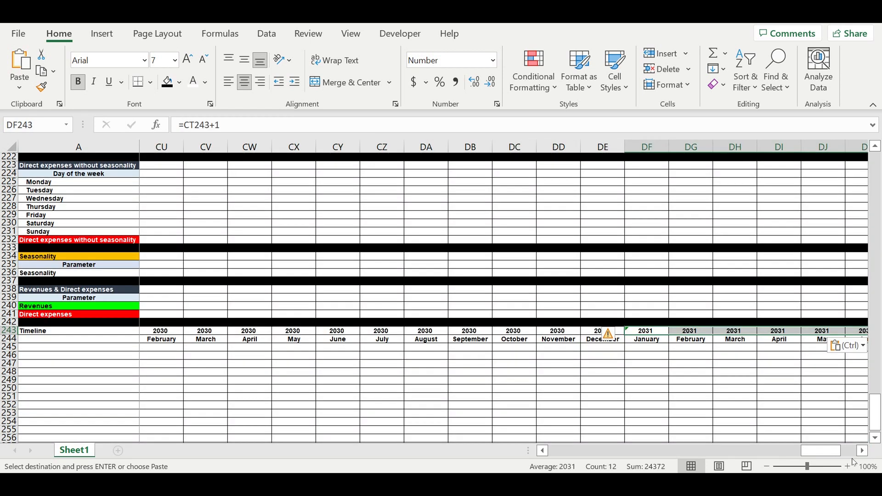
pyautogui.click(863, 451)
pyautogui.click(862, 451)
pyautogui.click(863, 451)
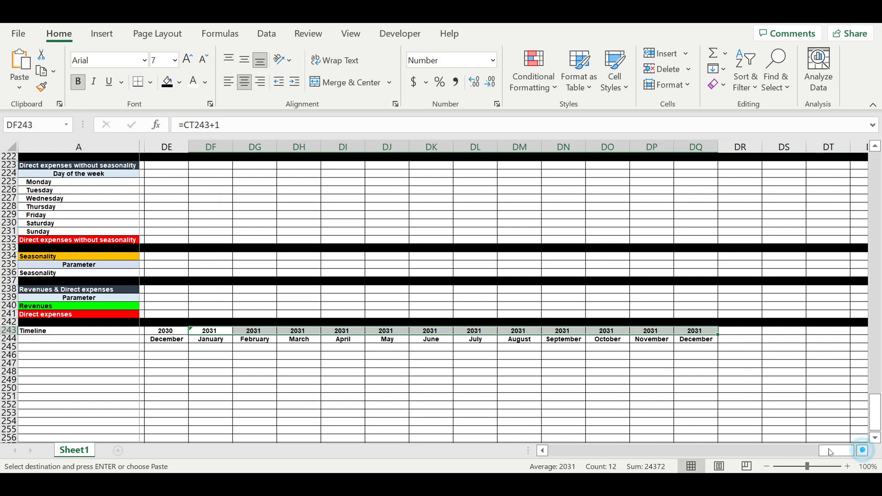
pyautogui.moveTo(834, 451); pyautogui.dragTo(62, 379)
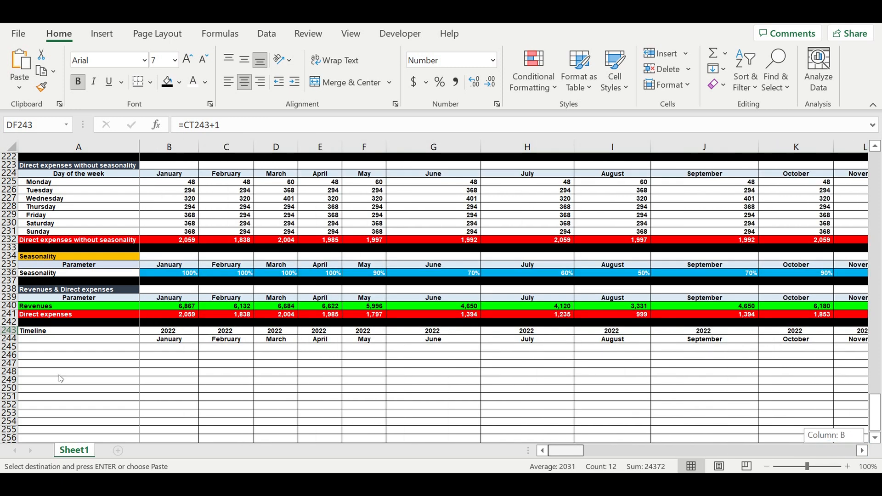
pyautogui.click(235, 381)
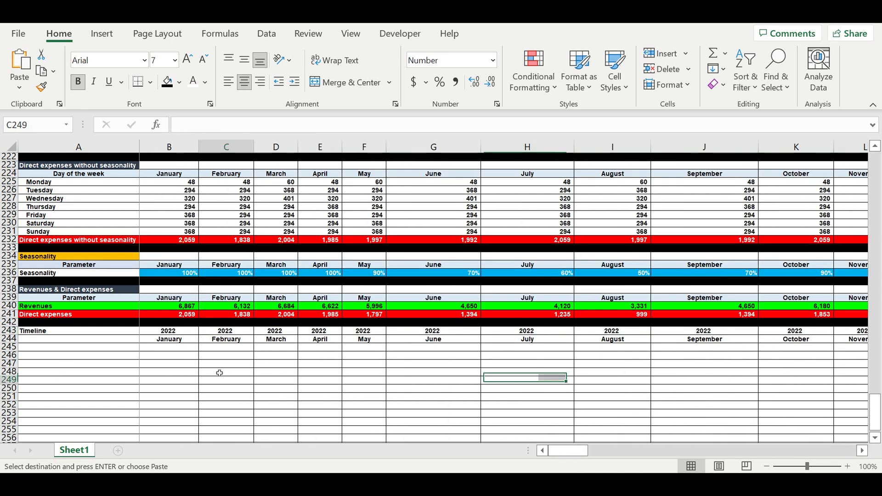
# Enter the label Parameter in A244, centre it and fill the cell with the lightest theme blue.
pyautogui.click(111, 341)
pyautogui.write('Par')
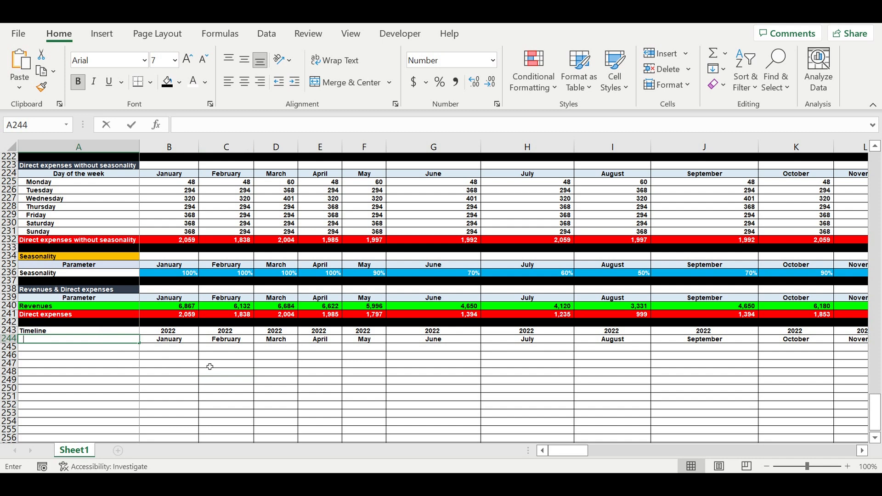
pyautogui.write('ameter')
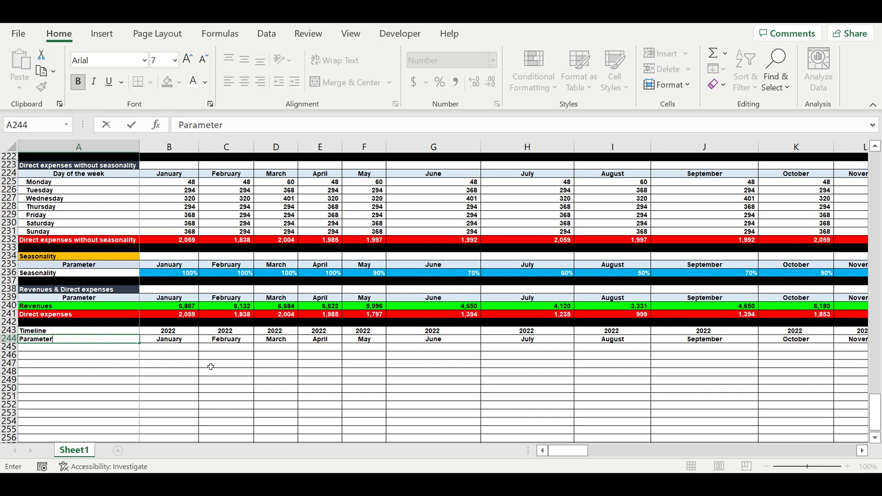
pyautogui.press('Return')
pyautogui.click(92, 343)
pyautogui.click(244, 83)
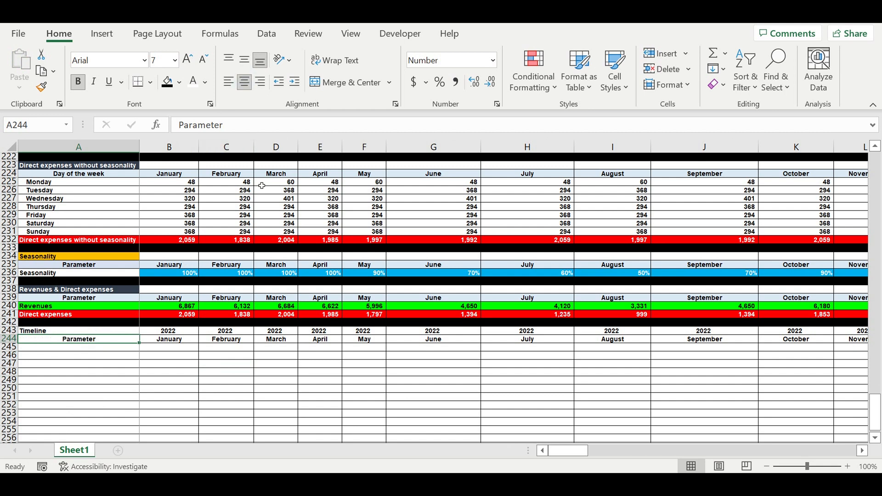
pyautogui.click(181, 84)
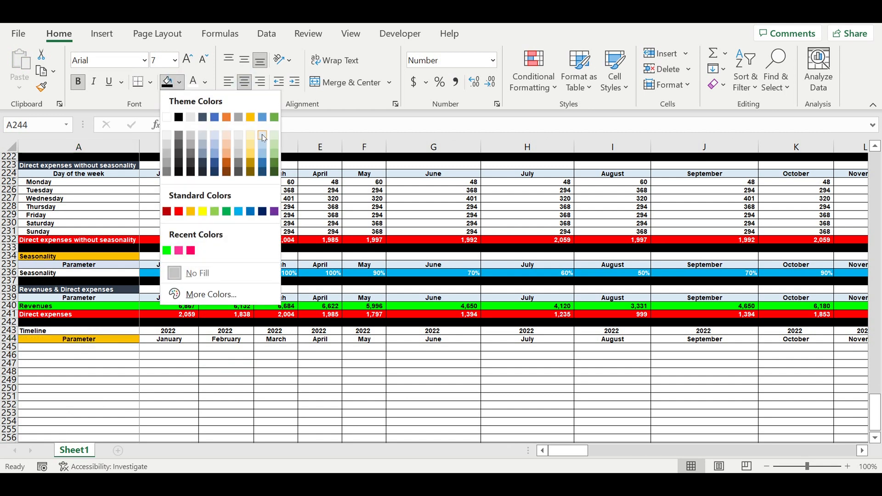
pyautogui.click(262, 134)
# Give the Timeline label in A243 a dark orange fill and white text.
pyautogui.click(64, 331)
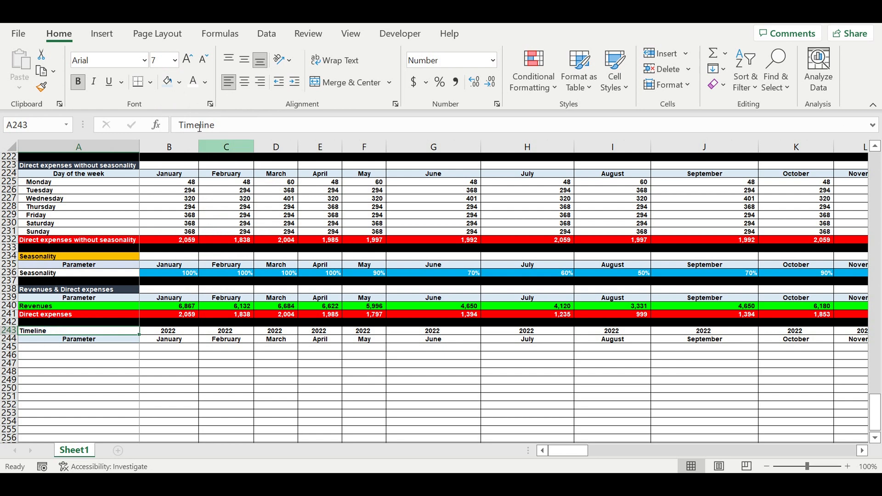
pyautogui.click(180, 83)
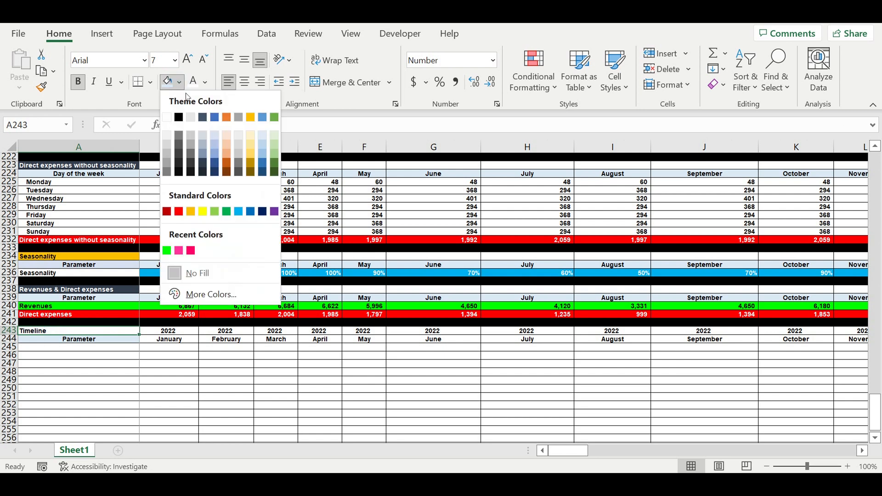
pyautogui.click(226, 166)
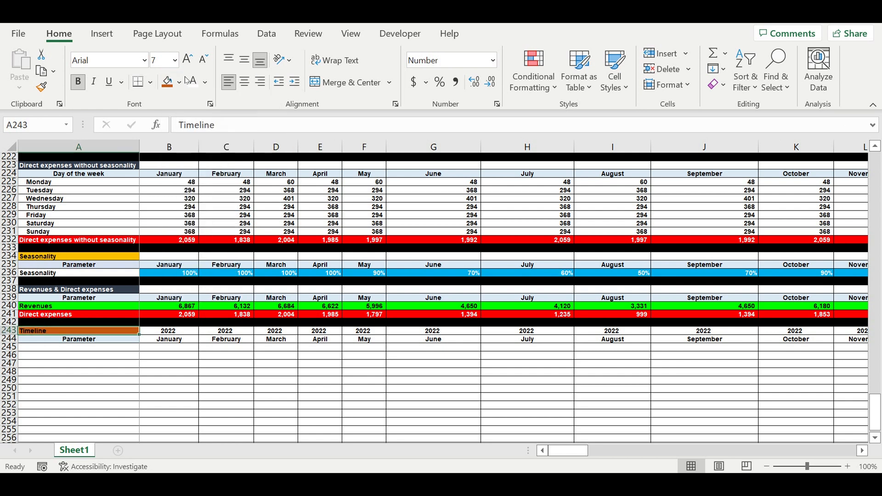
pyautogui.click(180, 364)
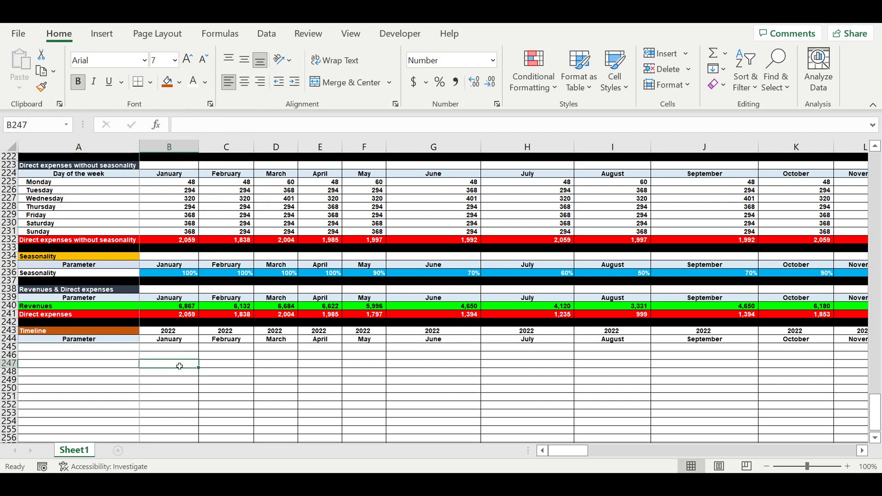
# Change the fill of the Timeline label in A243 to the standard purple.
pyautogui.click(125, 332)
pyautogui.click(179, 82)
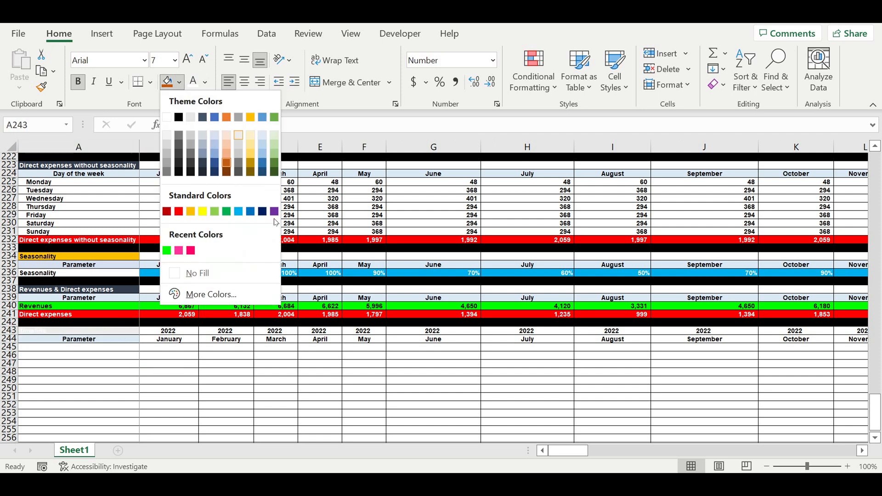
pyautogui.click(269, 209)
pyautogui.click(225, 356)
pyautogui.click(173, 356)
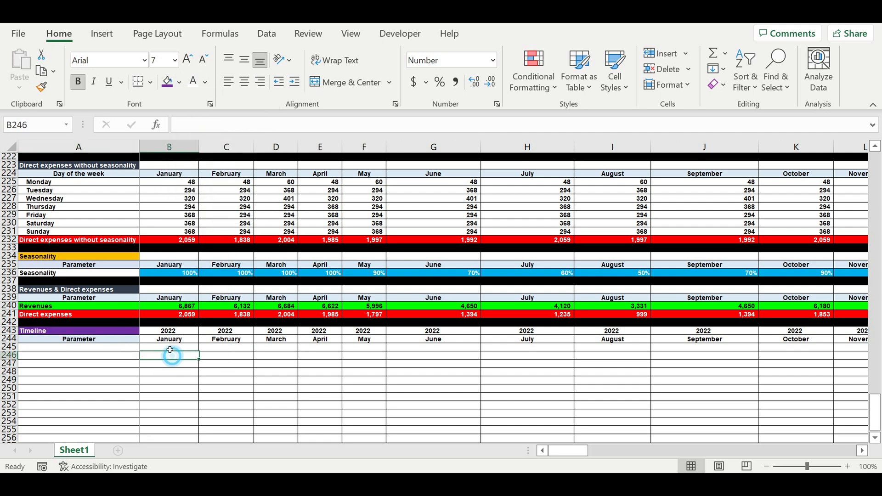
# Fill the 2022 year cells B243:M243 with light blue and the months below them with a paler blue.
pyautogui.moveTo(167, 329); pyautogui.dragTo(810, 335)
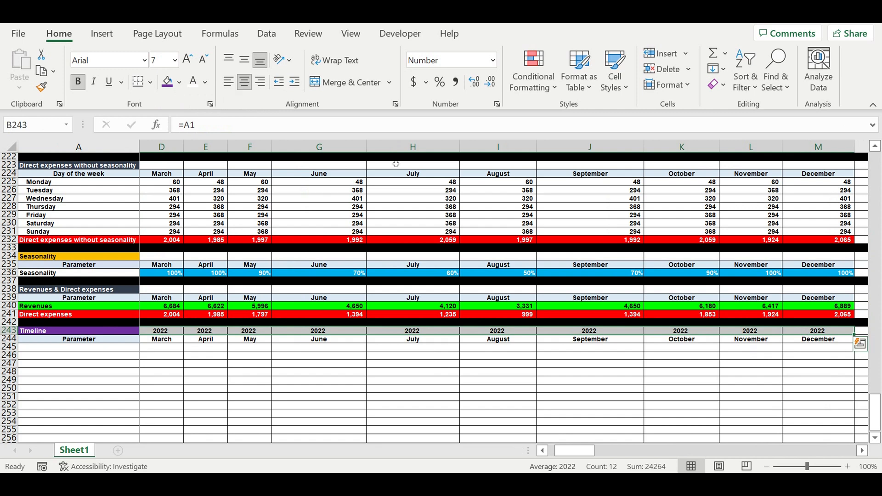
pyautogui.click(179, 82)
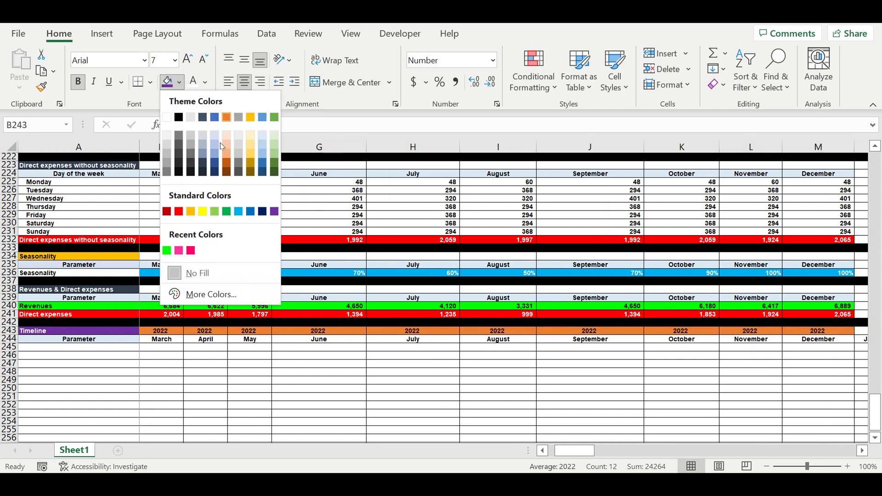
pyautogui.click(217, 145)
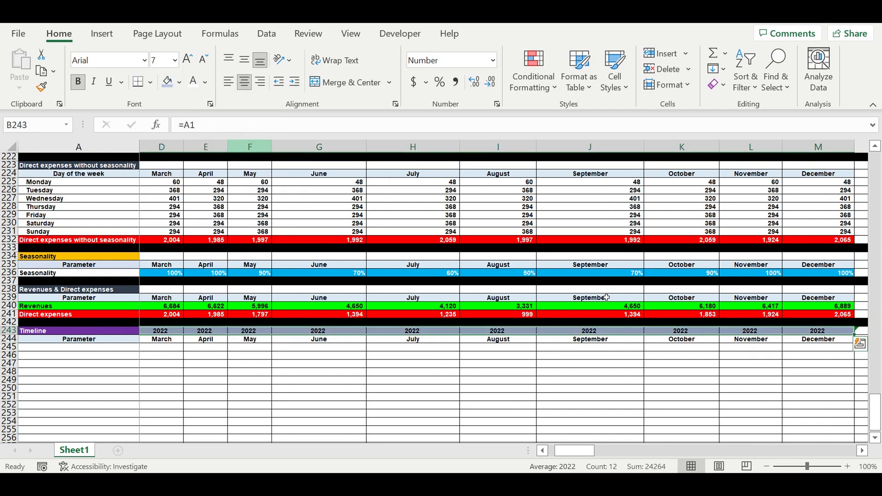
pyautogui.moveTo(823, 342); pyautogui.dragTo(172, 339)
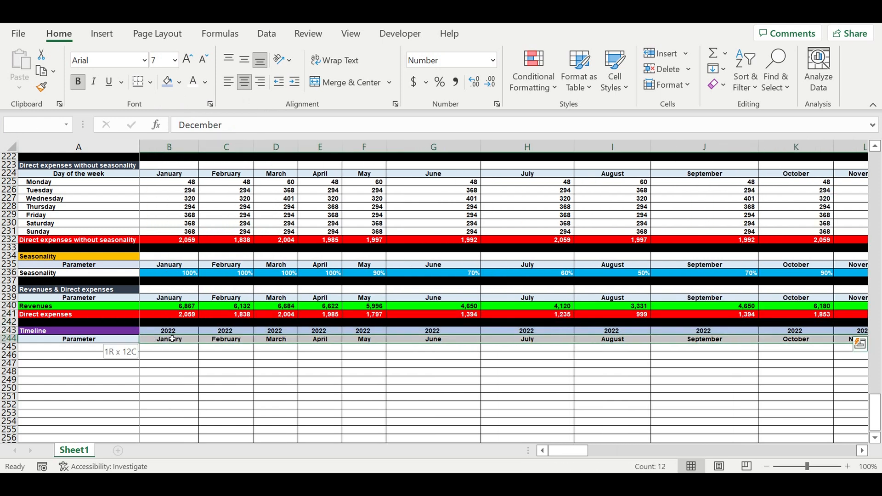
pyautogui.click(179, 81)
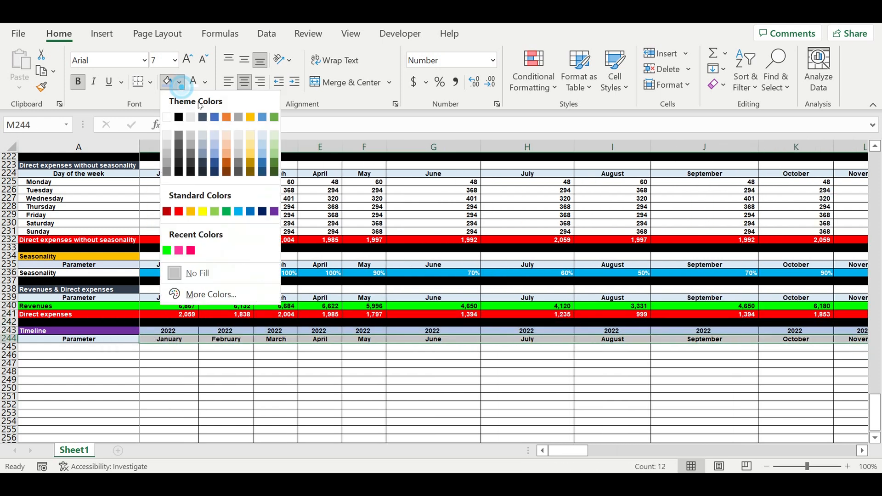
pyautogui.click(216, 134)
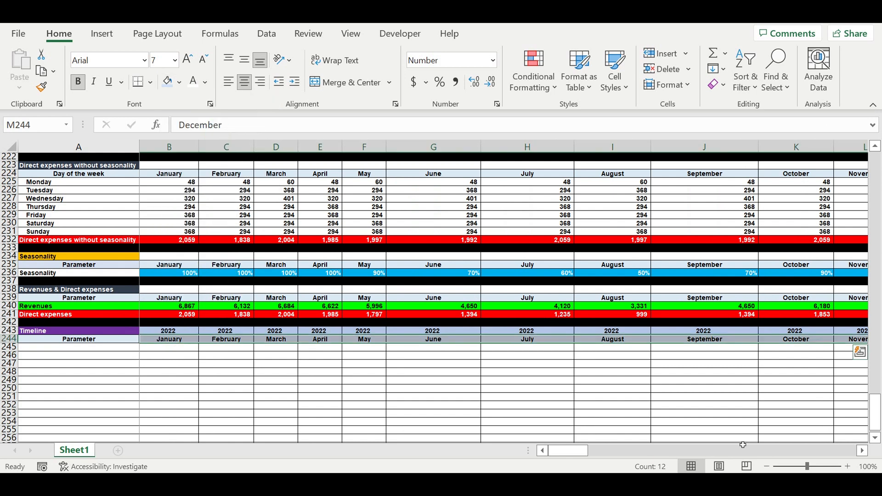
# Fill the 2023 year cells N243:Y243 with light gold and the months below them with a paler gold.
pyautogui.click(862, 451)
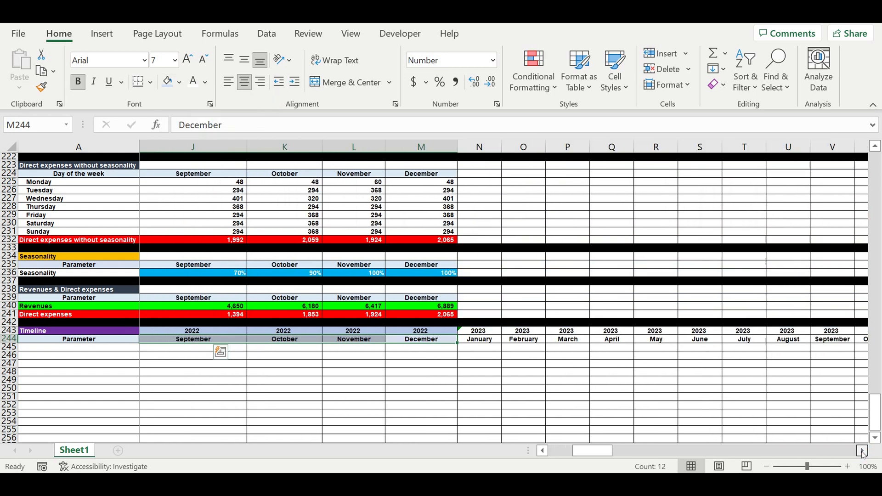
pyautogui.click(862, 451)
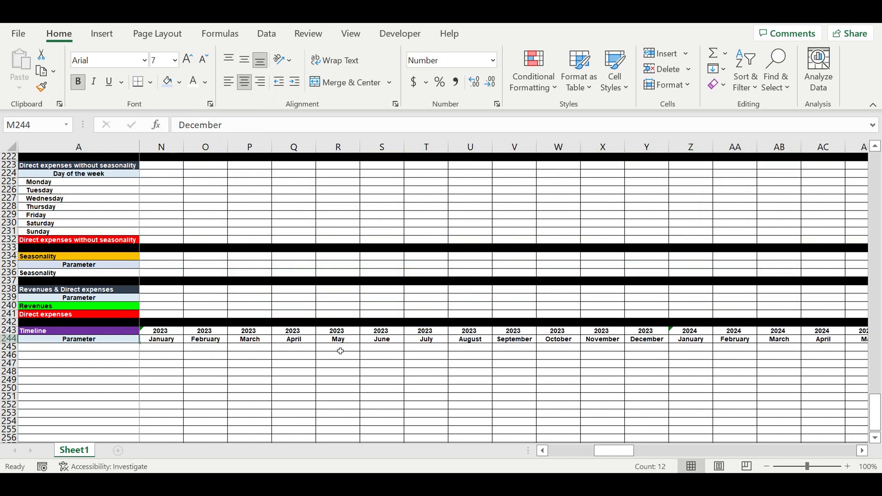
pyautogui.click(542, 452)
pyautogui.click(542, 453)
pyautogui.moveTo(299, 333); pyautogui.dragTo(781, 332)
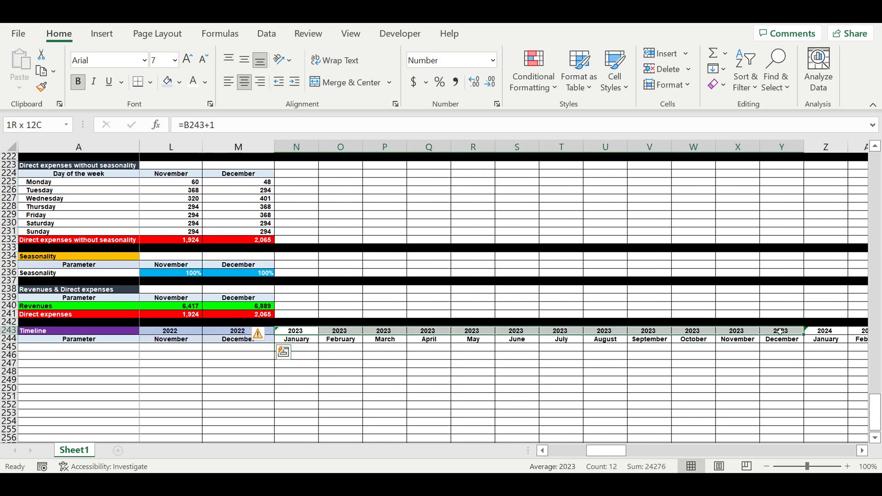
pyautogui.click(180, 82)
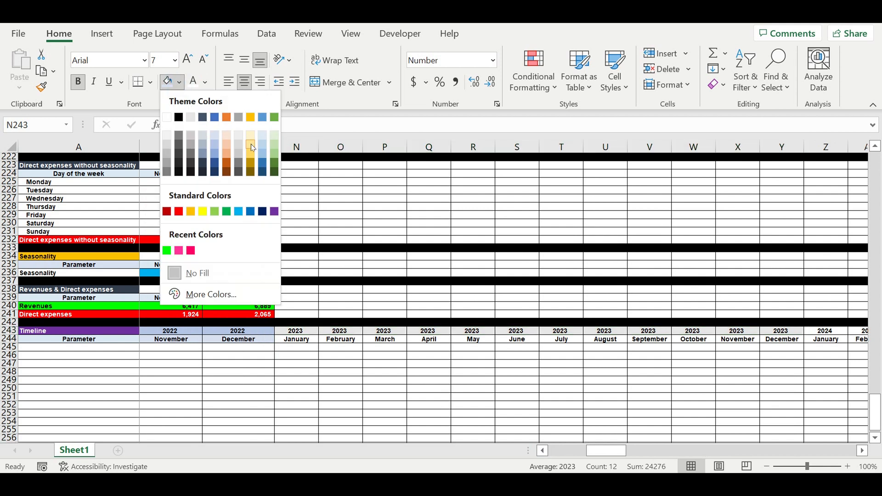
pyautogui.click(253, 148)
pyautogui.moveTo(786, 341); pyautogui.dragTo(296, 340)
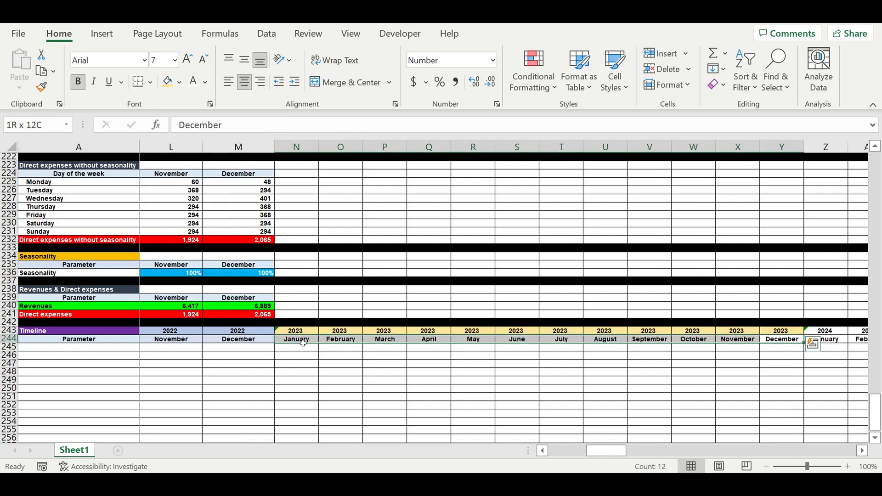
pyautogui.click(180, 82)
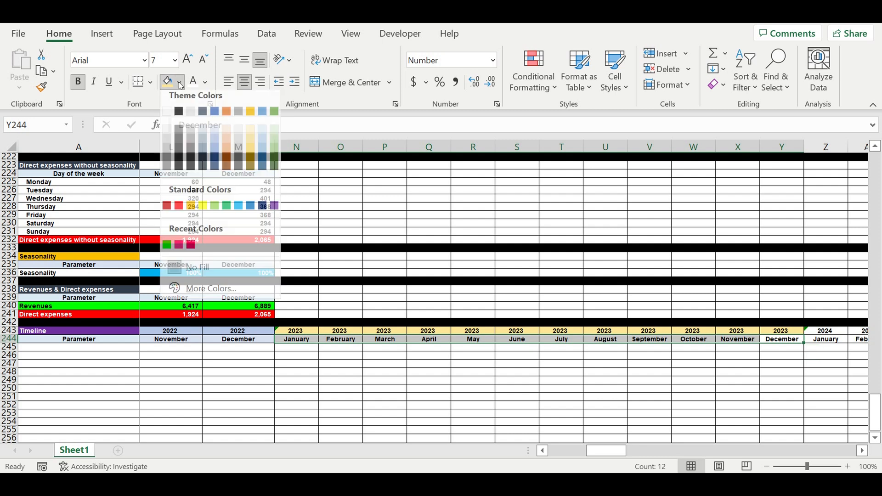
pyautogui.click(249, 135)
pyautogui.click(684, 401)
# Copy the coloured two-year block B243:Y244 and paste it over 2024 and 2025, starting at Z243.
pyautogui.moveTo(781, 340); pyautogui.dragTo(171, 337)
pyautogui.rightClick(171, 338)
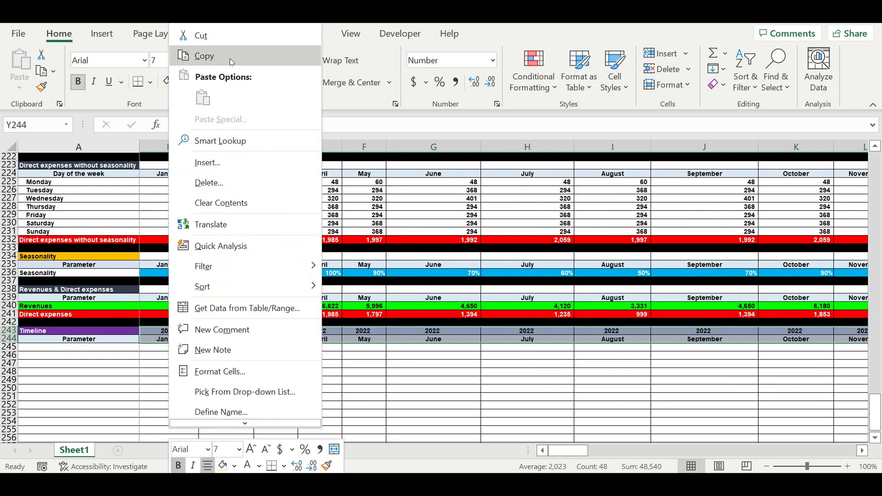
pyautogui.click(207, 55)
pyautogui.click(862, 451)
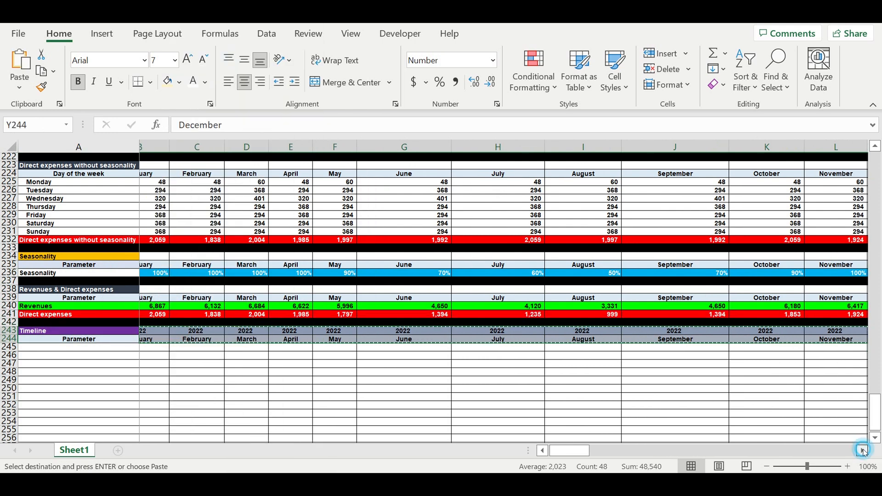
pyautogui.hscroll(10, 729, 400)
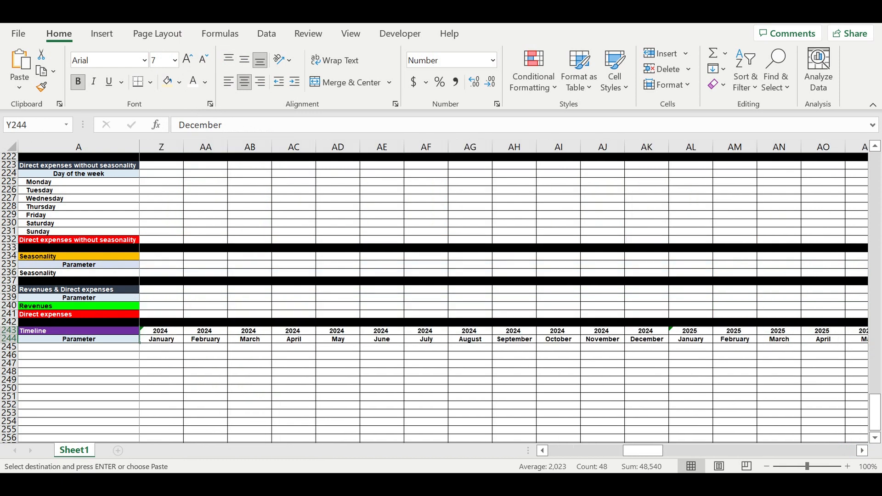
pyautogui.click(543, 451)
pyautogui.click(543, 452)
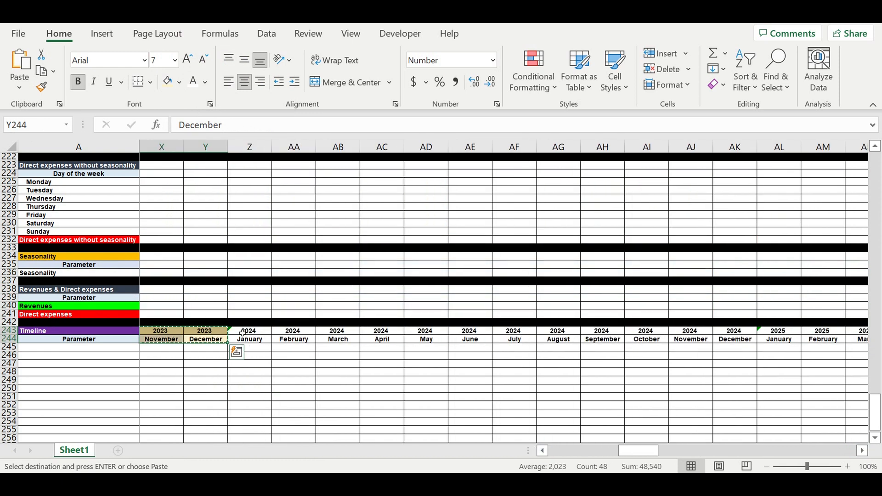
pyautogui.click(258, 328)
pyautogui.rightClick(258, 328)
pyautogui.click(361, 148)
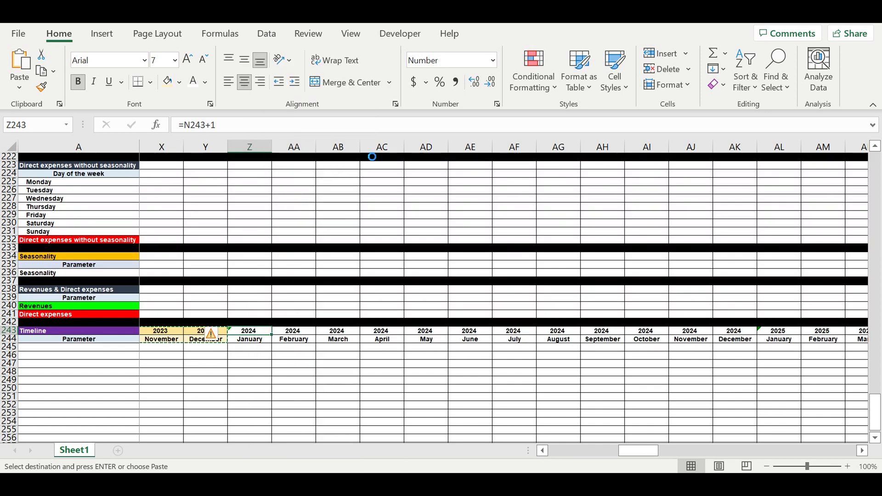
# Paste the copied two-year block over 2026 and 2027, starting at AX243.
pyautogui.click(863, 451)
pyautogui.click(863, 451)
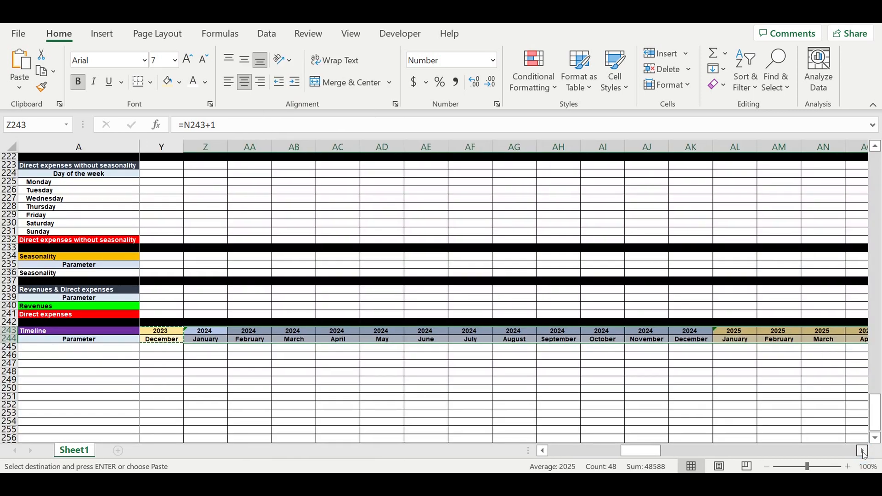
pyautogui.click(863, 451)
pyautogui.click(862, 451)
pyautogui.click(689, 331)
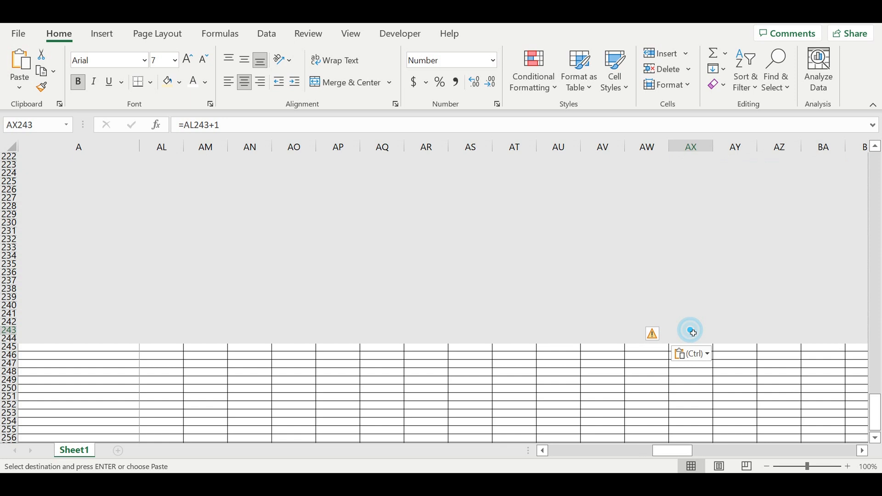
pyautogui.rightClick(689, 331)
pyautogui.click(805, 148)
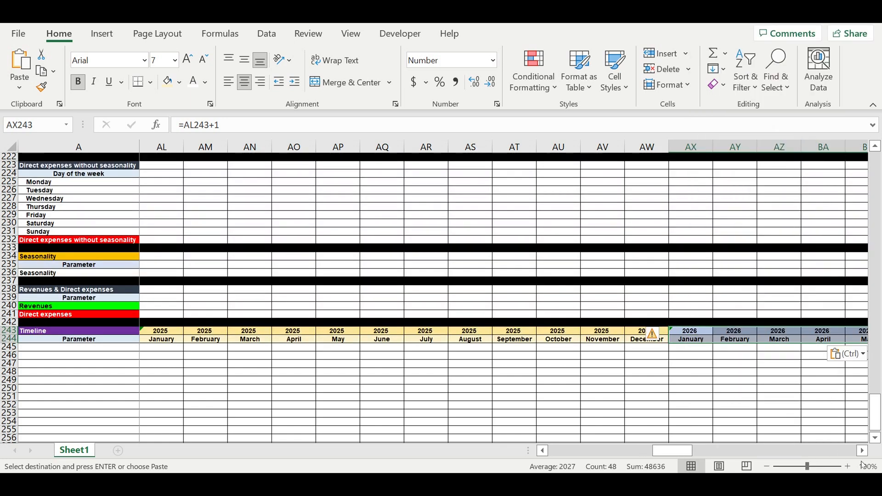
# Paste the copied two-year block's formatting over 2028 and 2029, starting at BV243.
pyautogui.click(863, 451)
pyautogui.moveTo(863, 452); pyautogui.dragTo(863, 451)
pyautogui.click(690, 331)
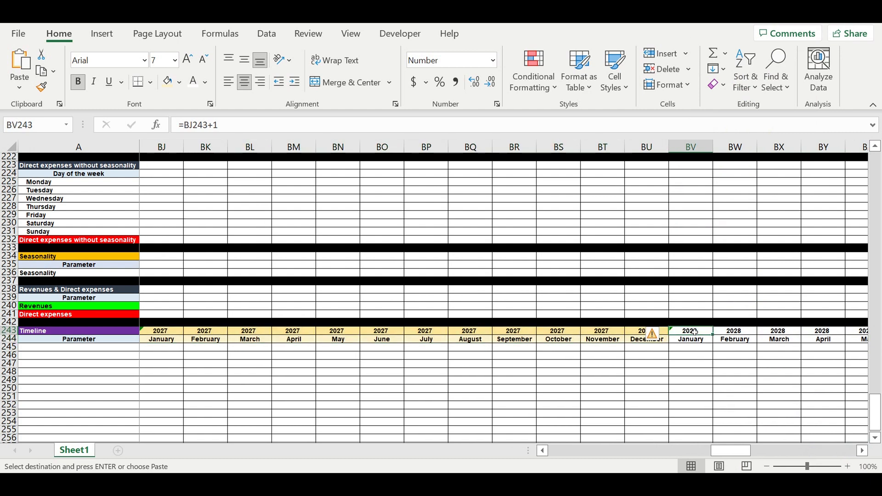
pyautogui.rightClick(690, 331)
pyautogui.click(805, 148)
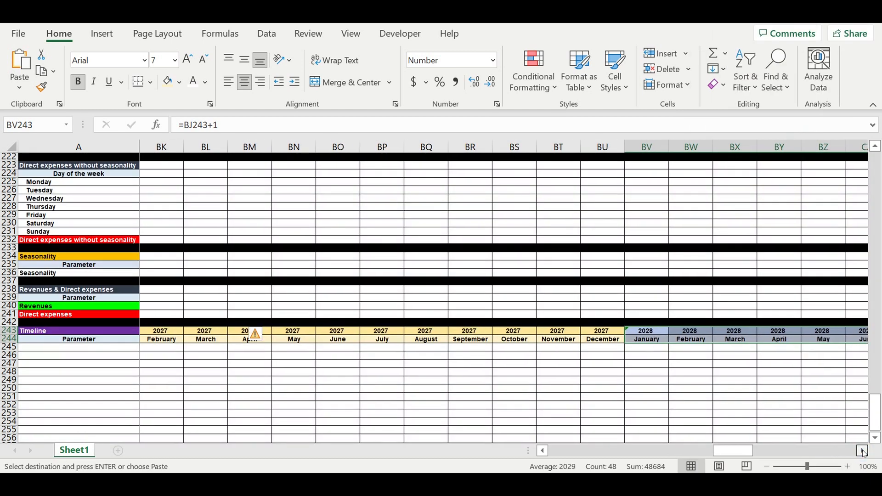
# Paste the copied block's formatting over 2030 and 2031, starting at CT243.
pyautogui.moveTo(864, 453); pyautogui.dragTo(863, 452)
pyautogui.click(478, 335)
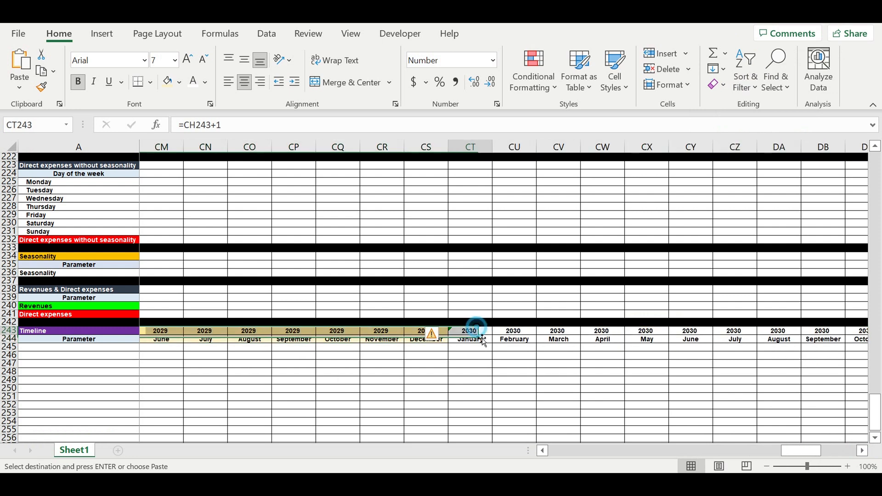
pyautogui.rightClick(478, 336)
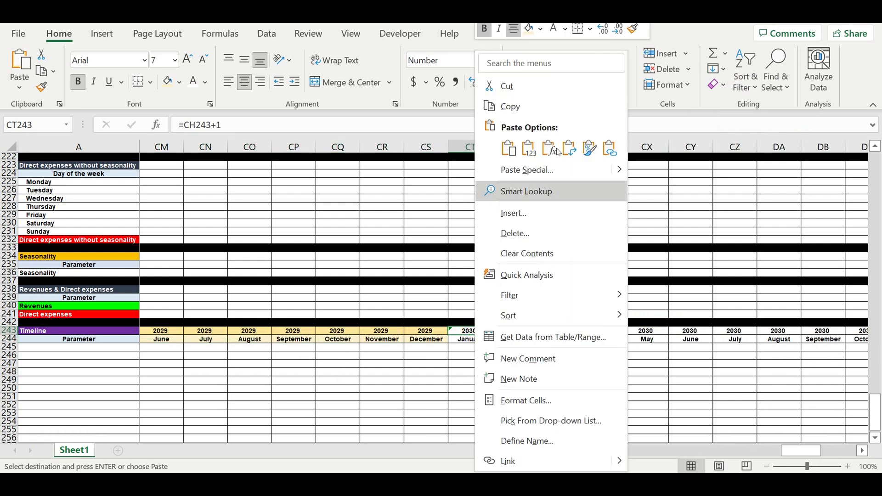
pyautogui.click(586, 149)
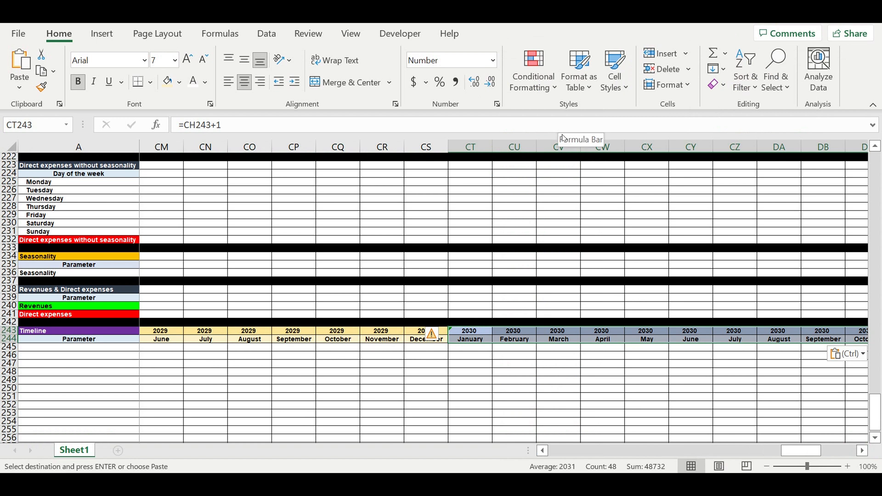
# Set the start year in cell A1 at the head of the year list to 2023.
pyautogui.moveTo(802, 454); pyautogui.dragTo(588, 450)
pyautogui.click(138, 384)
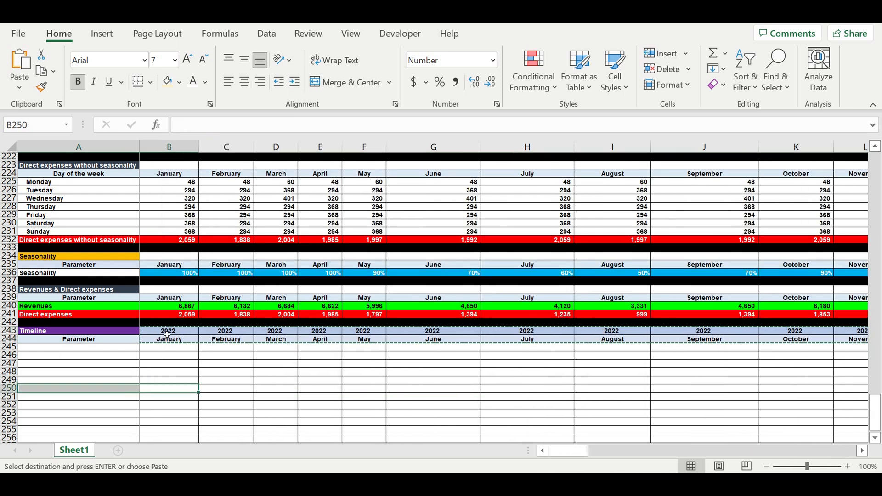
pyautogui.click(321, 366)
pyautogui.moveTo(876, 407); pyautogui.dragTo(780, 172)
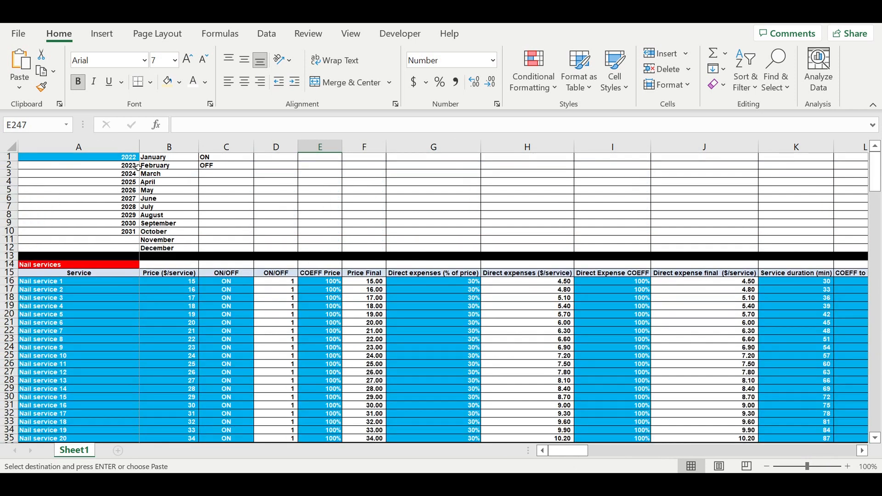
pyautogui.click(119, 158)
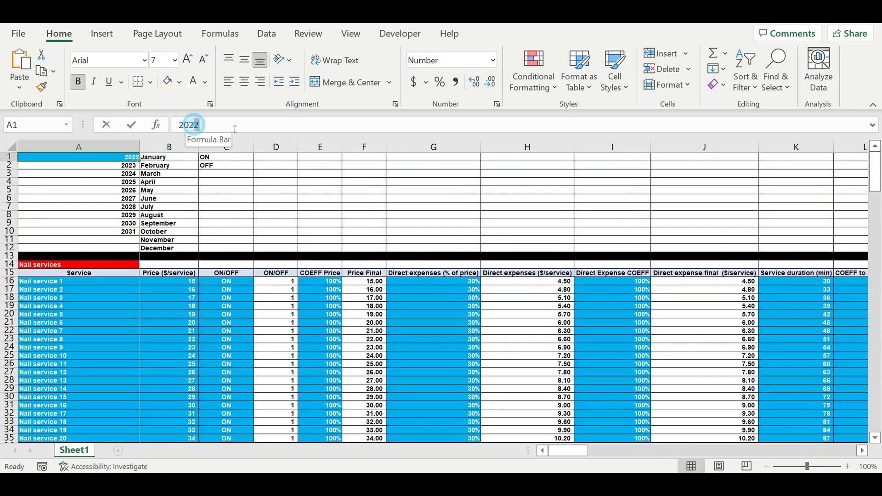
pyautogui.click(234, 126)
pyautogui.press('BackSpace')
pyautogui.write('3')
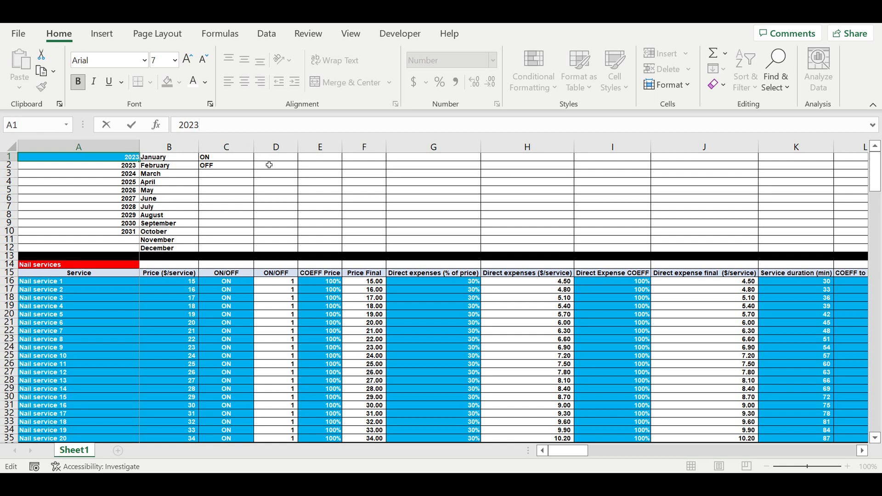
pyautogui.press('Return')
pyautogui.click(368, 341)
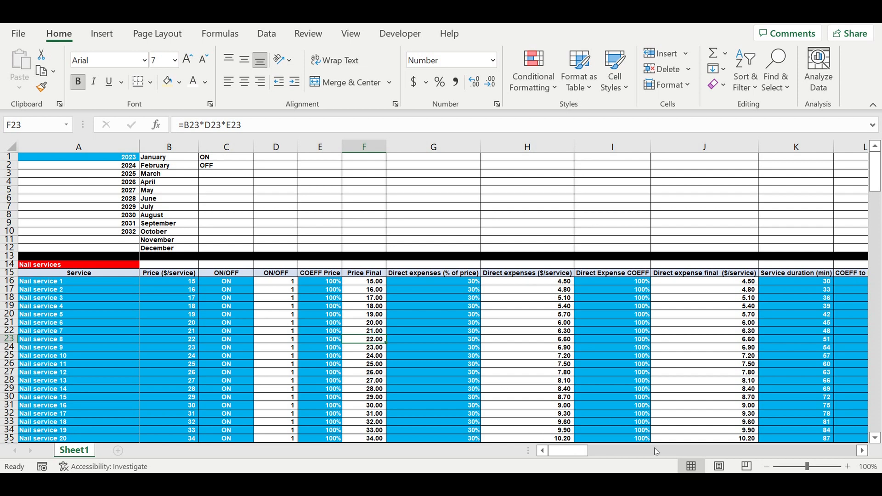
# Examine how the timeline years in row 243 follow the start year in A1, checking the formulas in B243 and N243.
pyautogui.click(121, 158)
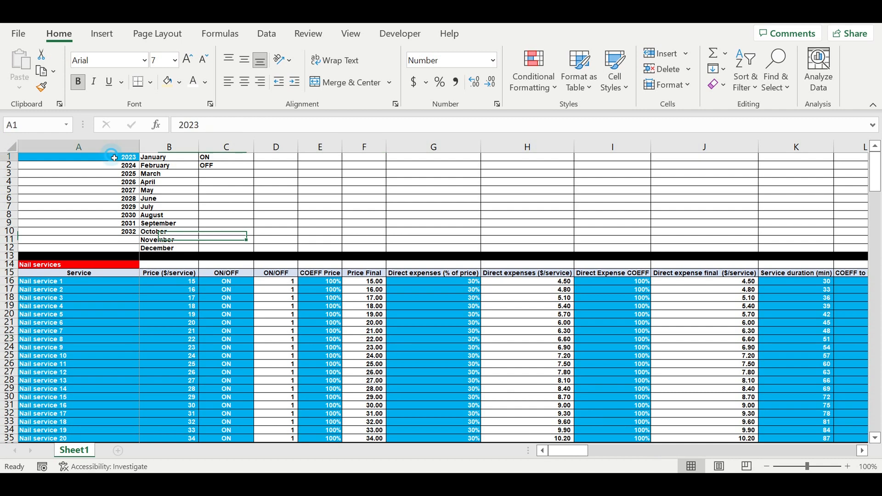
pyautogui.scroll(-13, 184, 220)
pyautogui.scroll(-20, 188, 235)
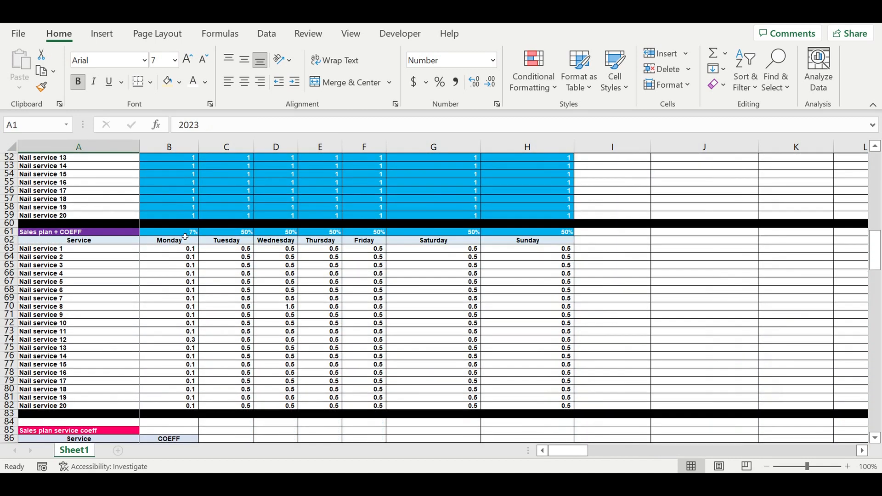
pyautogui.scroll(-5, 570, 327)
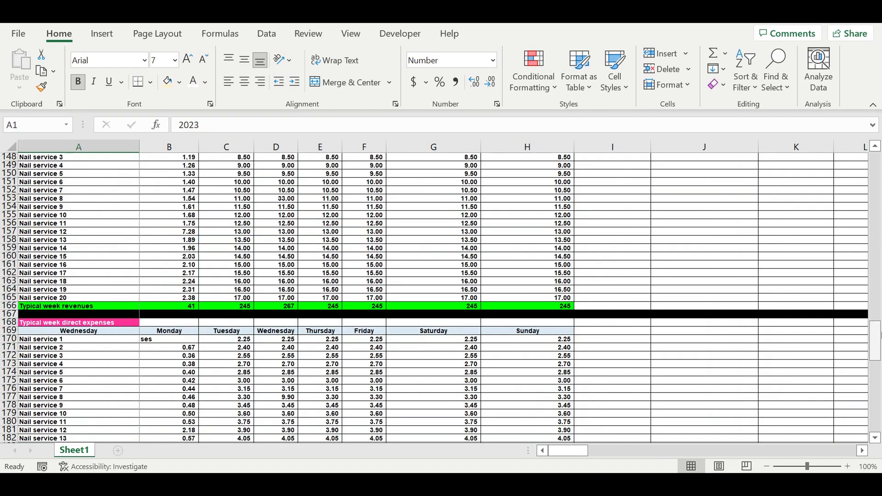
pyautogui.click(875, 342)
pyautogui.moveTo(878, 423); pyautogui.dragTo(878, 423)
pyautogui.click(150, 334)
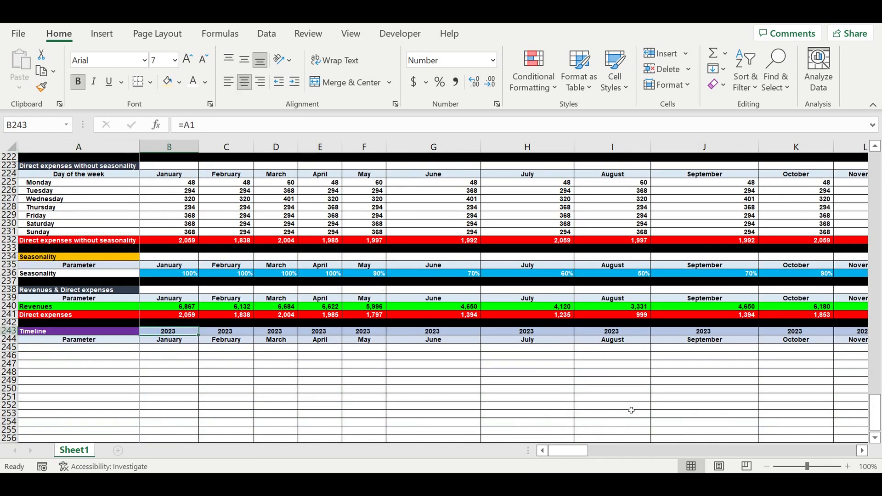
pyautogui.click(862, 451)
pyautogui.click(862, 451)
pyautogui.click(862, 451)
pyautogui.click(862, 451)
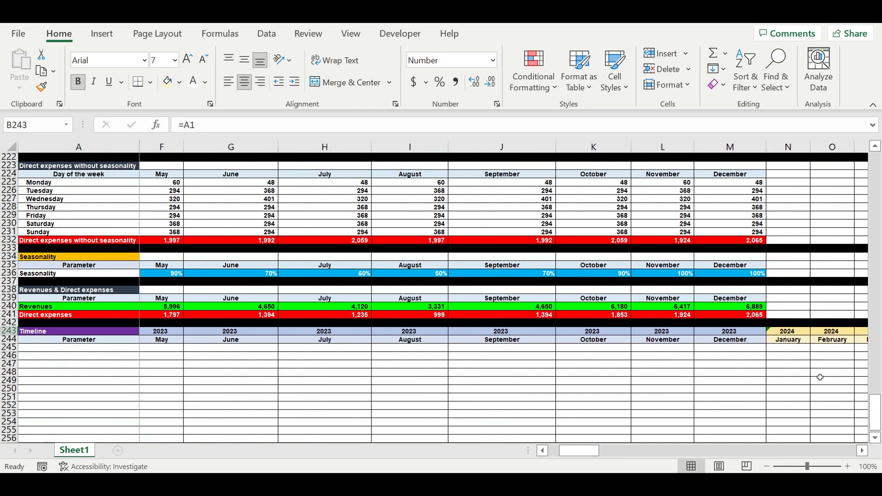
pyautogui.click(790, 335)
pyautogui.moveTo(581, 451); pyautogui.dragTo(533, 449)
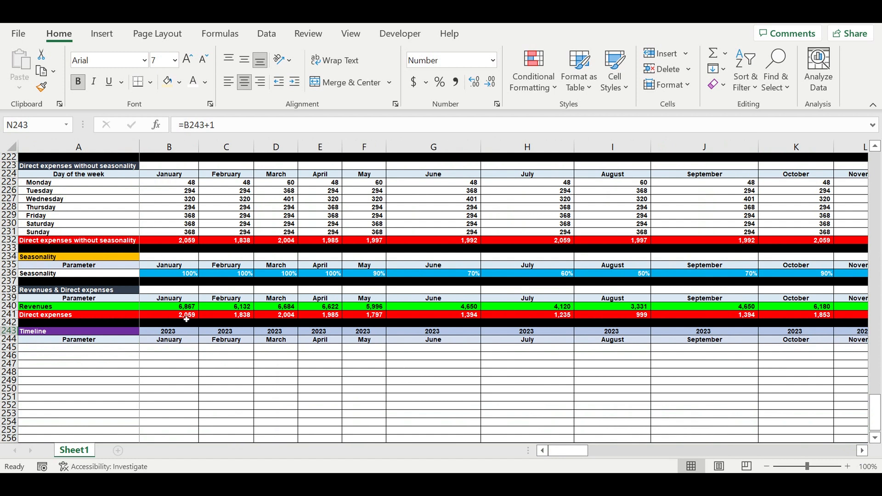
pyautogui.moveTo(174, 334); pyautogui.dragTo(748, 335)
pyautogui.click(538, 383)
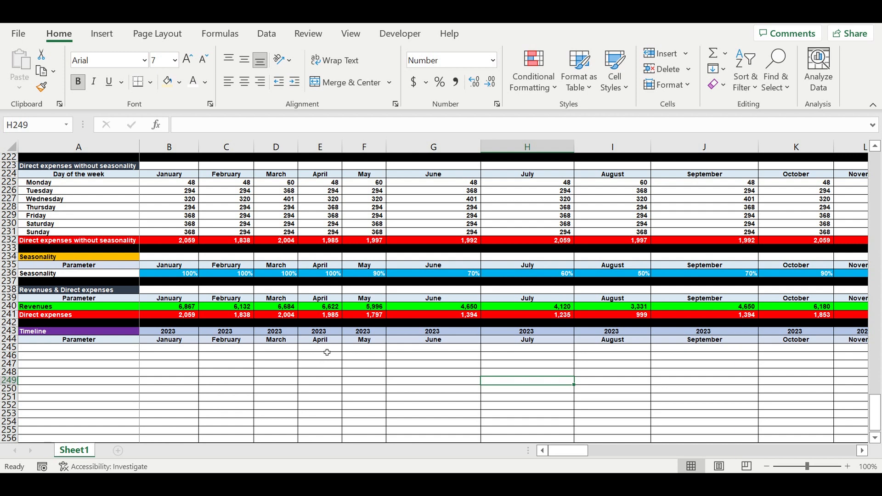
pyautogui.click(561, 451)
# Enter the labels "Operating activity", "Year" and "Month" in cells A251, A252 and A253.
pyautogui.click(101, 396)
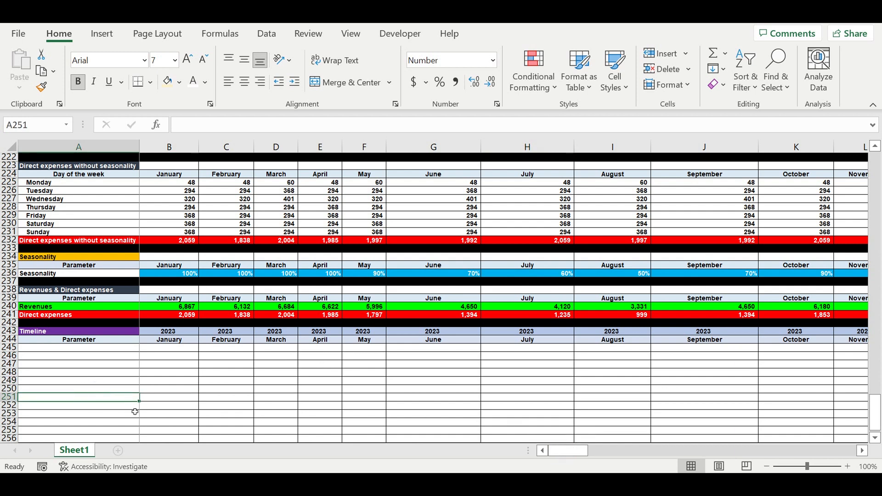
pyautogui.scroll(-2, 124, 404)
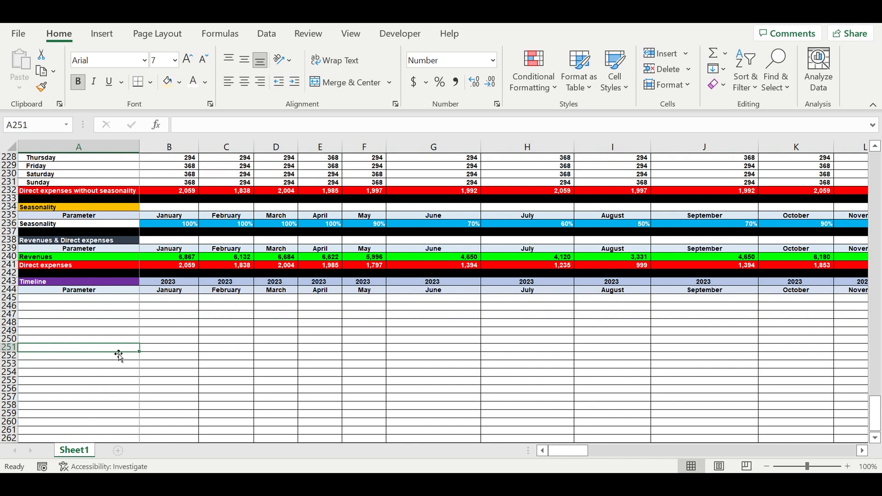
pyautogui.write('Operatin')
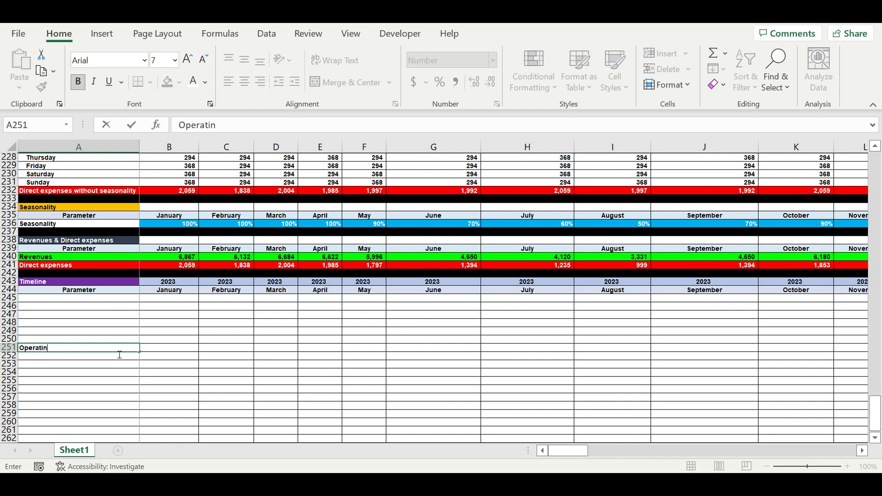
pyautogui.write('g activity')
pyautogui.press('Return')
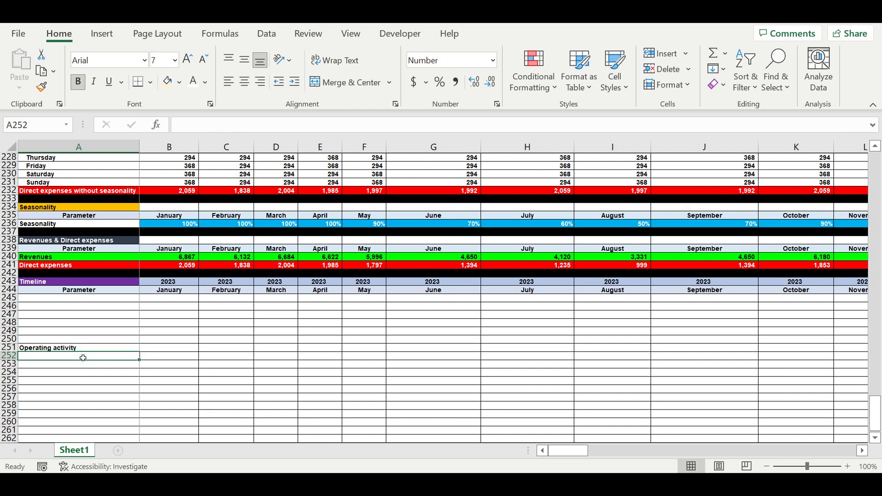
pyautogui.write('Year')
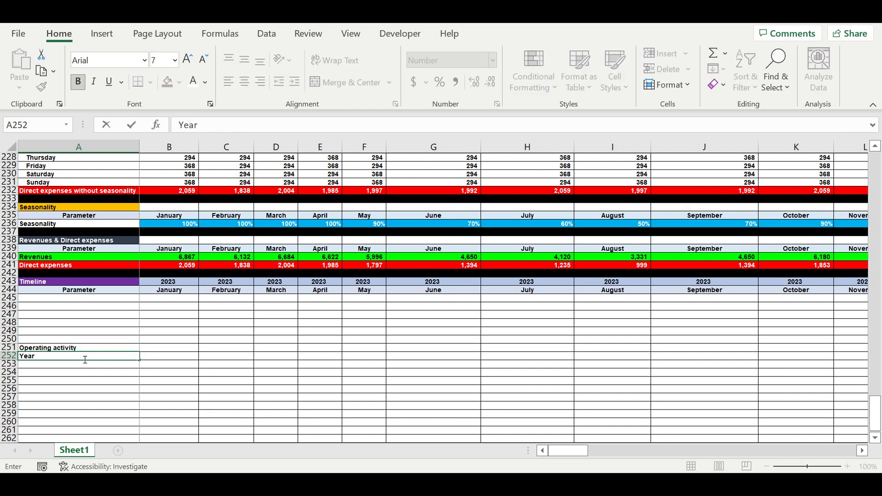
pyautogui.press('Return')
pyautogui.write('Mon')
pyautogui.press('Return')
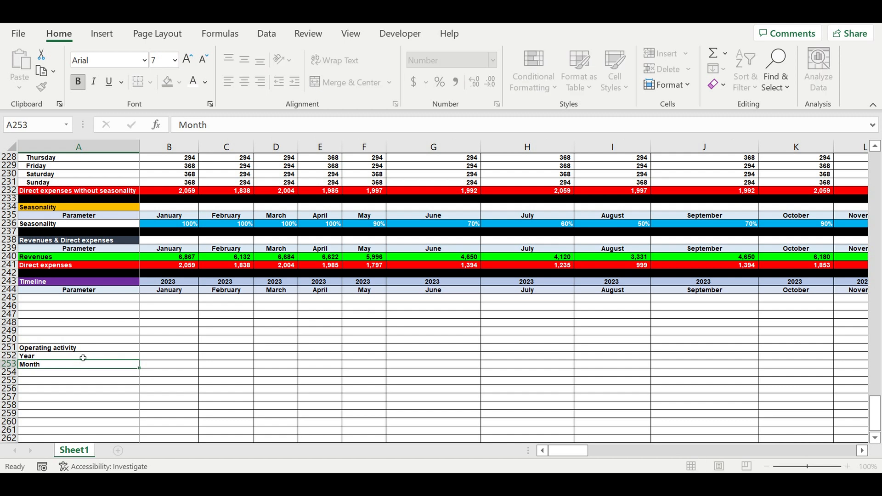
# Fill the "Operating activity" heading cell A251 with yellow.
pyautogui.click(81, 347)
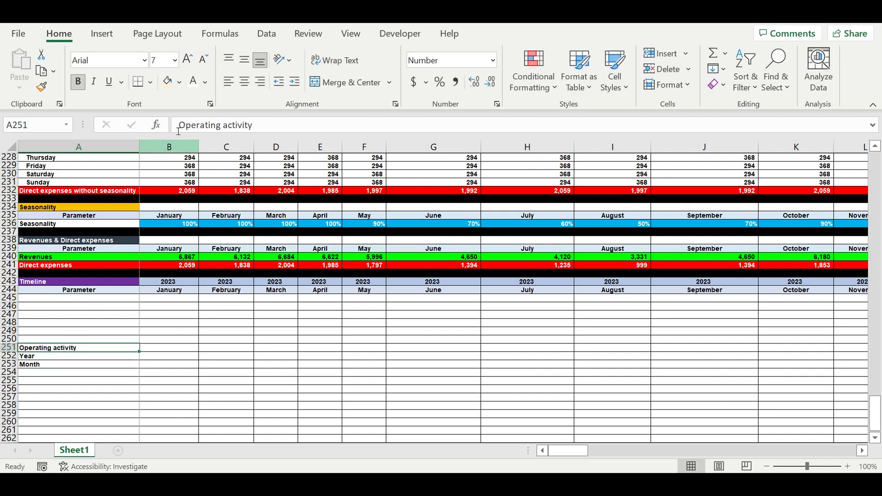
pyautogui.click(179, 82)
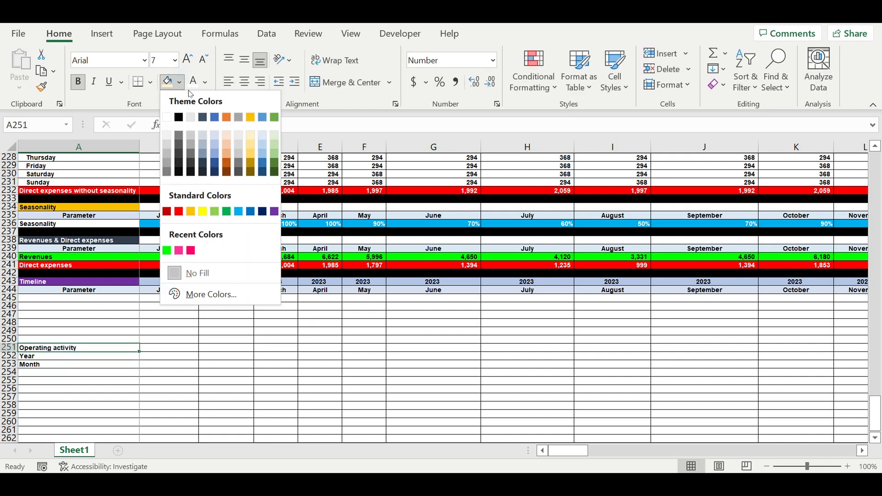
pyautogui.click(202, 211)
# Fill the whole rows 254 and 250 with black as separators around the Operating activity block.
pyautogui.click(10, 372)
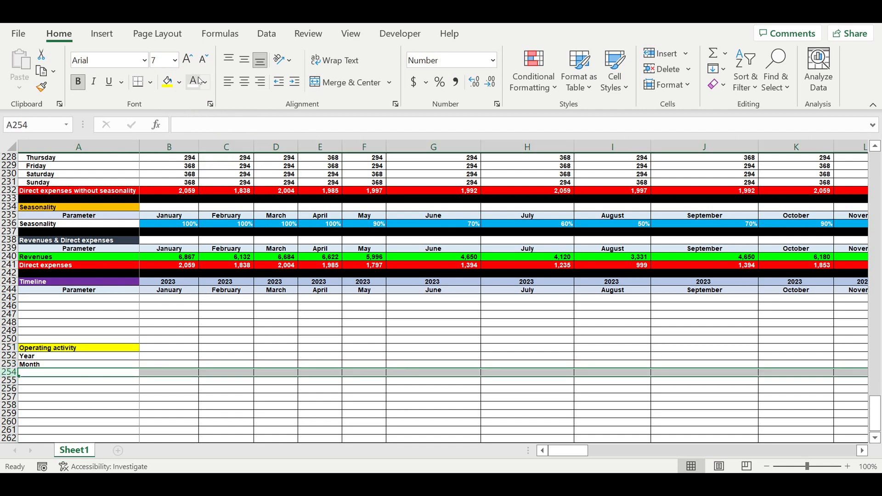
pyautogui.click(179, 81)
pyautogui.click(179, 117)
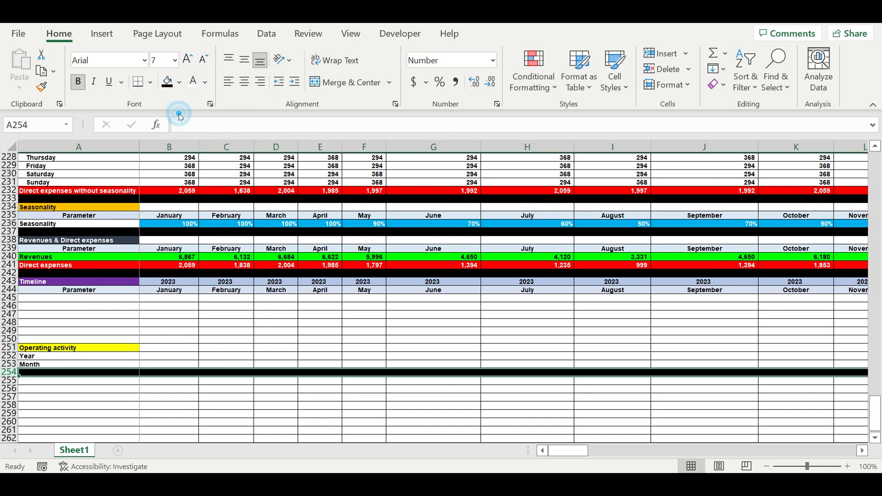
pyautogui.click(9, 339)
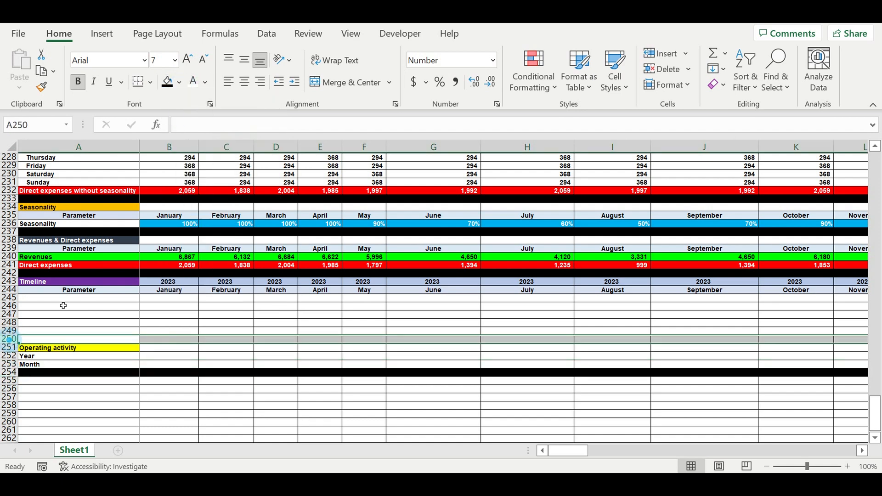
pyautogui.click(180, 82)
pyautogui.click(179, 118)
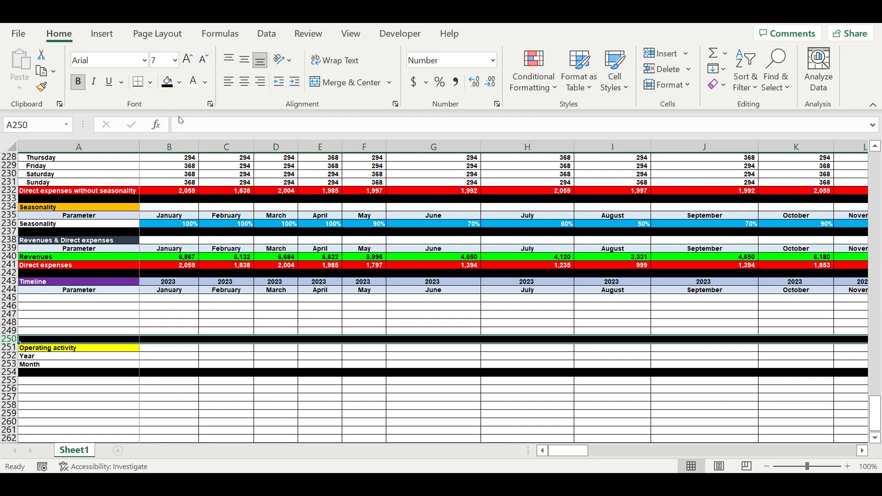
pyautogui.click(251, 409)
# Add a data validation rule to the Year cell B252 that allows values from a list.
pyautogui.click(167, 367)
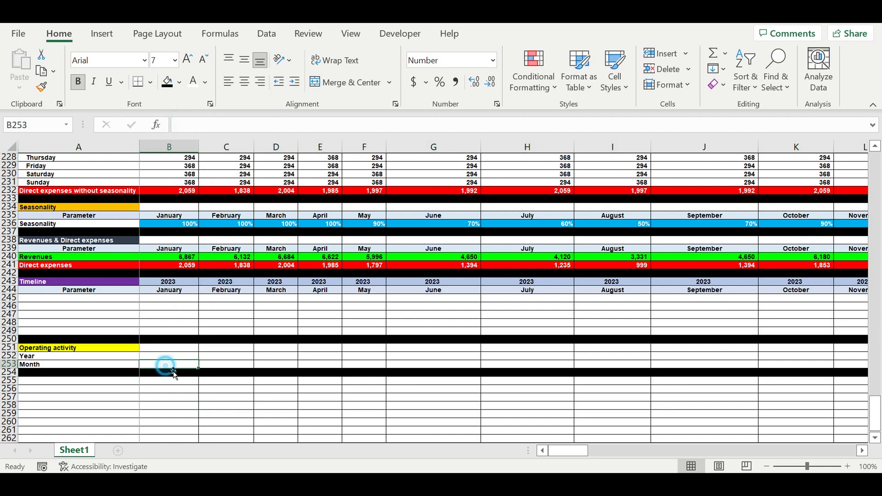
pyautogui.click(178, 393)
pyautogui.click(155, 357)
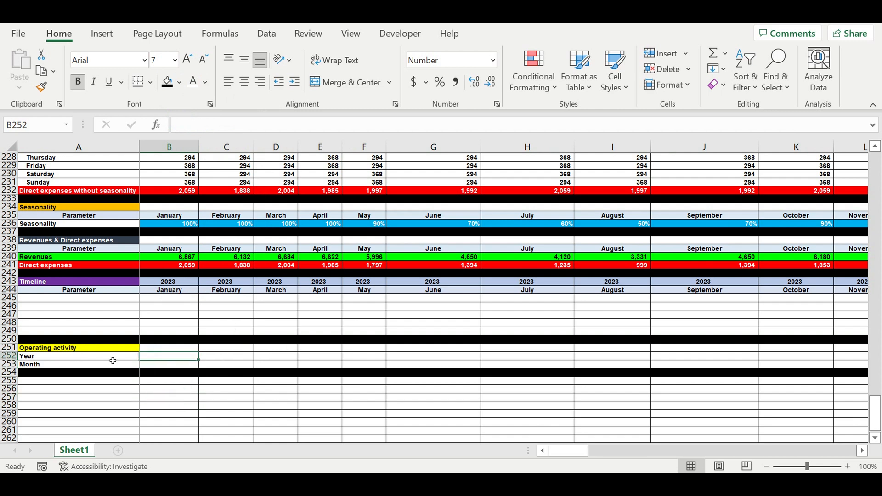
pyautogui.moveTo(64, 360); pyautogui.dragTo(65, 366)
pyautogui.click(155, 358)
pyautogui.click(266, 34)
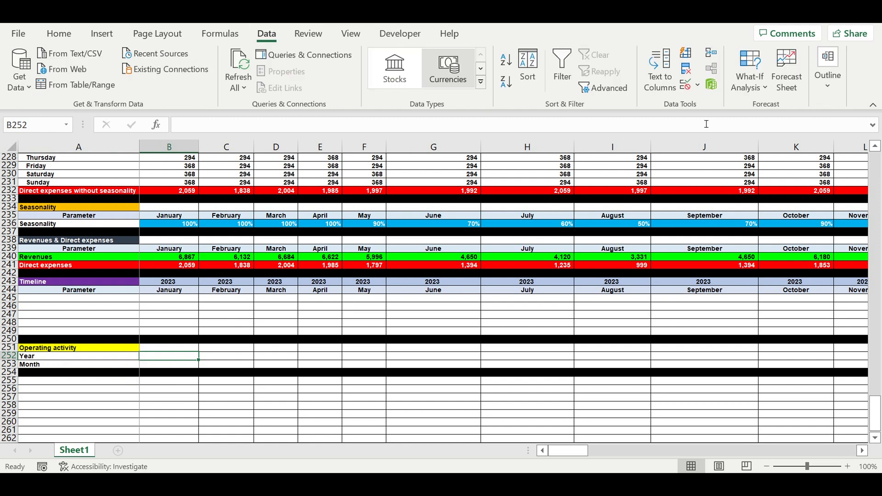
pyautogui.click(697, 85)
pyautogui.click(702, 102)
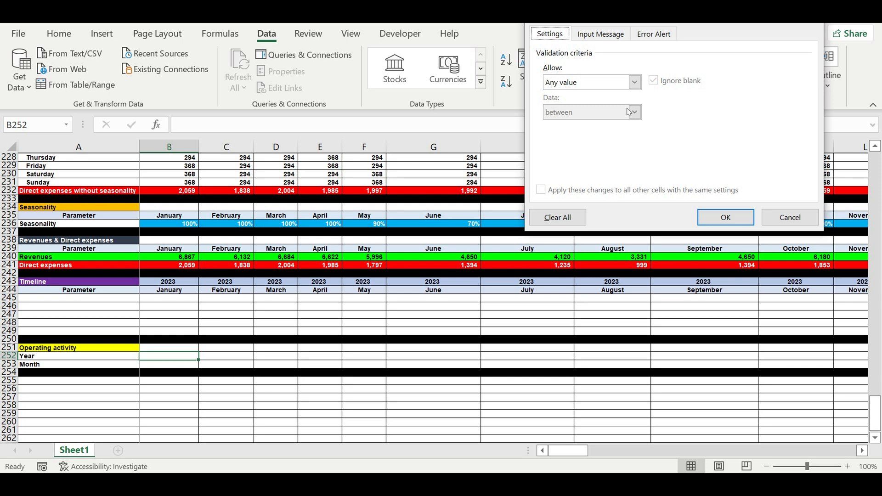
pyautogui.click(634, 83)
pyautogui.click(566, 122)
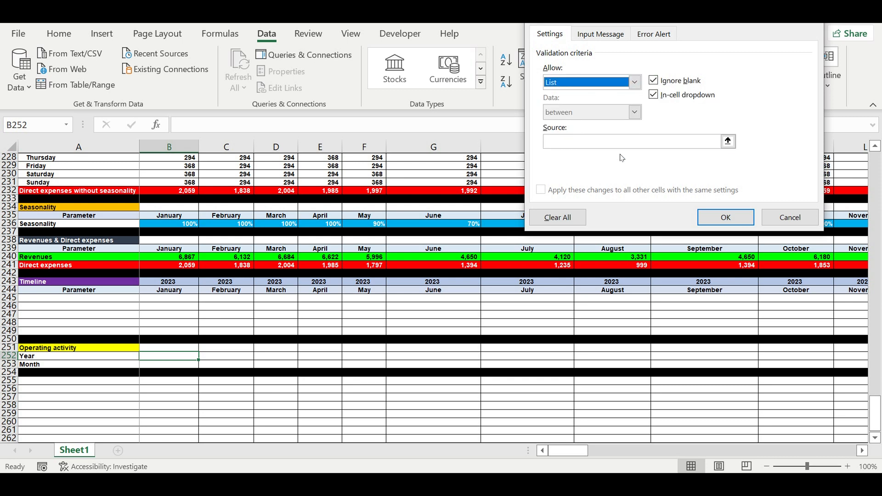
# Set the list source of the validation rule to the years in =$A$1:$A$10 and apply it.
pyautogui.click(727, 142)
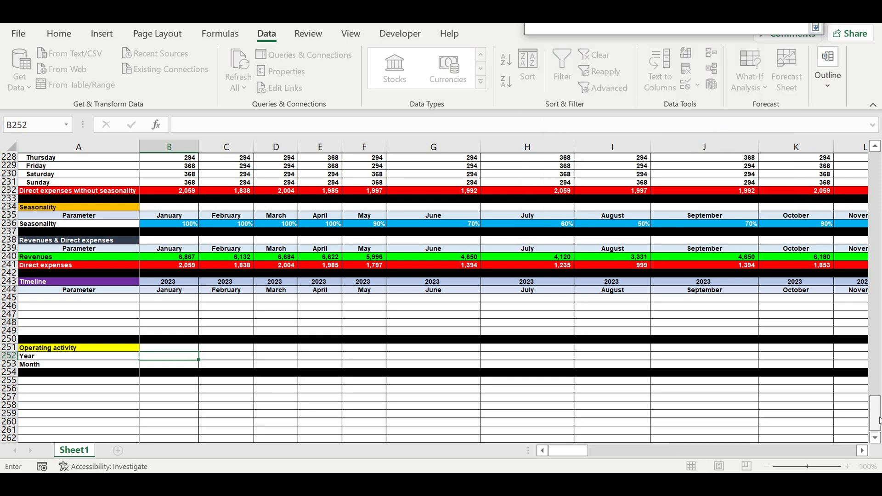
pyautogui.moveTo(880, 419); pyautogui.dragTo(877, 159)
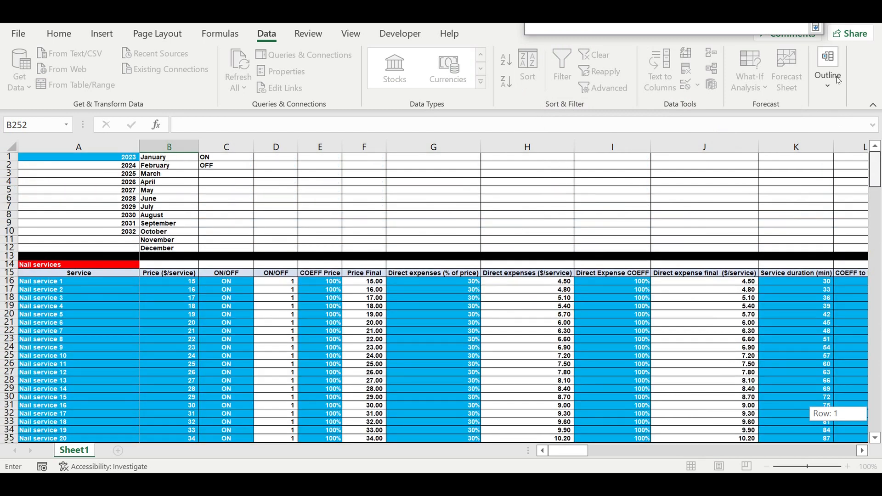
pyautogui.moveTo(116, 158); pyautogui.dragTo(115, 236)
pyautogui.press('Return')
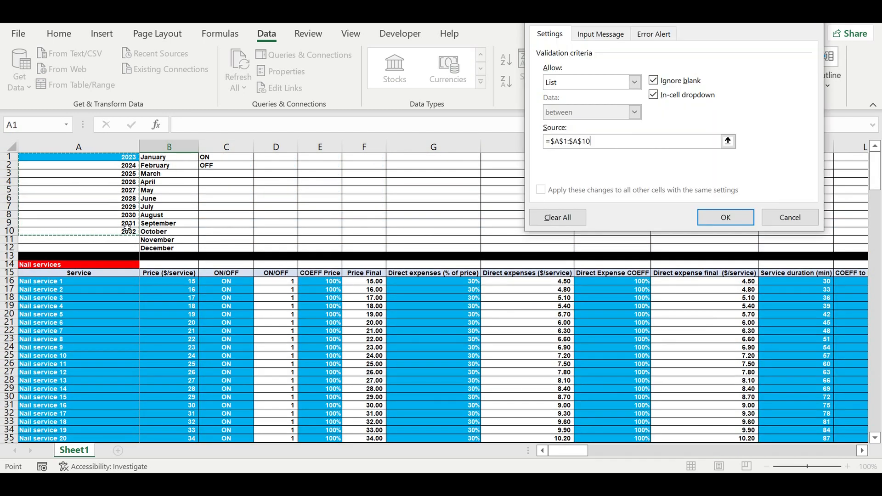
pyautogui.click(725, 217)
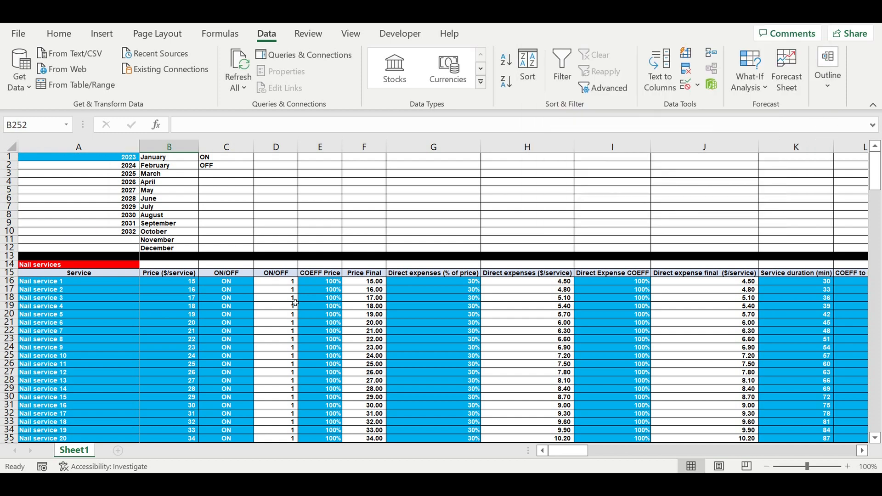
# Choose 2023 from the dropdown list in the Year cell B252.
pyautogui.press('Return')
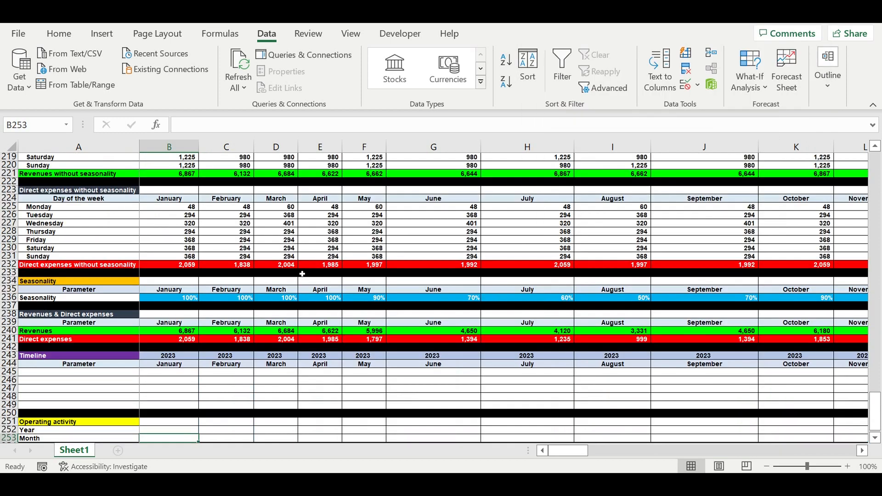
pyautogui.scroll(-1, 274, 307)
pyautogui.scroll(-1, 190, 410)
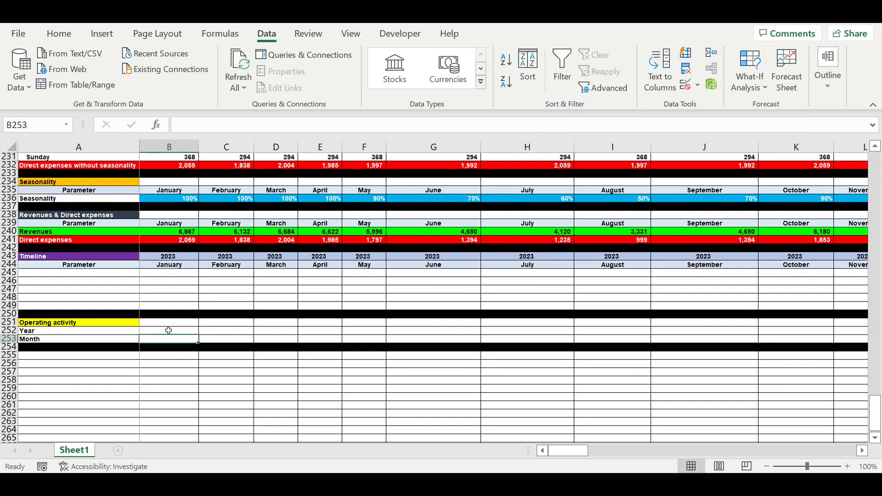
pyautogui.click(195, 331)
pyautogui.click(202, 331)
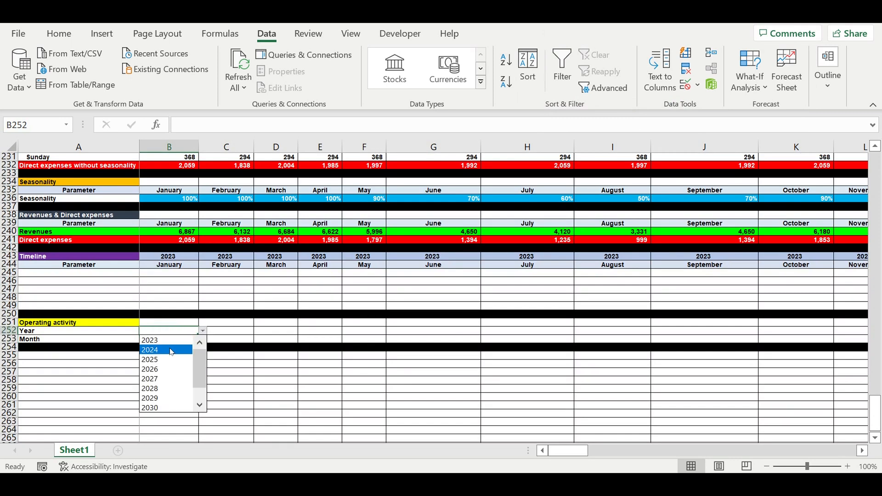
pyautogui.click(168, 340)
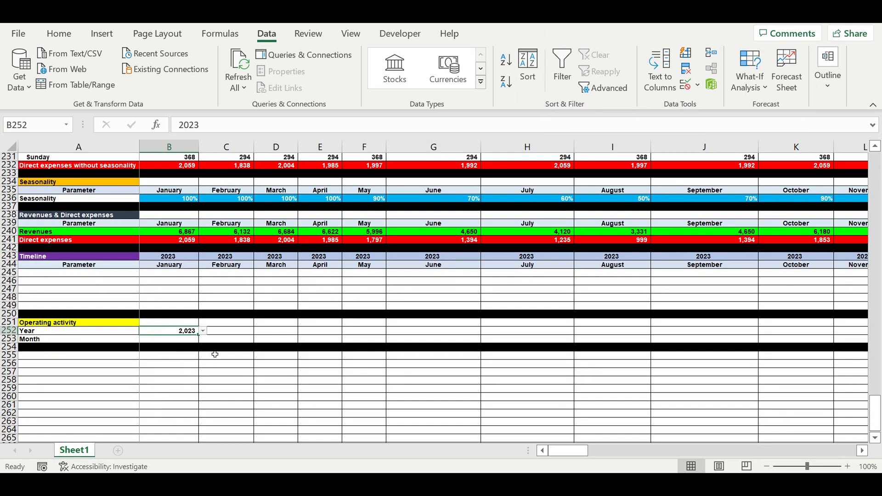
# Format the year in B252 as a number without a thousands separator.
pyautogui.rightClick(172, 331)
pyautogui.click(214, 402)
pyautogui.click(151, 231)
pyautogui.click(294, 455)
# Give the Year cell B252 a white font and a light blue fill.
pyautogui.click(69, 39)
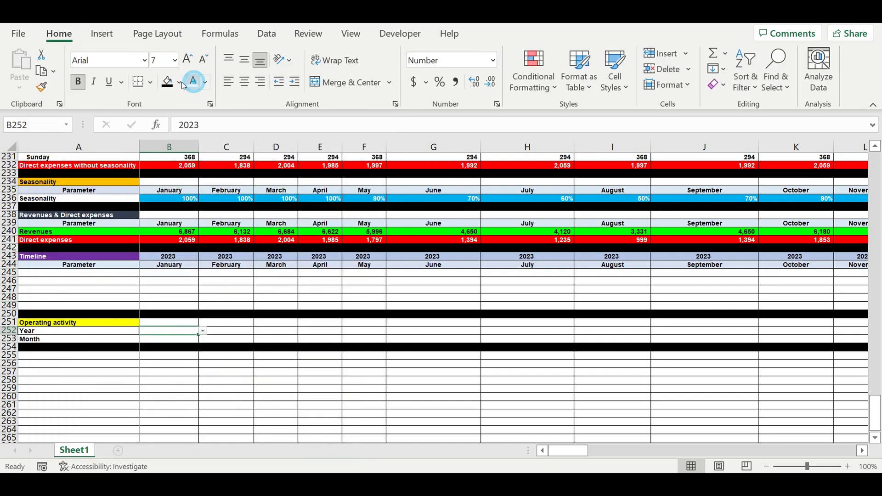
pyautogui.click(179, 82)
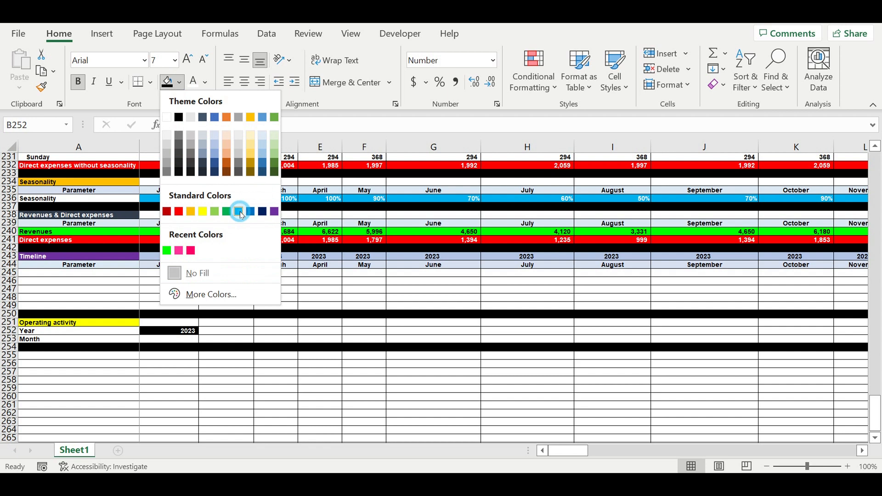
pyautogui.click(239, 212)
pyautogui.click(225, 382)
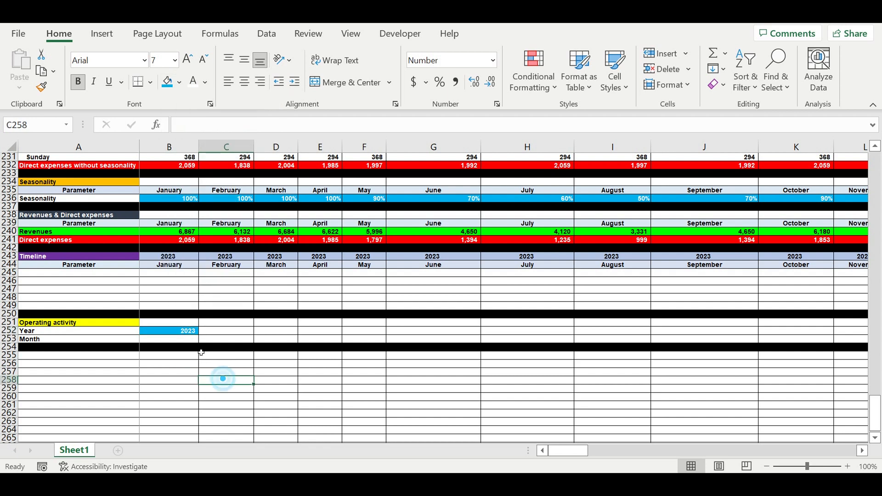
# Examine the blue input cells in the Seasonality row, the service coefficients and the Working hours table.
pyautogui.click(180, 331)
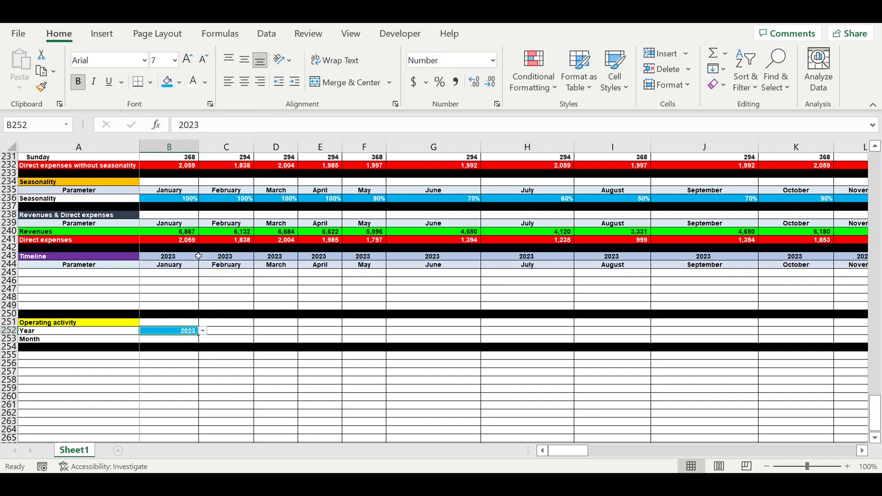
pyautogui.moveTo(168, 199); pyautogui.dragTo(644, 199)
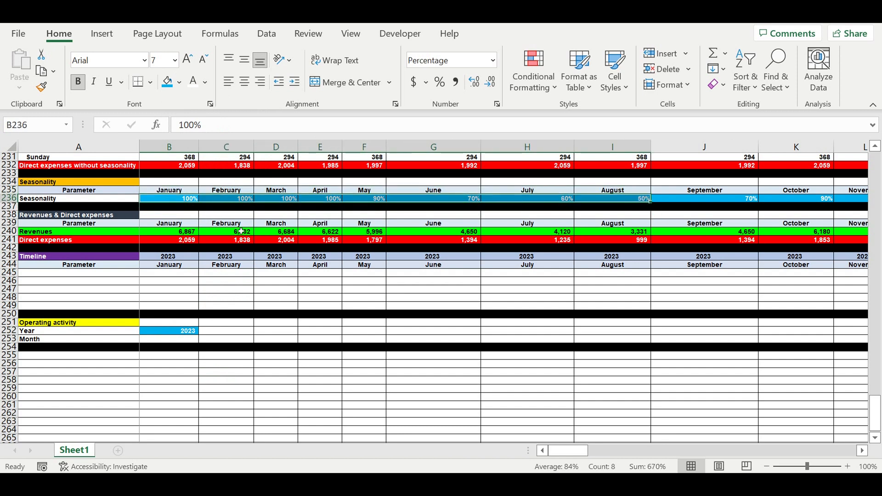
pyautogui.scroll(8, 241, 232)
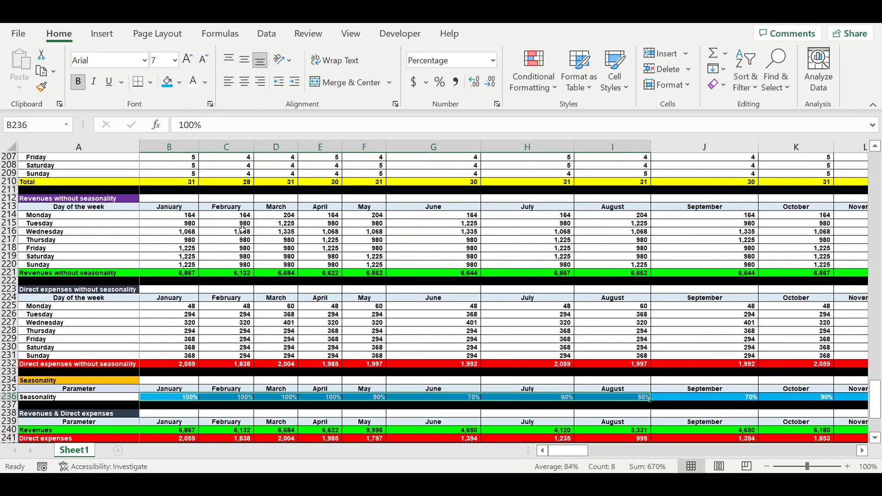
pyautogui.scroll(20, 243, 230)
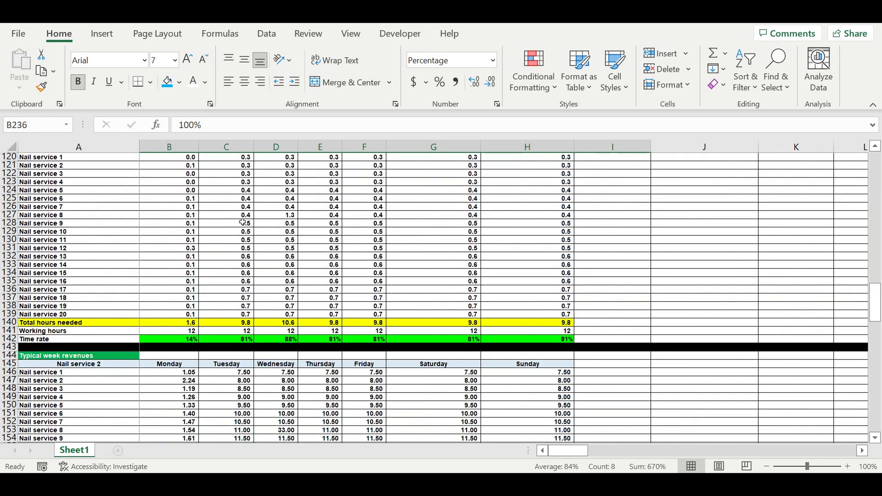
pyautogui.scroll(11, 243, 222)
pyautogui.click(181, 248)
pyautogui.click(182, 277)
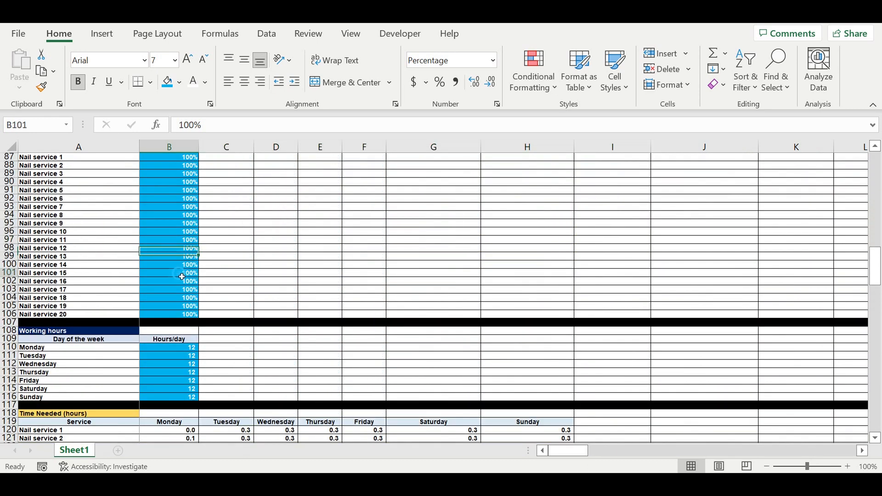
pyautogui.click(187, 350)
pyautogui.press('Down')
pyautogui.press('Down')
pyautogui.press('Down')
pyautogui.press('Down')
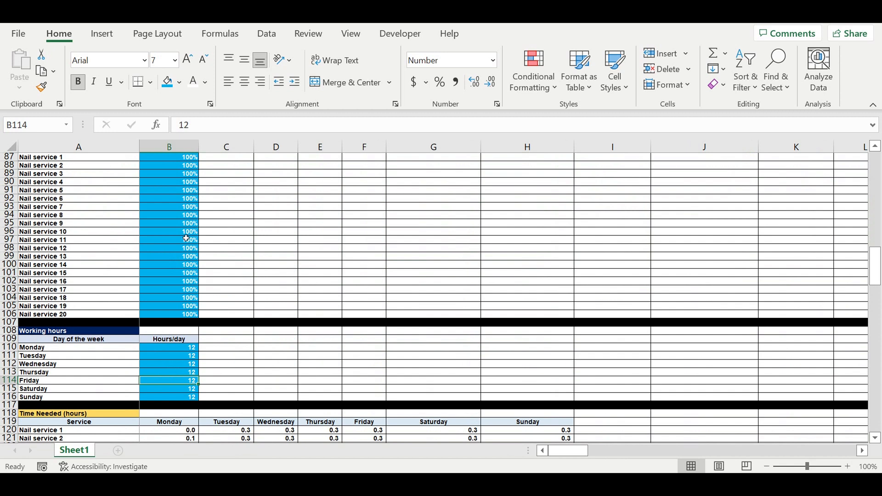
# Examine the blue input cells in the Sales plan table and the Sales plan + COEFF row.
pyautogui.scroll(7, 186, 239)
pyautogui.click(181, 346)
pyautogui.scroll(9, 215, 322)
pyautogui.click(183, 239)
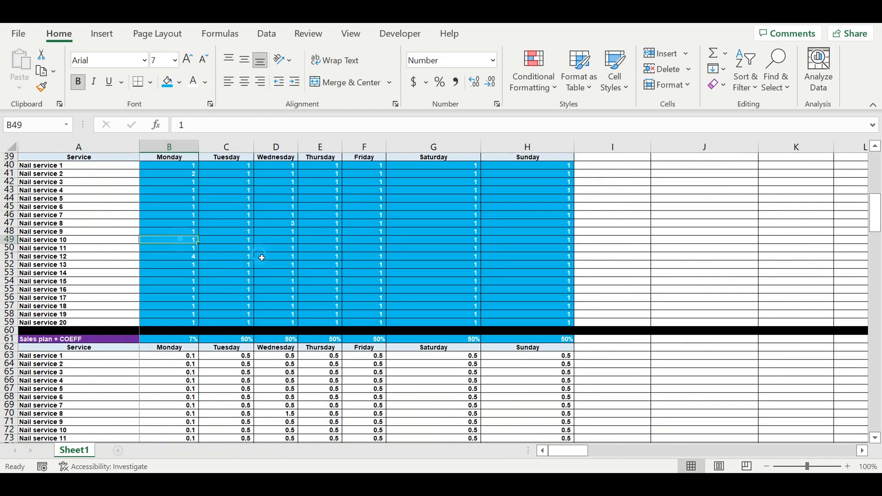
pyautogui.click(262, 258)
pyautogui.click(282, 339)
pyautogui.scroll(-5, 321, 319)
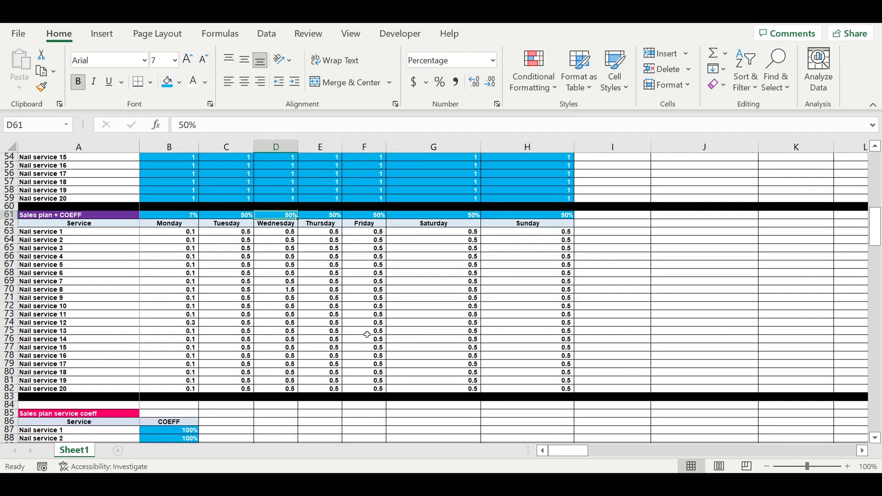
pyautogui.scroll(-20, 367, 335)
pyautogui.scroll(-11, 365, 328)
pyautogui.scroll(-6, 354, 331)
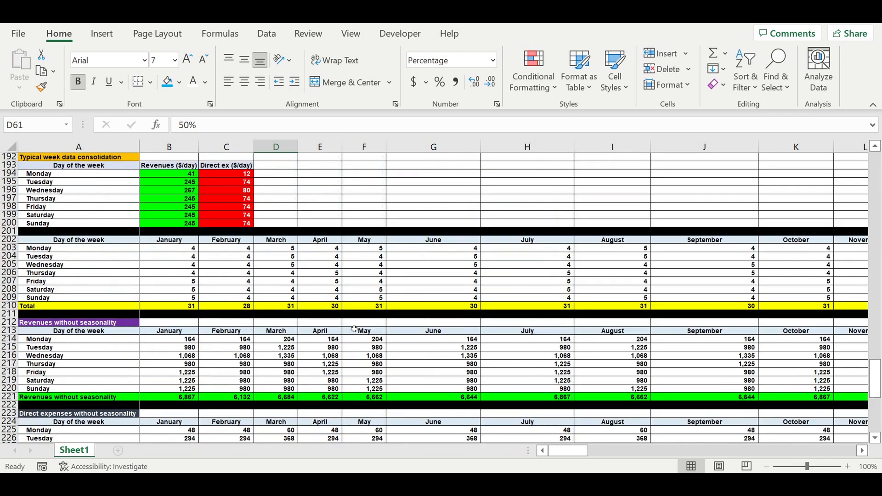
pyautogui.scroll(-11, 355, 330)
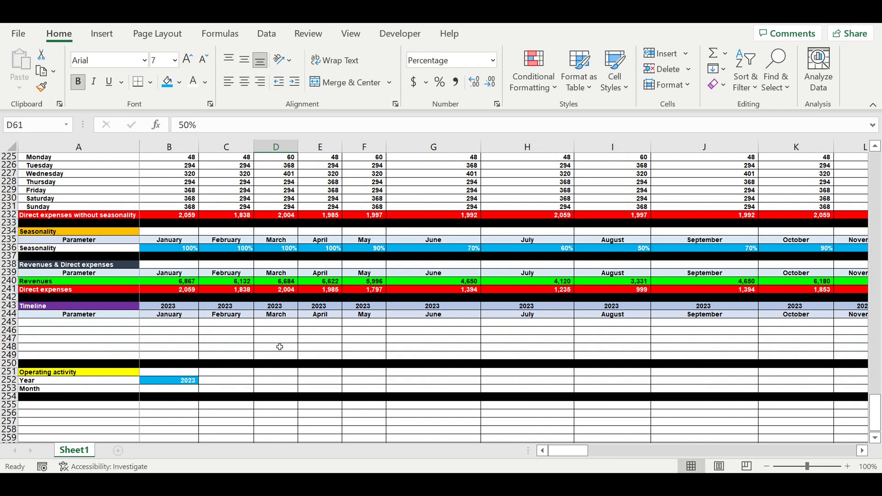
# Set the start year in A1 to 2022 and check the Timeline years in row 243.
pyautogui.click(224, 390)
pyautogui.click(184, 381)
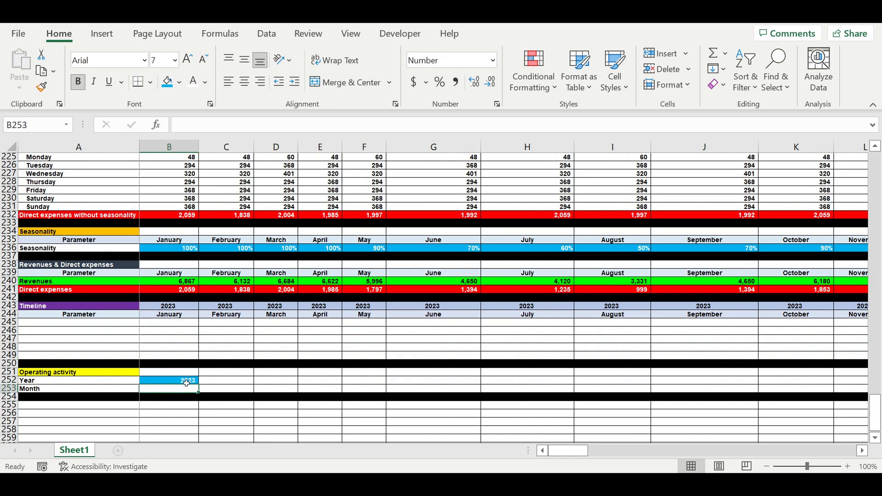
pyautogui.moveTo(875, 413); pyautogui.dragTo(875, 170)
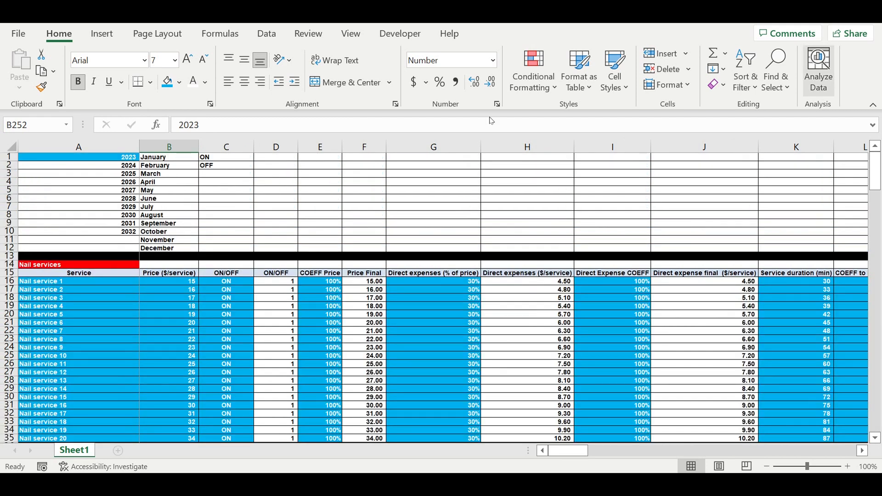
pyautogui.click(120, 158)
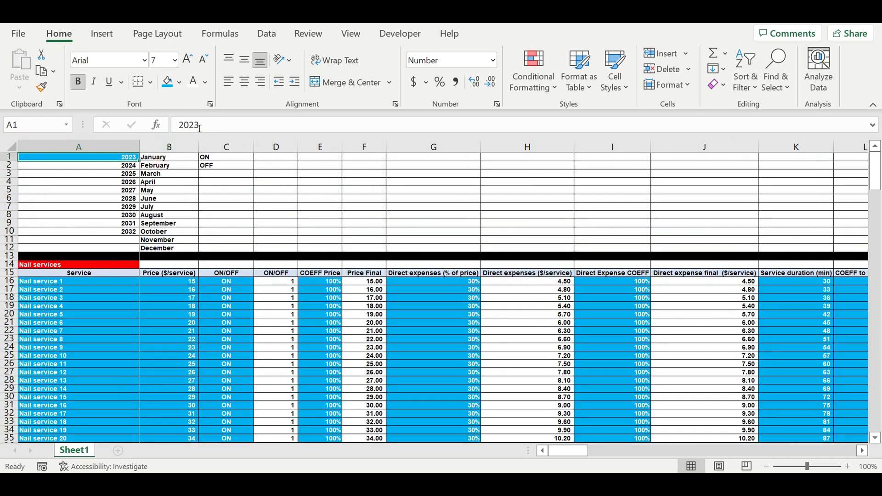
pyautogui.click(199, 125)
pyautogui.press('BackSpace')
pyautogui.write('2')
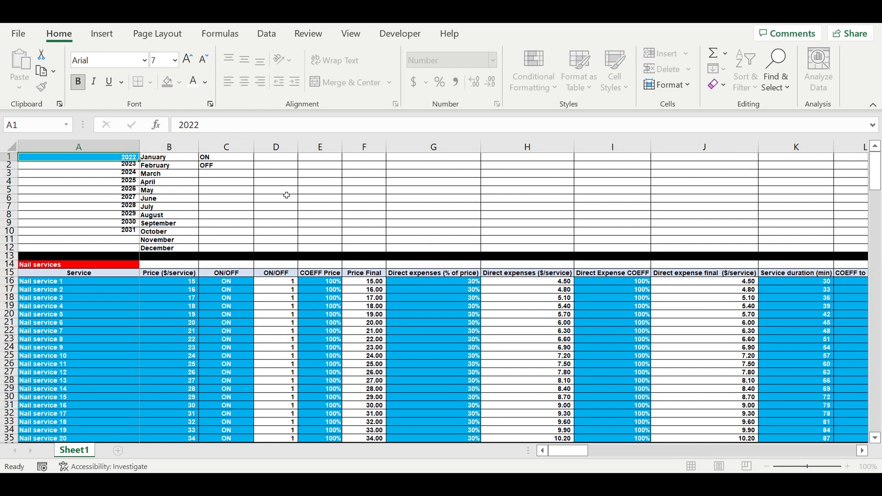
pyautogui.click(285, 191)
pyautogui.scroll(-20, 875, 286)
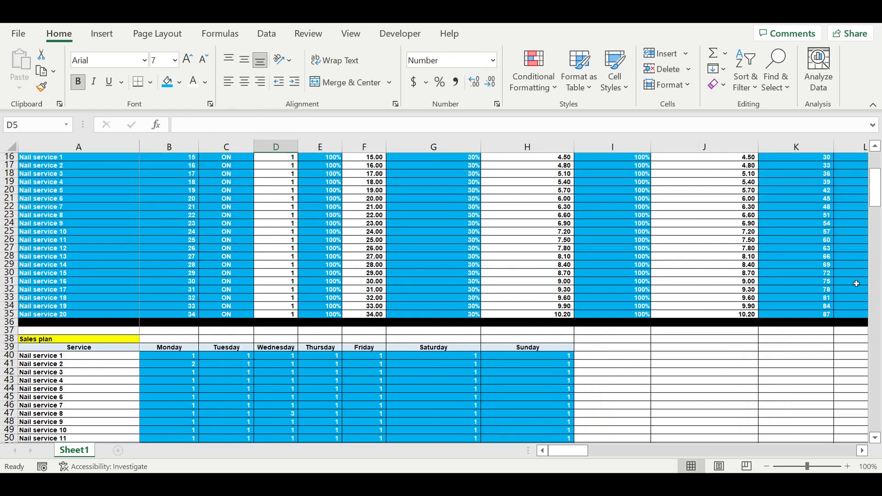
pyautogui.scroll(12, 869, 445)
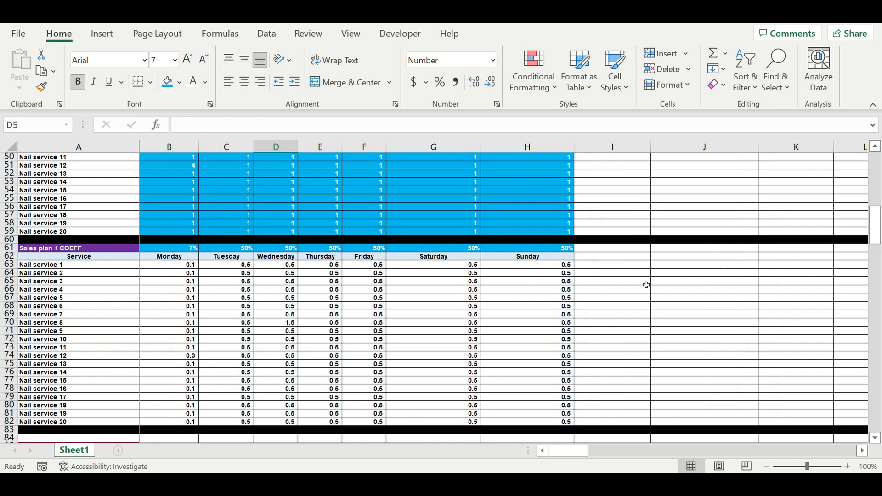
pyautogui.moveTo(878, 222); pyautogui.dragTo(800, 445)
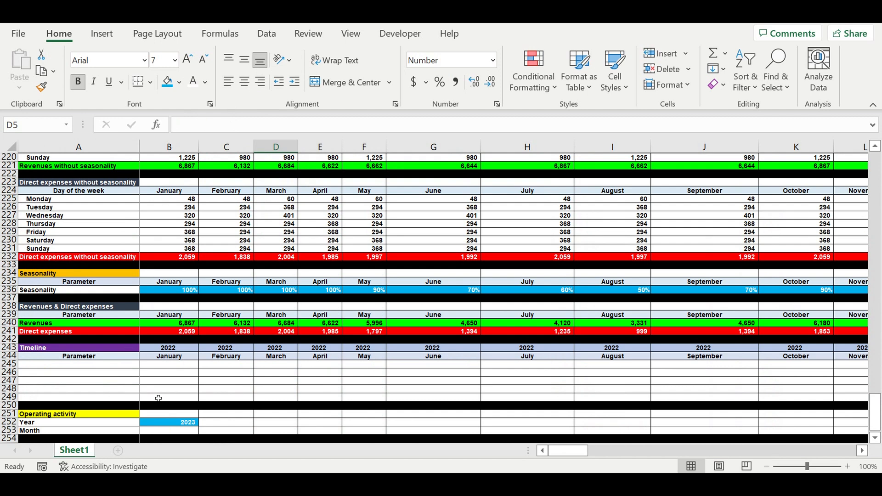
# Indent the "Year" and "Month" labels in cells A252 and A253.
pyautogui.click(180, 433)
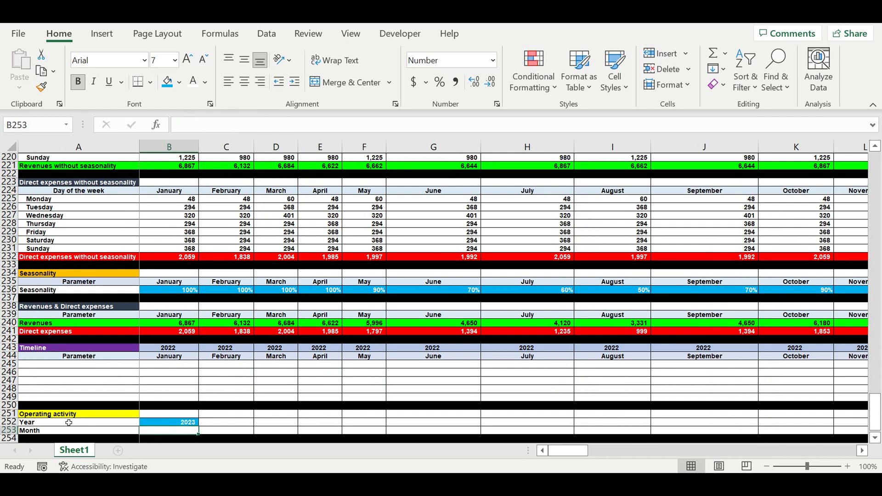
pyautogui.moveTo(65, 423); pyautogui.dragTo(131, 435)
pyautogui.click(294, 81)
# Add a list data validation to the Month cell B253, using the month names in column B at the sheet's start as source.
pyautogui.click(182, 432)
pyautogui.click(263, 34)
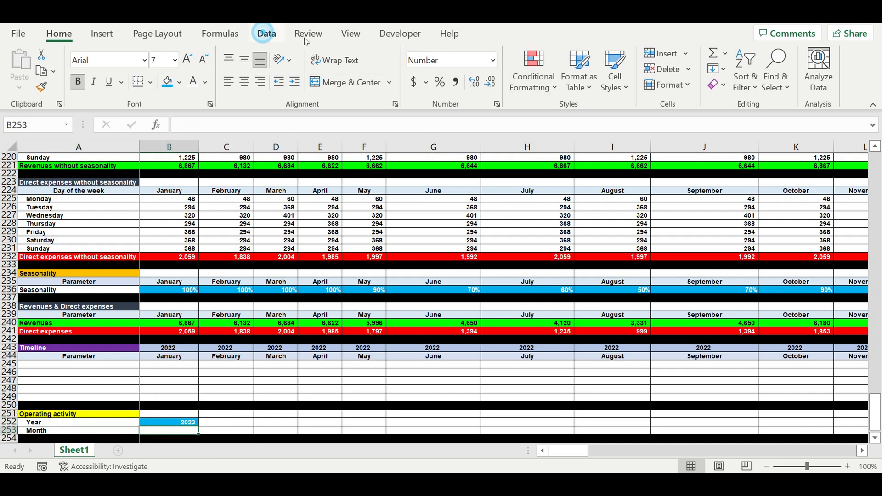
pyautogui.click(698, 85)
pyautogui.click(703, 105)
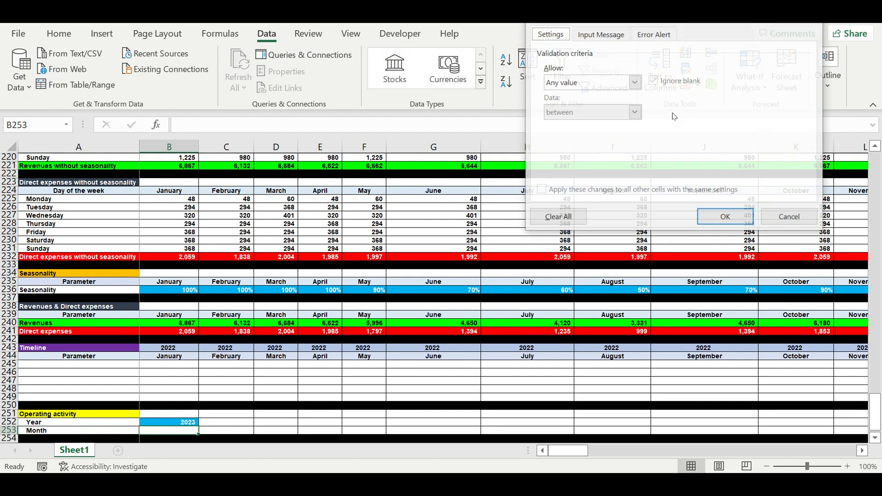
pyautogui.click(634, 83)
pyautogui.click(570, 119)
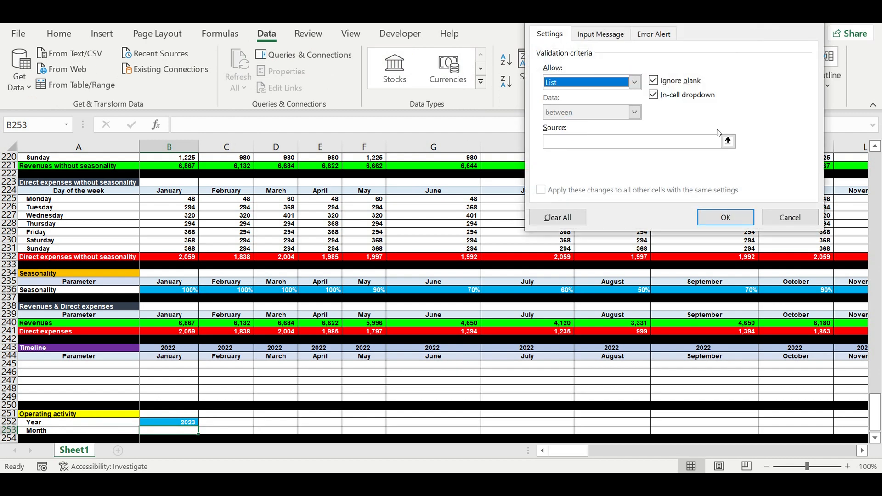
pyautogui.click(728, 141)
pyautogui.moveTo(876, 408); pyautogui.dragTo(876, 156)
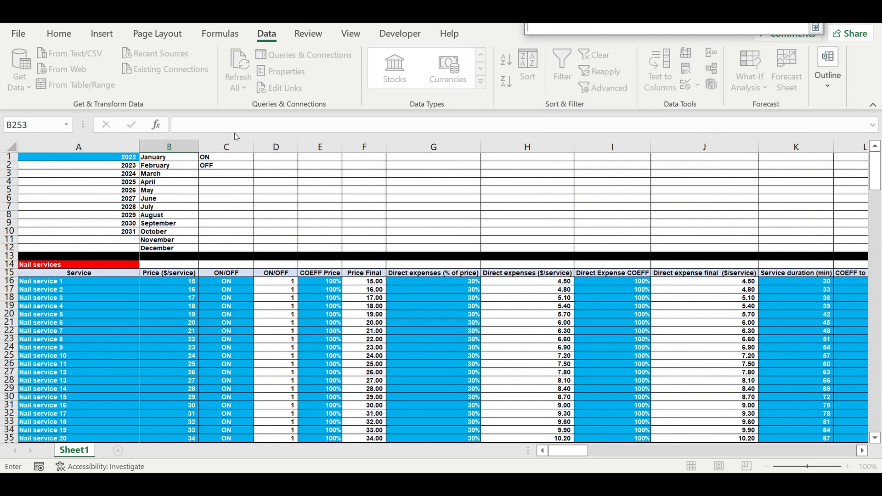
pyautogui.moveTo(158, 159); pyautogui.dragTo(162, 242)
pyautogui.press('Return')
pyautogui.press('Return')
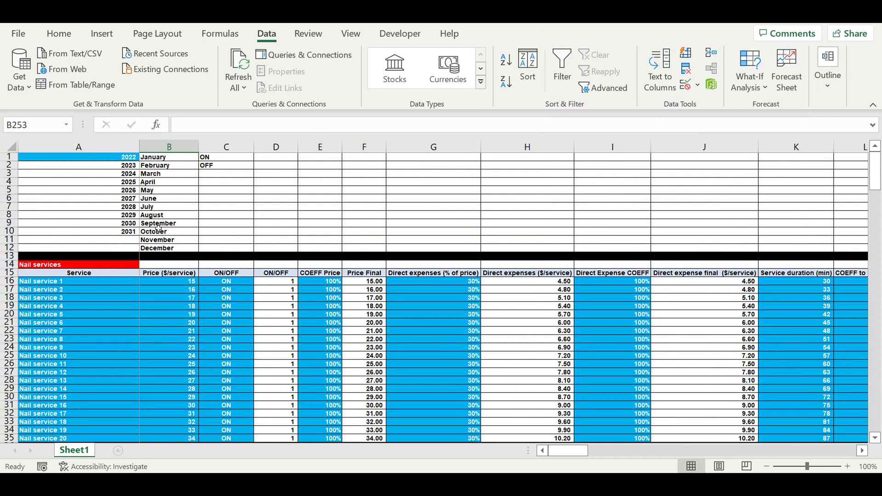
# Choose May from the dropdown list in the Month cell B253.
pyautogui.scroll(-5, 159, 228)
pyautogui.scroll(-14, 204, 260)
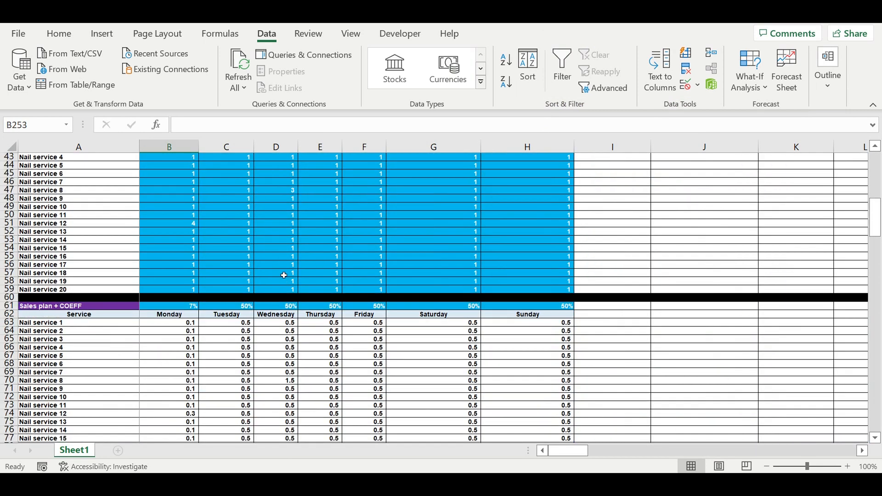
pyautogui.scroll(-20, 287, 266)
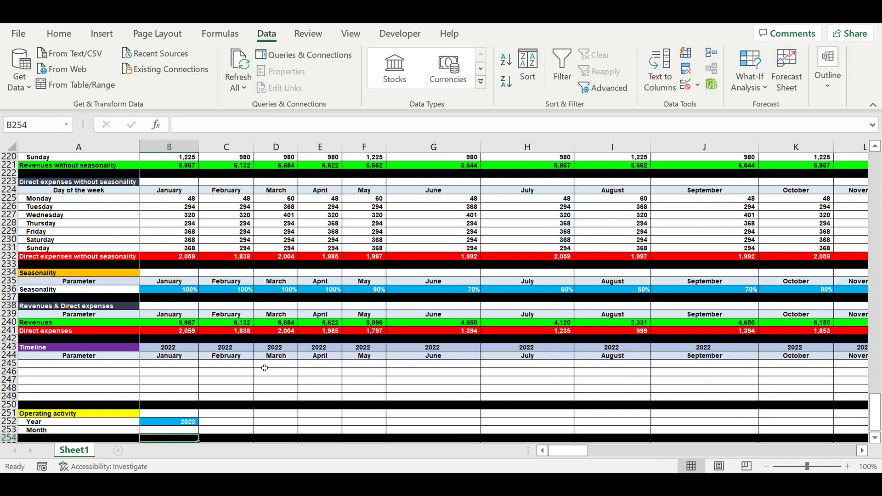
pyautogui.click(186, 431)
pyautogui.click(203, 431)
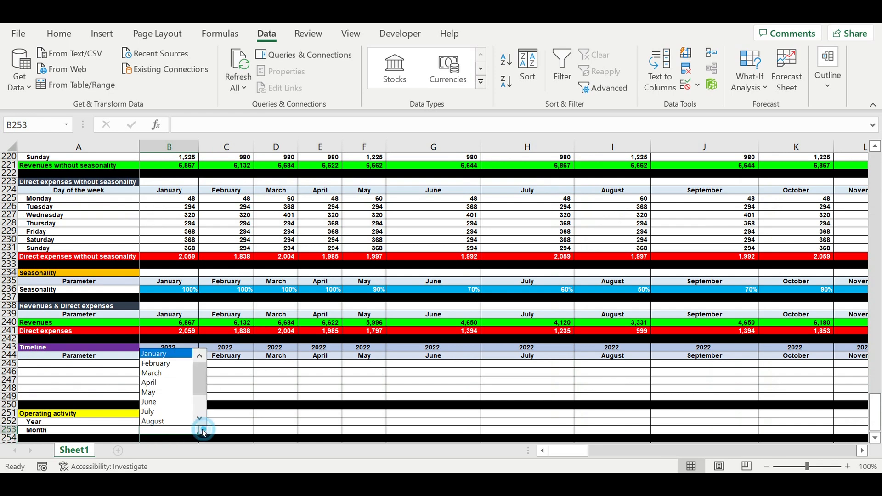
pyautogui.click(170, 396)
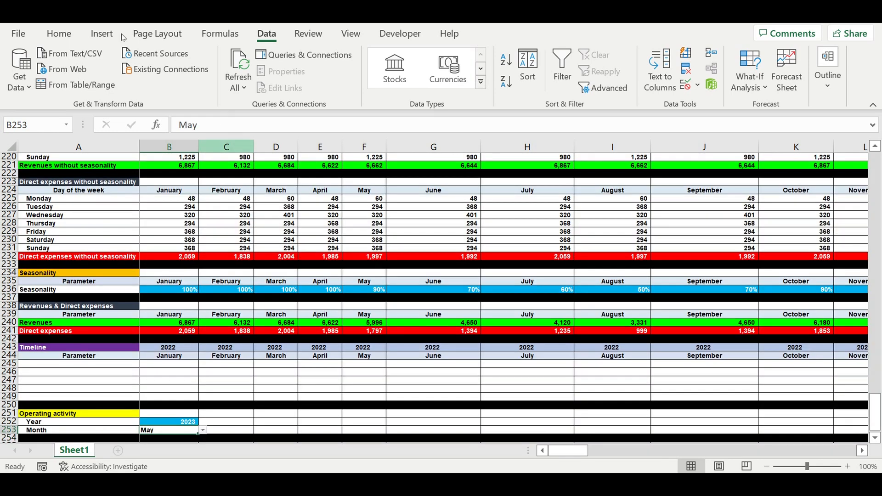
# Format the Month cell B253 with right alignment, blue fill and white font to match the Year cell.
pyautogui.click(59, 33)
pyautogui.click(260, 82)
pyautogui.click(168, 82)
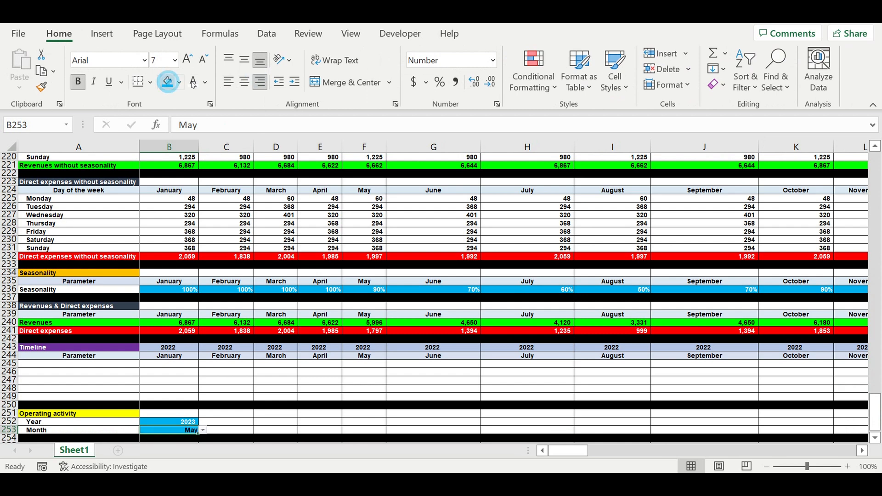
pyautogui.click(333, 388)
pyautogui.scroll(-3, 330, 368)
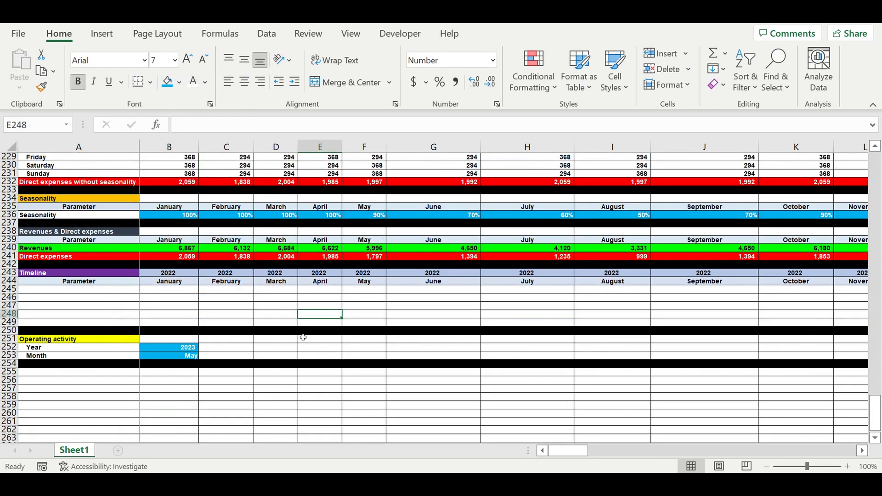
pyautogui.click(286, 384)
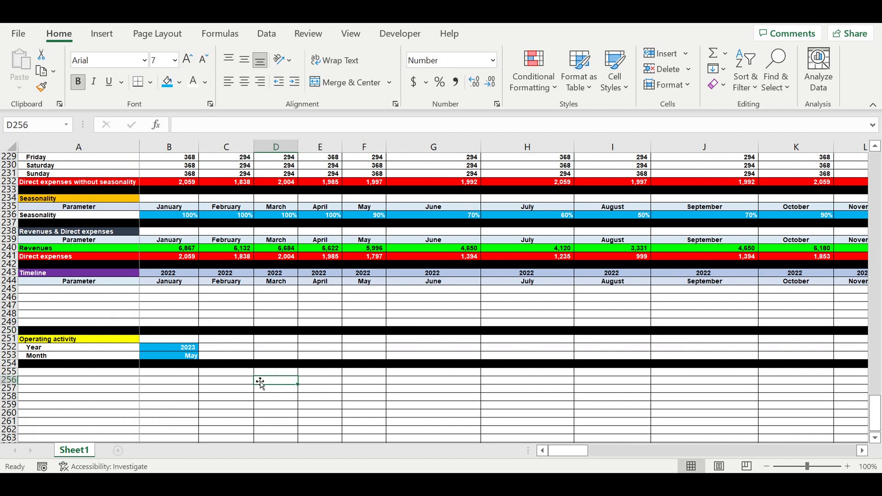
pyautogui.click(192, 398)
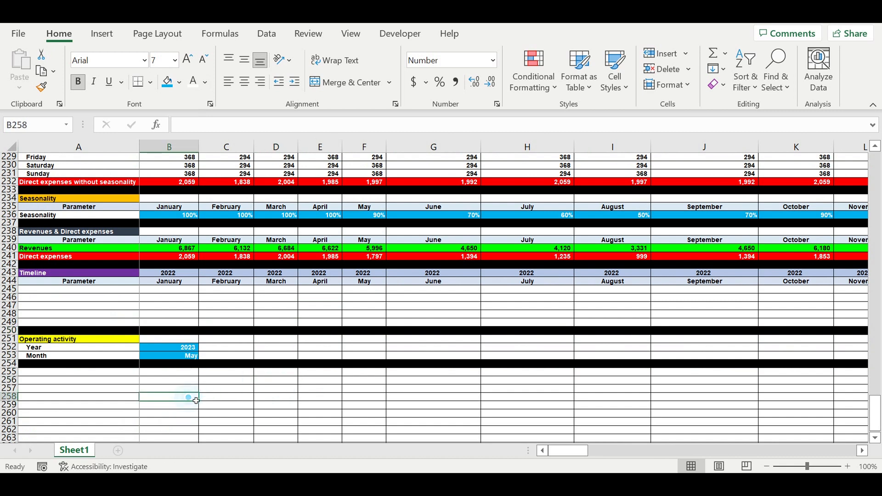
pyautogui.click(248, 388)
pyautogui.click(275, 388)
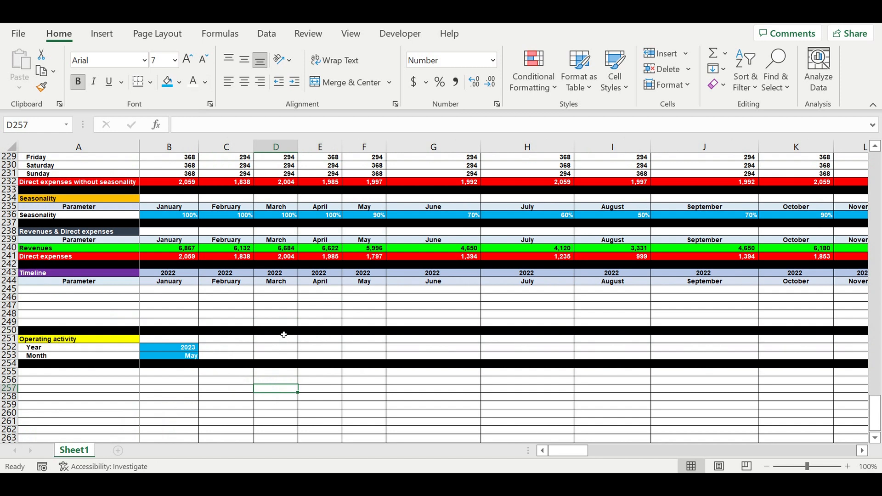
# Enter the label "Operating activity start (0-1-0)" in cell A245 below the Timeline header.
pyautogui.click(116, 290)
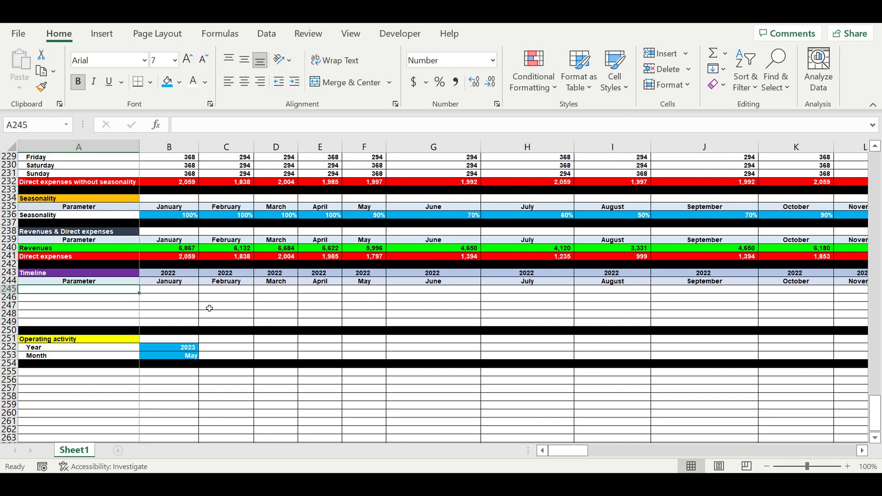
pyautogui.write('Operat')
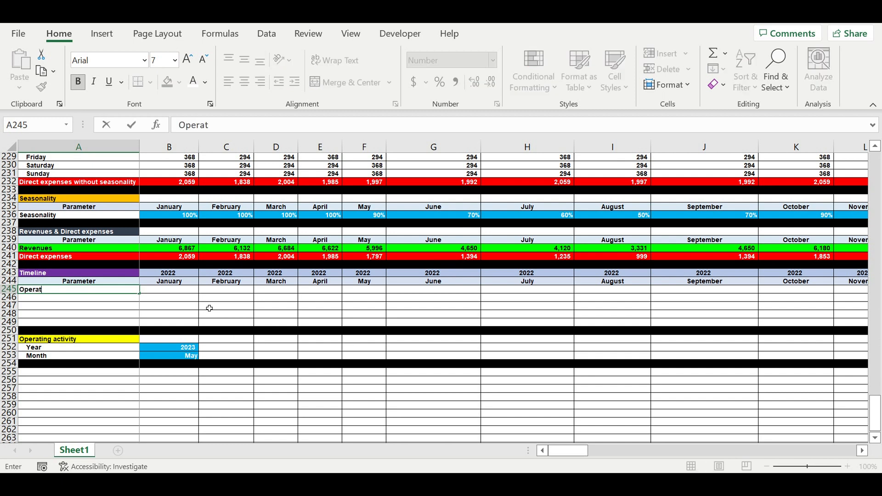
pyautogui.write('ing activity start (0-1-0')
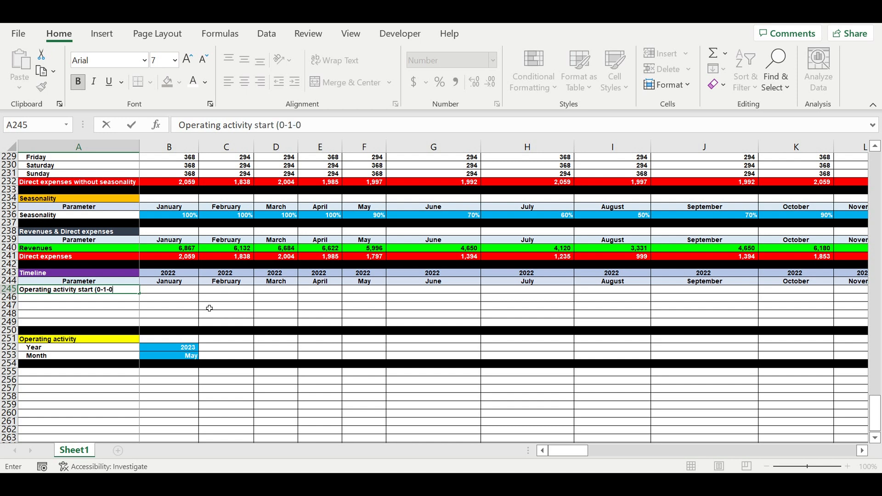
pyautogui.press('Tab')
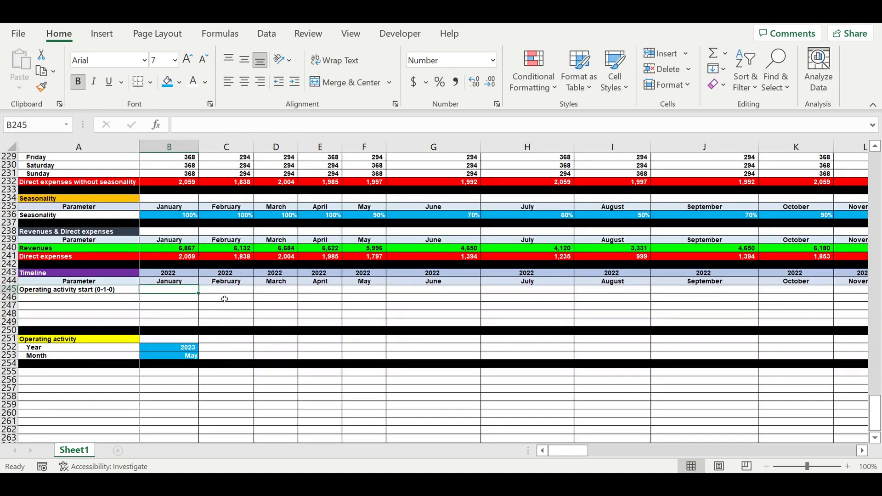
# Begin an IF formula with a nested AND in B245, with the first condition $B$252=B243 comparing the years.
pyautogui.write('=if(')
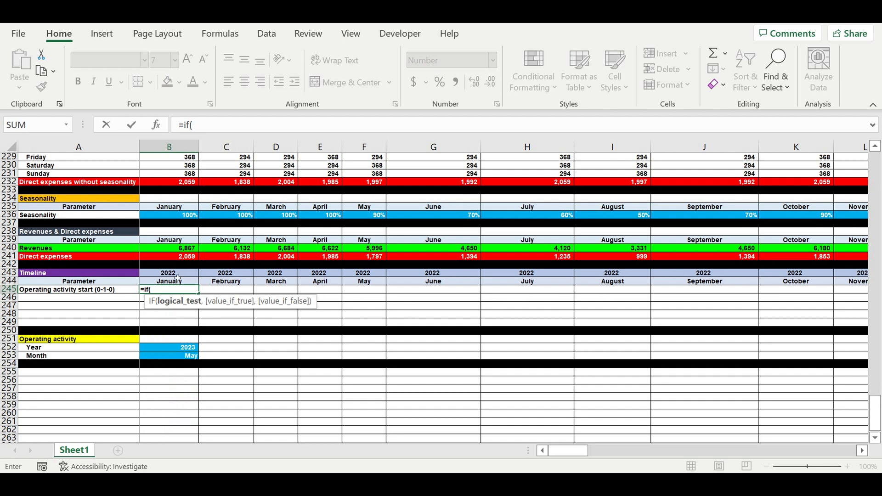
pyautogui.click(180, 350)
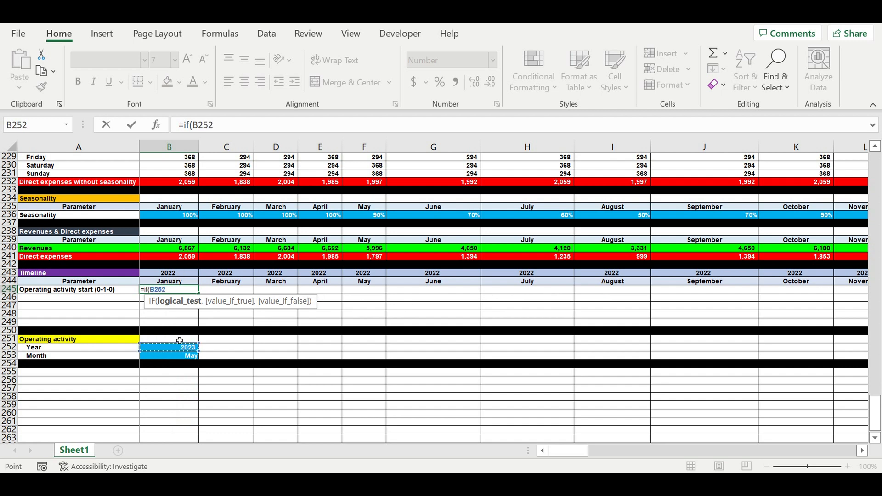
pyautogui.click(216, 129)
pyautogui.press('Left')
pyautogui.press('Left')
pyautogui.press('Left')
pyautogui.press('Left')
pyautogui.write('$')
pyautogui.click(204, 125)
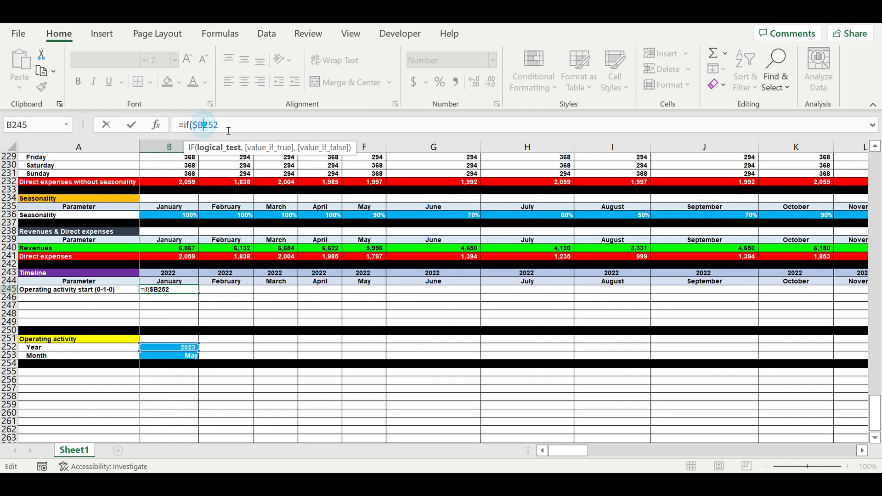
pyautogui.write('$')
pyautogui.click(192, 124)
pyautogui.write('and(')
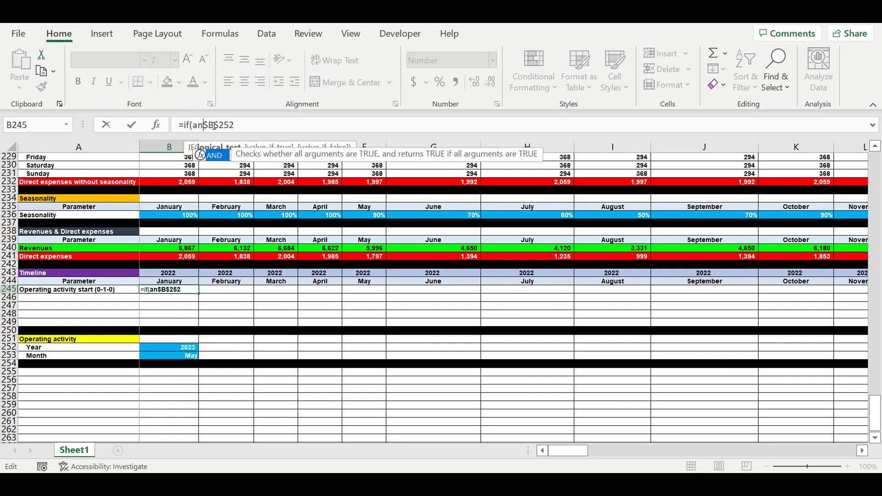
pyautogui.click(258, 125)
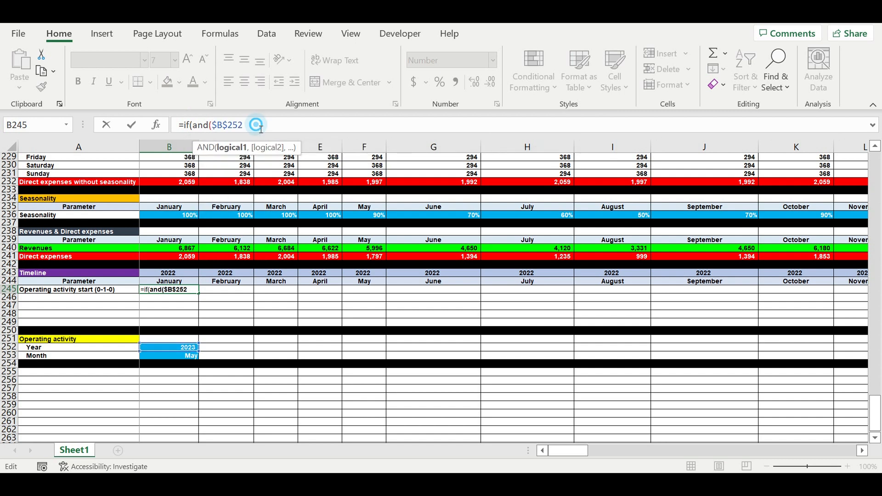
pyautogui.write('=')
pyautogui.click(175, 275)
pyautogui.write(',')
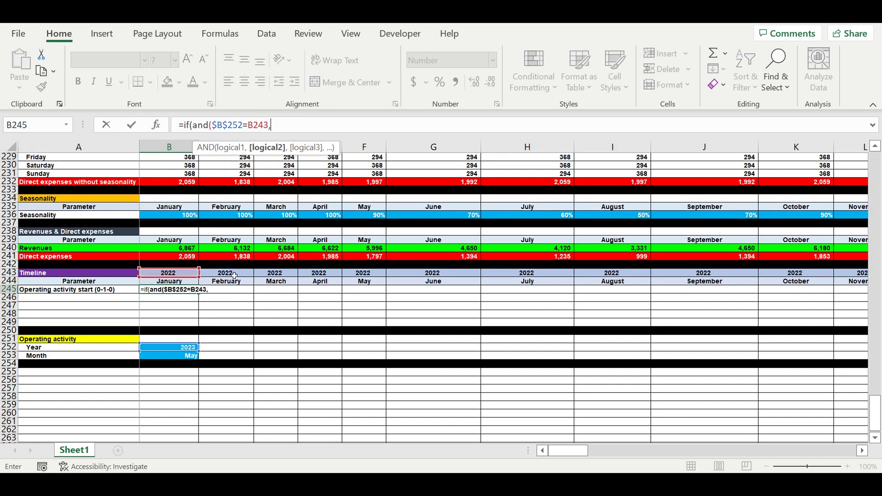
# Complete the B245 formula with the month condition $B$253=B244, returning 1 if both conditions hold and 0 otherwise.
pyautogui.click(177, 358)
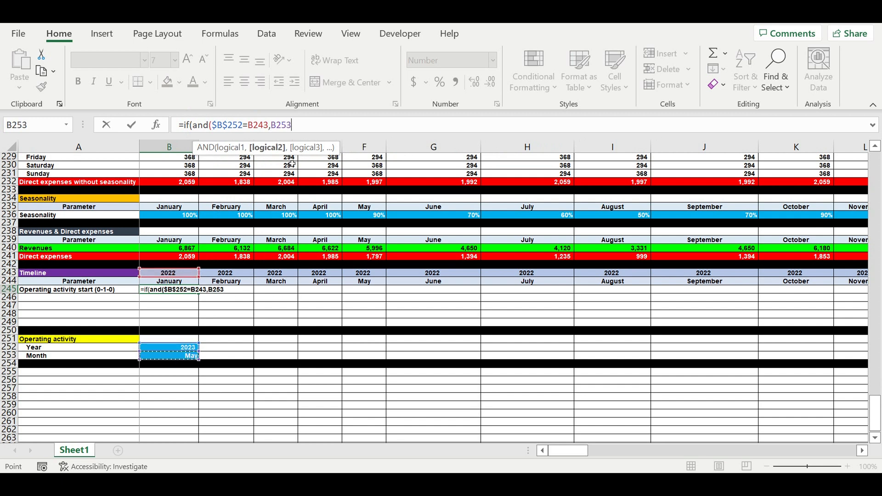
pyautogui.click(271, 122)
pyautogui.write('$')
pyautogui.click(283, 126)
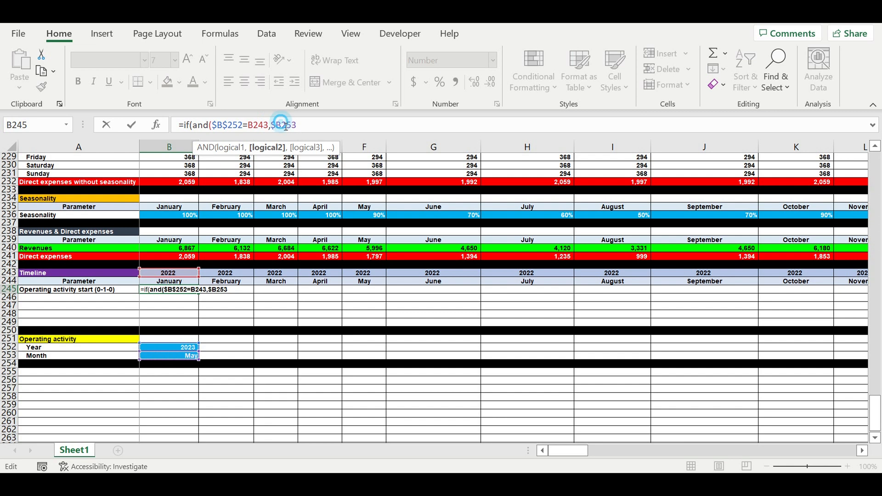
pyautogui.write('$')
pyautogui.click(310, 124)
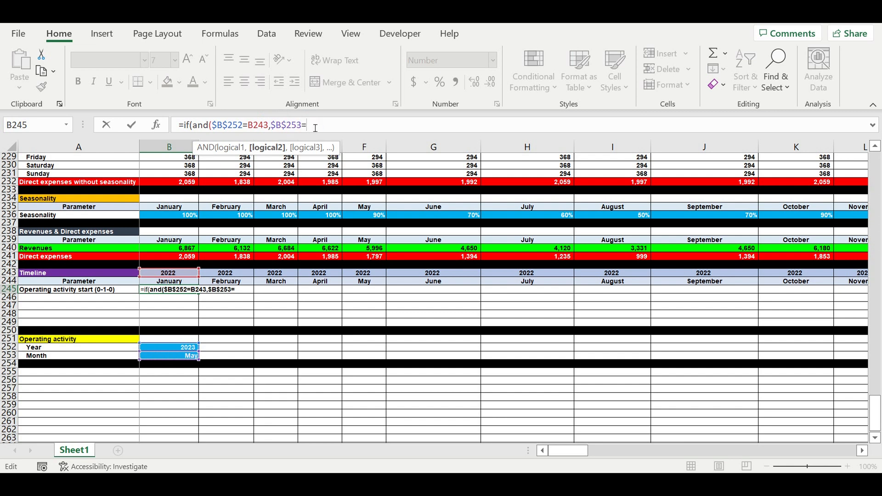
pyautogui.click(178, 282)
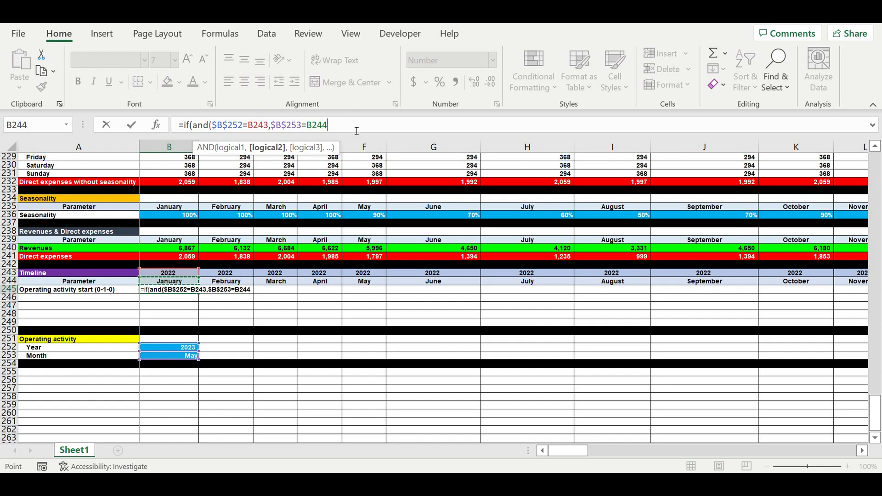
pyautogui.write('),')
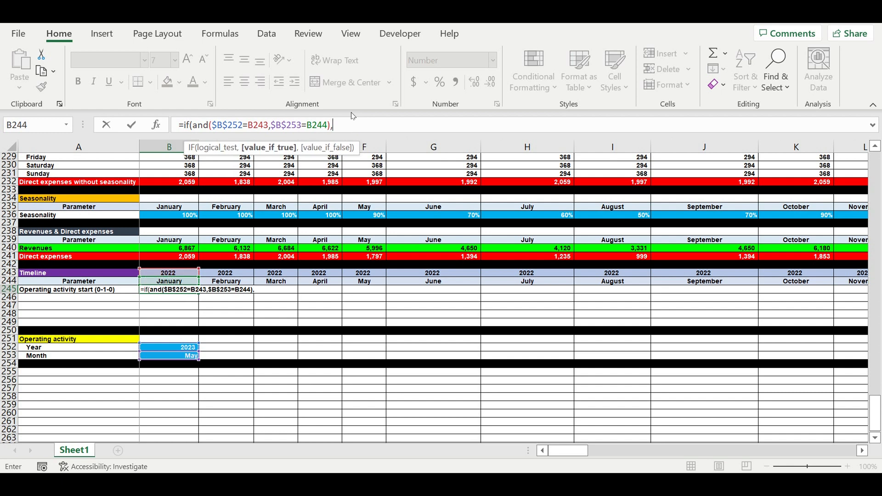
pyautogui.write('1,0')
pyautogui.press('Return')
# Fill the B245 formula across the row to H245 and check the copied references in C245.
pyautogui.click(184, 293)
pyautogui.moveTo(199, 301); pyautogui.dragTo(565, 294)
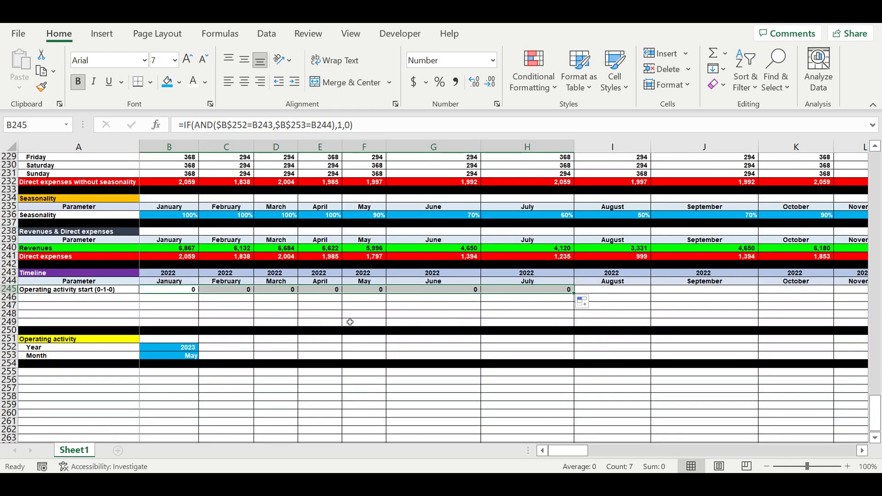
pyautogui.click(189, 290)
pyautogui.click(232, 289)
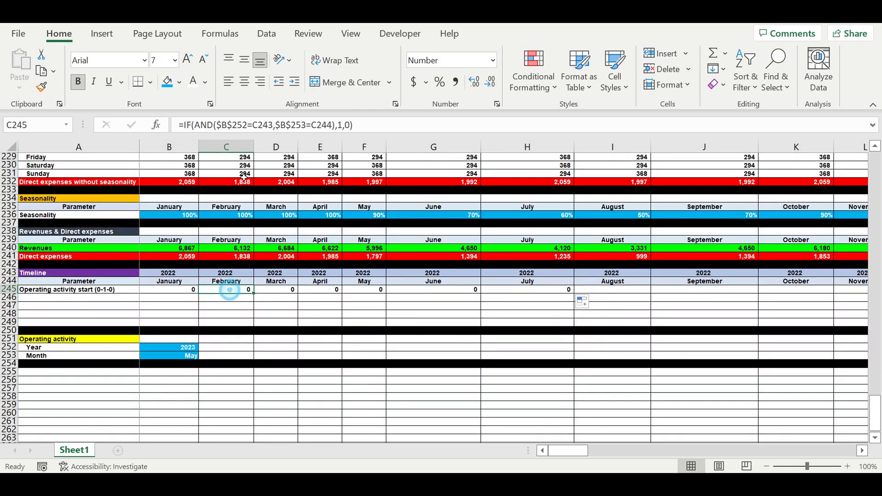
pyautogui.click(255, 125)
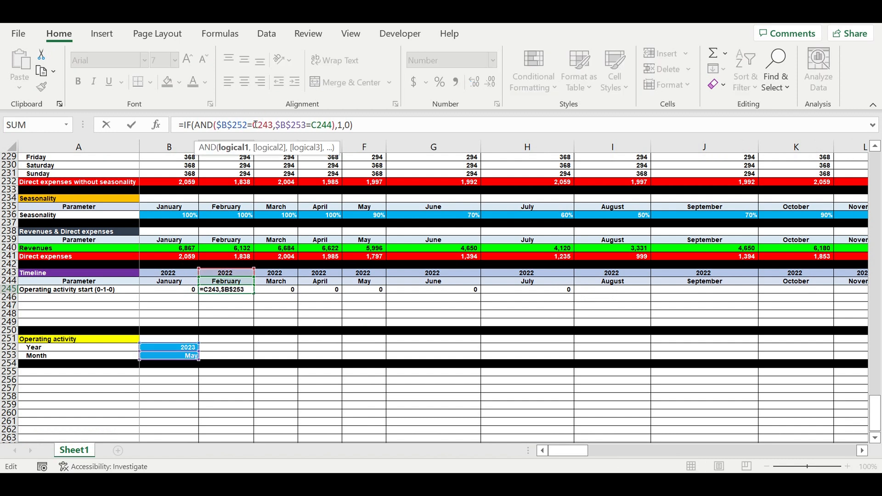
pyautogui.press('Return')
# Set the operating activity Year in B252 to 2022 and check the start flag for May in F245.
pyautogui.click(188, 347)
pyautogui.click(203, 347)
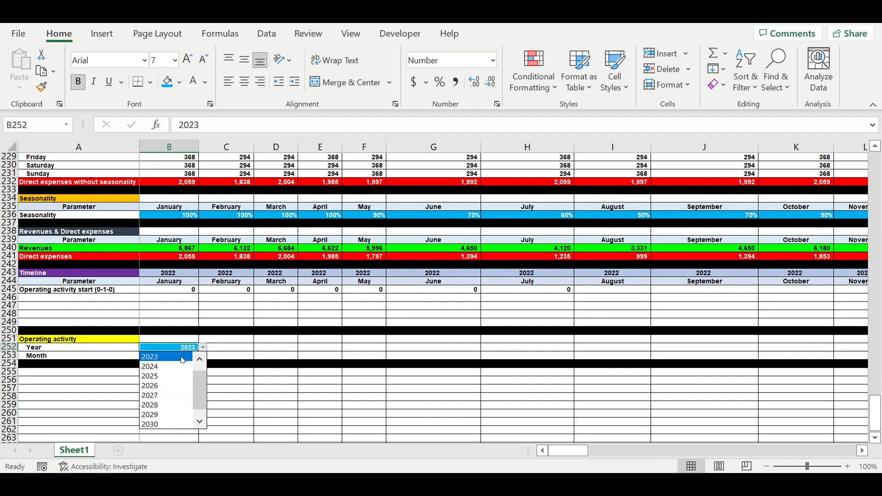
pyautogui.click(170, 366)
pyautogui.click(205, 350)
pyautogui.click(180, 357)
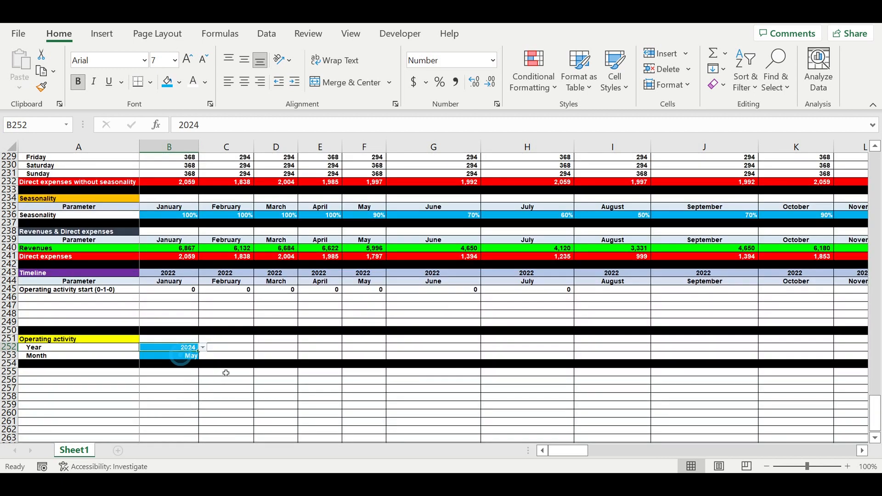
pyautogui.click(302, 389)
pyautogui.click(364, 293)
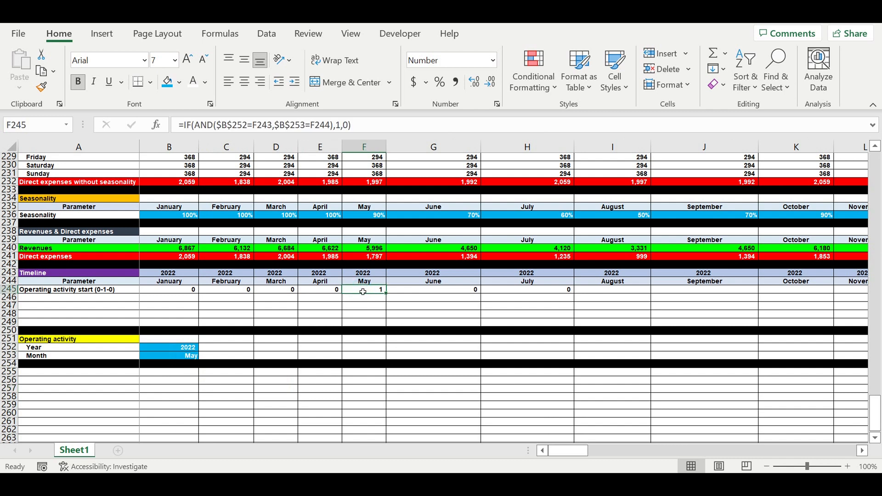
# Fill the operating activity start (0-1-0) formula along row 245 through December 2031 in DQ245.
pyautogui.click(417, 321)
pyautogui.click(374, 291)
pyautogui.moveTo(390, 299); pyautogui.dragTo(784, 291)
pyautogui.moveTo(871, 290); pyautogui.dragTo(742, 296)
pyautogui.click(685, 305)
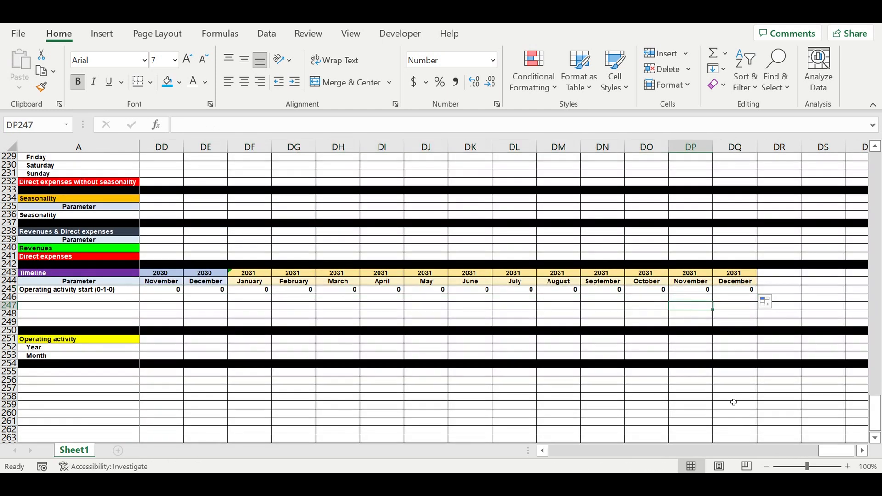
pyautogui.moveTo(827, 451); pyautogui.dragTo(561, 450)
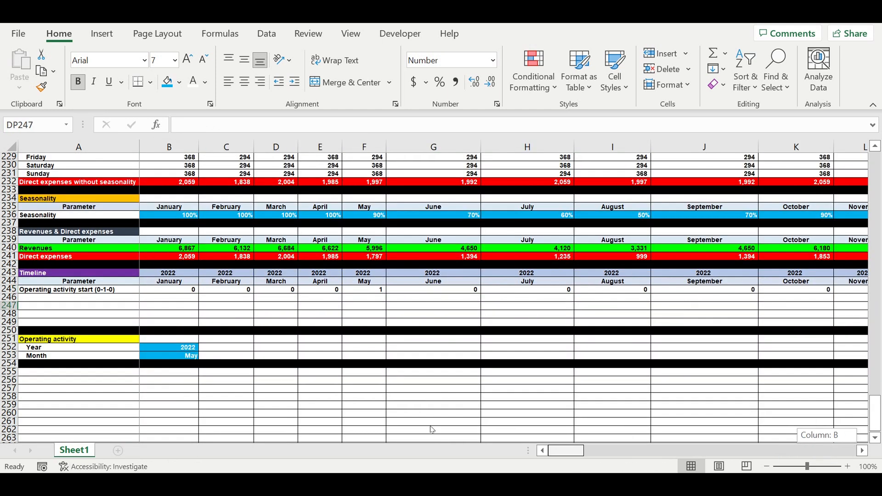
pyautogui.click(276, 331)
# Copy the operating activity start label into A246 and change its ending to (0-1-1).
pyautogui.click(103, 291)
pyautogui.moveTo(139, 294); pyautogui.dragTo(142, 305)
pyautogui.click(108, 298)
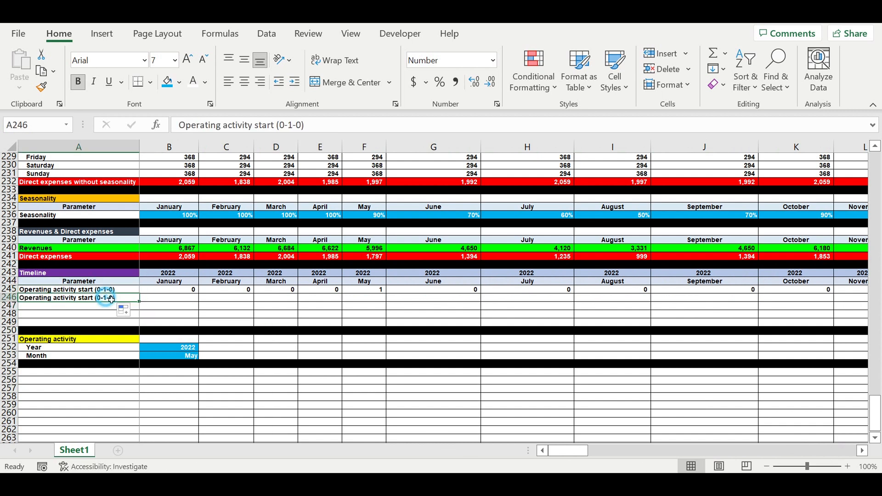
pyautogui.click(302, 125)
pyautogui.press('BackSpace')
pyautogui.write('1')
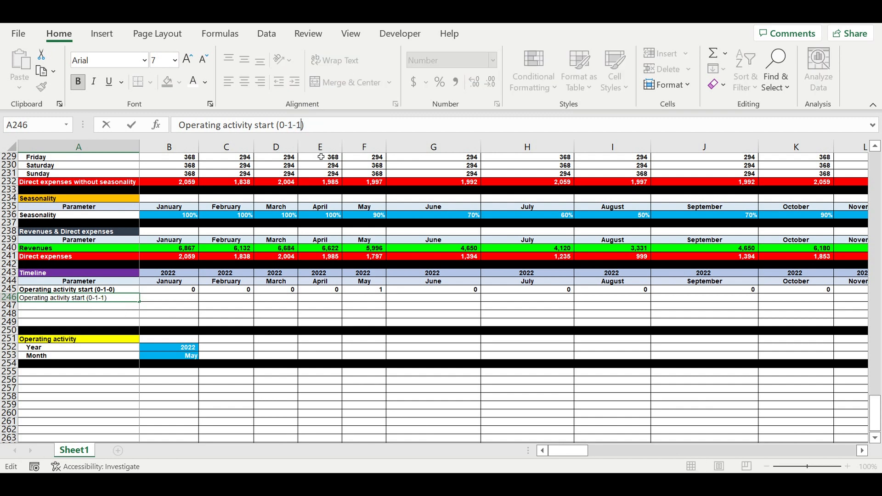
# Link B246 to the January 2022 start flag with =B245.
pyautogui.click(187, 299)
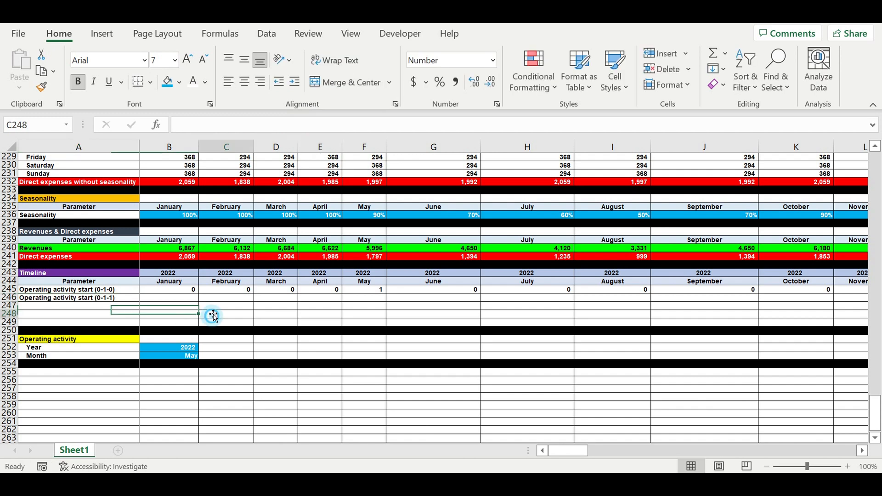
pyautogui.write('=')
pyautogui.click(185, 290)
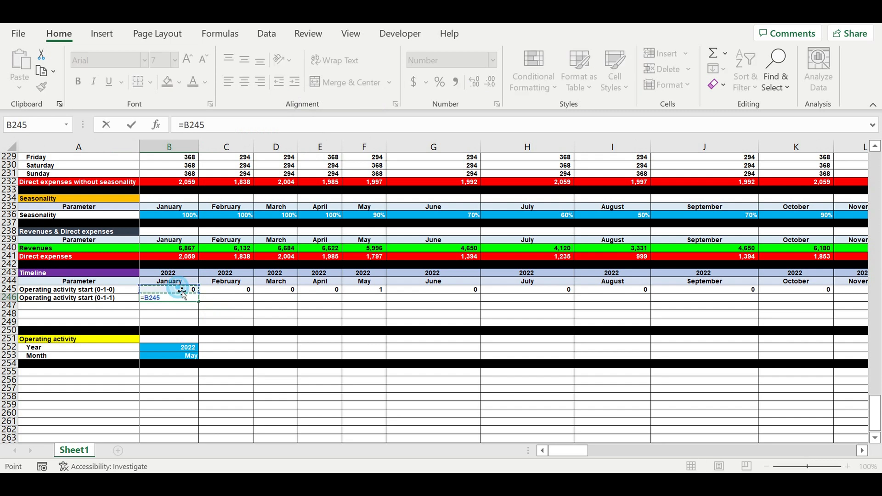
pyautogui.press('Return')
# Enter =B246+C245 in C246 to accumulate the start flag month by month.
pyautogui.click(233, 302)
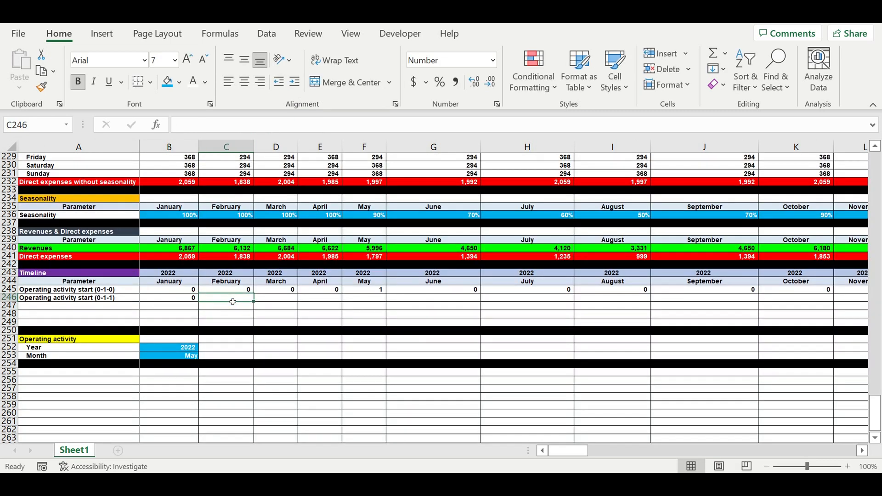
pyautogui.write('=')
pyautogui.click(196, 301)
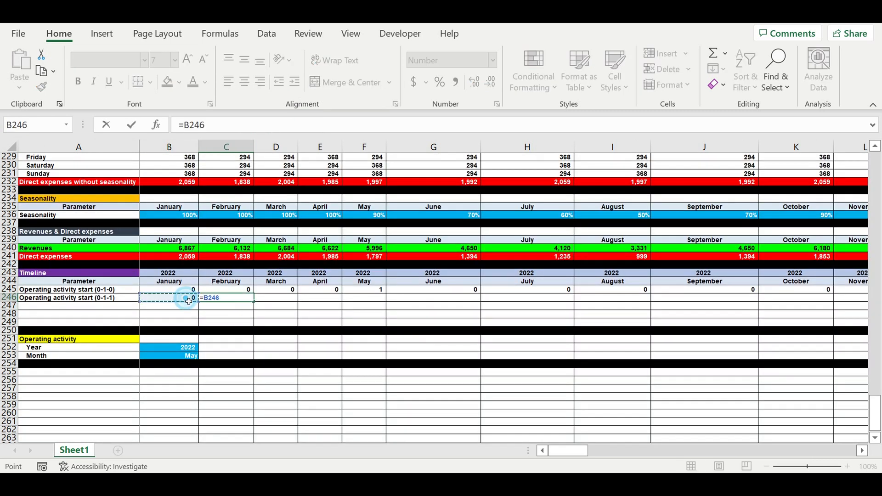
pyautogui.write('+')
pyautogui.click(228, 290)
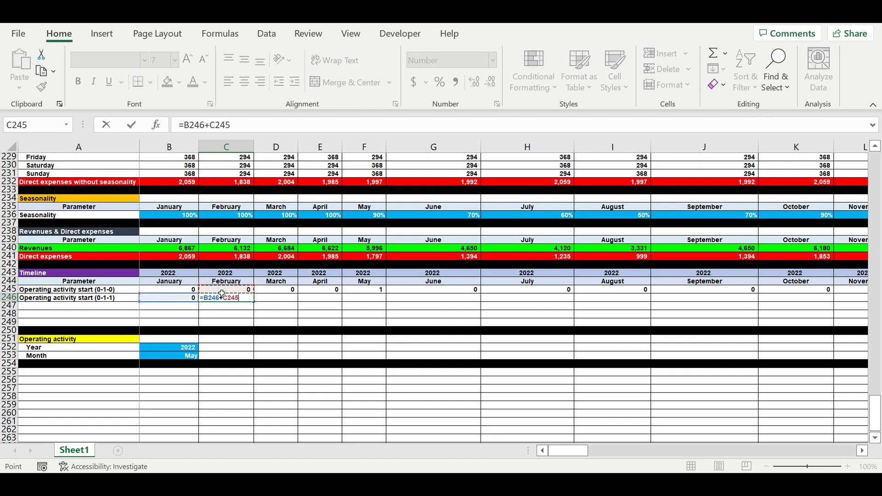
pyautogui.hotkey('ctrl', 'Return')
# Fill the C246 formula along the (0-1-1) row through December 2031.
pyautogui.click(246, 313)
pyautogui.click(238, 296)
pyautogui.moveTo(258, 303); pyautogui.dragTo(795, 299)
pyautogui.click(672, 336)
pyautogui.moveTo(823, 450); pyautogui.dragTo(387, 449)
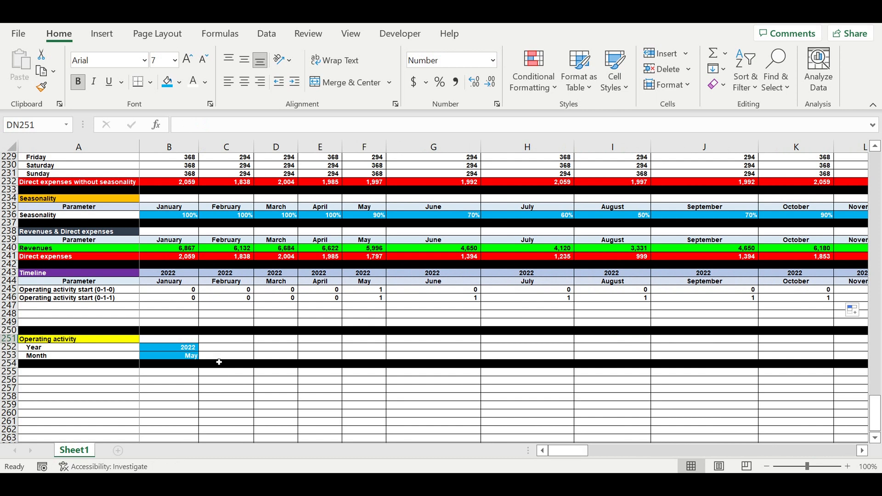
# Check the cumulative formulas in row 246 for January and from May to July 2022.
pyautogui.click(183, 299)
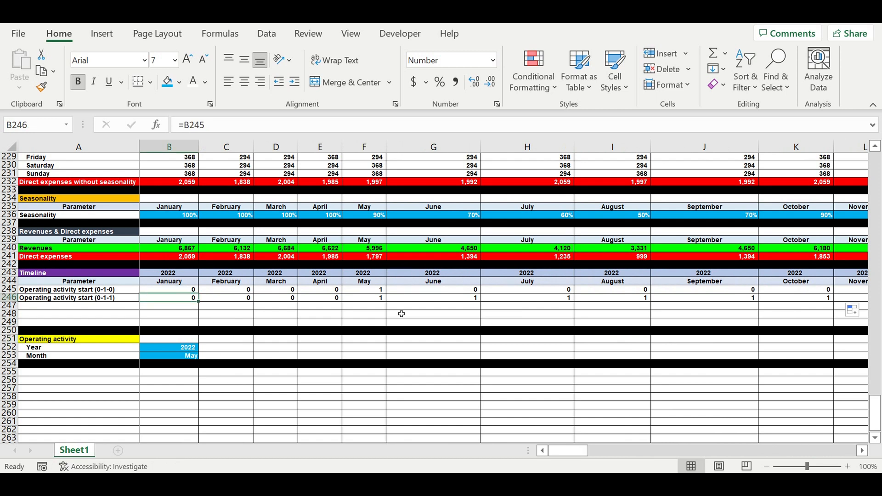
pyautogui.click(372, 299)
pyautogui.click(418, 299)
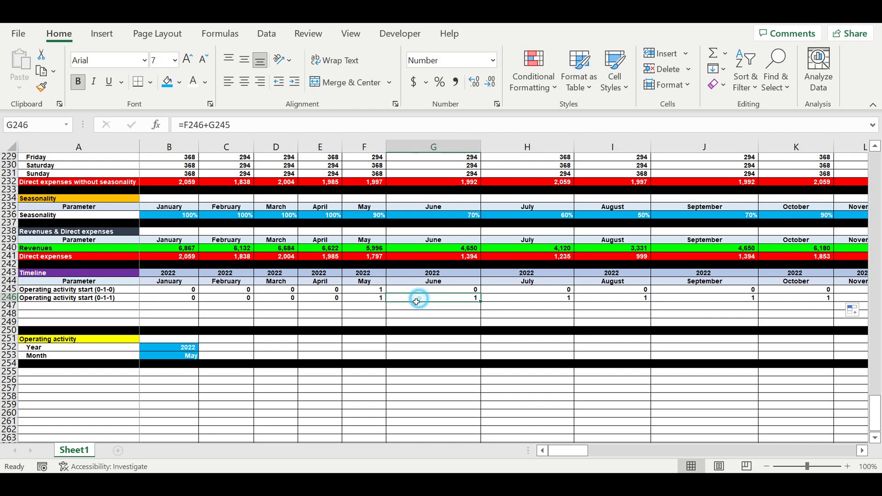
pyautogui.click(366, 298)
pyautogui.click(434, 301)
pyautogui.moveTo(374, 298); pyautogui.dragTo(522, 301)
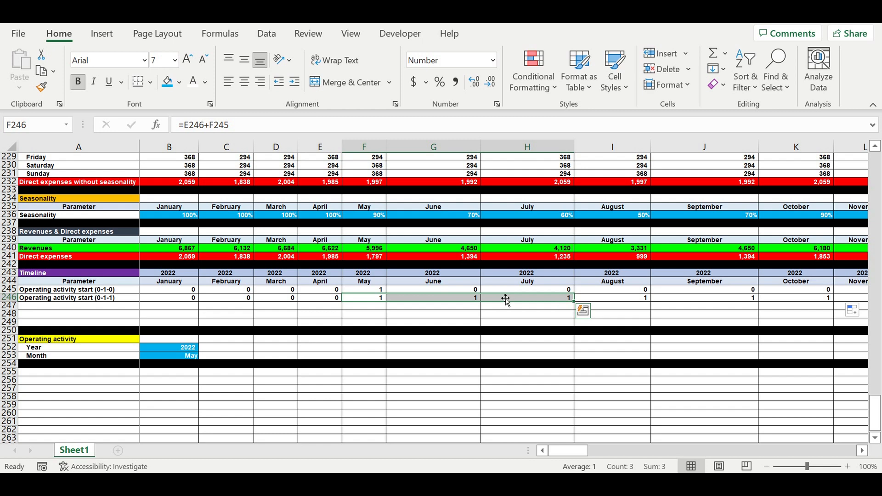
# Copy the A246 label into A247 and change its ending to (0-1-2).
pyautogui.click(117, 298)
pyautogui.moveTo(141, 307); pyautogui.dragTo(141, 311)
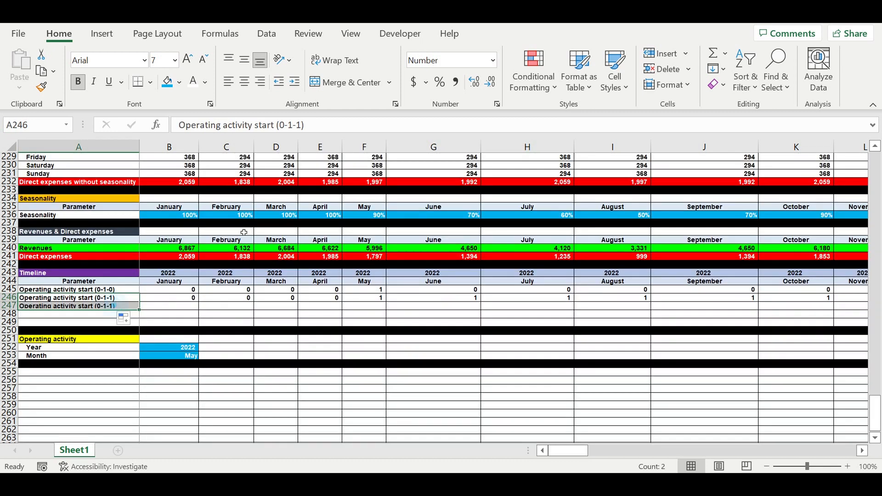
pyautogui.click(78, 306)
pyautogui.click(296, 125)
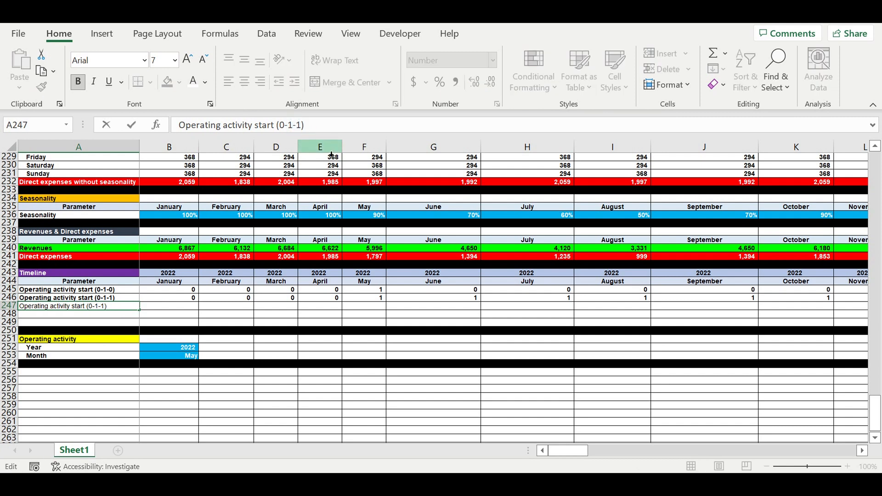
pyautogui.press('BackSpace')
pyautogui.write('2')
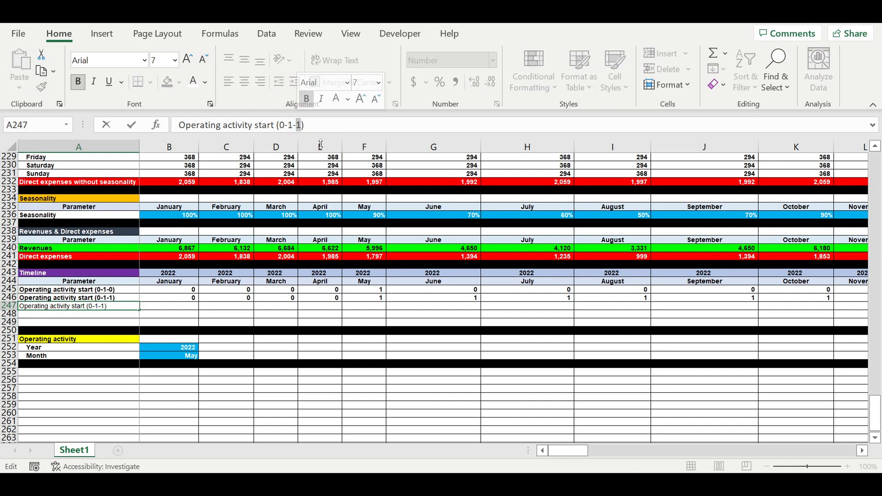
pyautogui.click(242, 321)
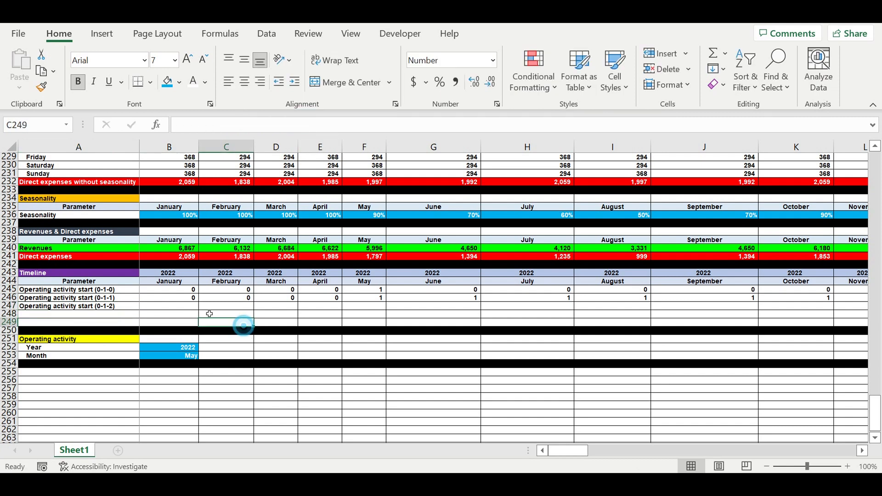
# Link B247 to the January 2022 value of the (0-1-1) row with =B246.
pyautogui.click(186, 308)
pyautogui.write('=')
pyautogui.click(180, 298)
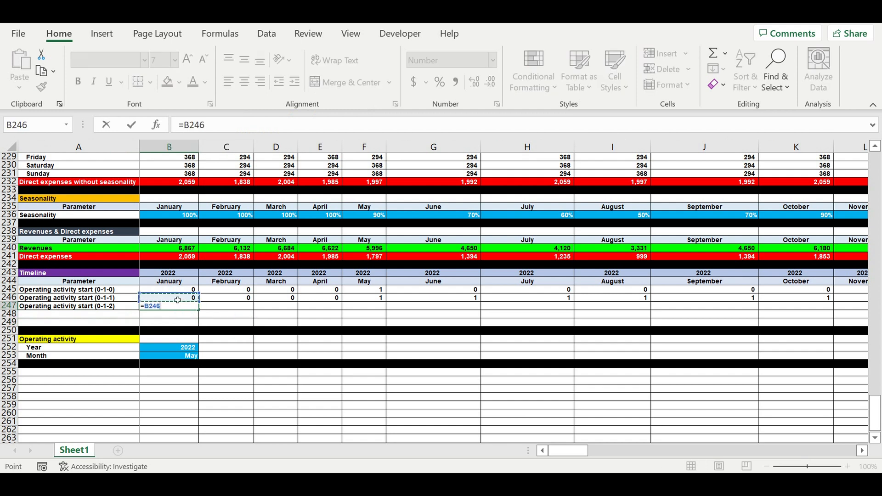
pyautogui.press('Return')
# Enter =B247+C246 in C247 to count the operating months.
pyautogui.click(237, 309)
pyautogui.write('=')
pyautogui.click(184, 310)
pyautogui.write('+')
pyautogui.click(238, 300)
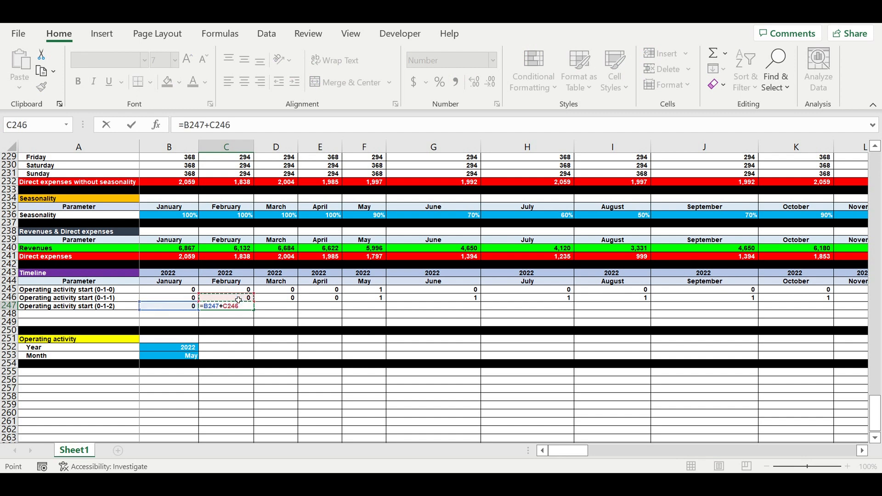
pyautogui.press('Return')
# Fill the C247 month-counter formula along row 247 through December 2031 in DQ247.
pyautogui.click(240, 307)
pyautogui.moveTo(252, 309); pyautogui.dragTo(643, 308)
pyautogui.click(500, 331)
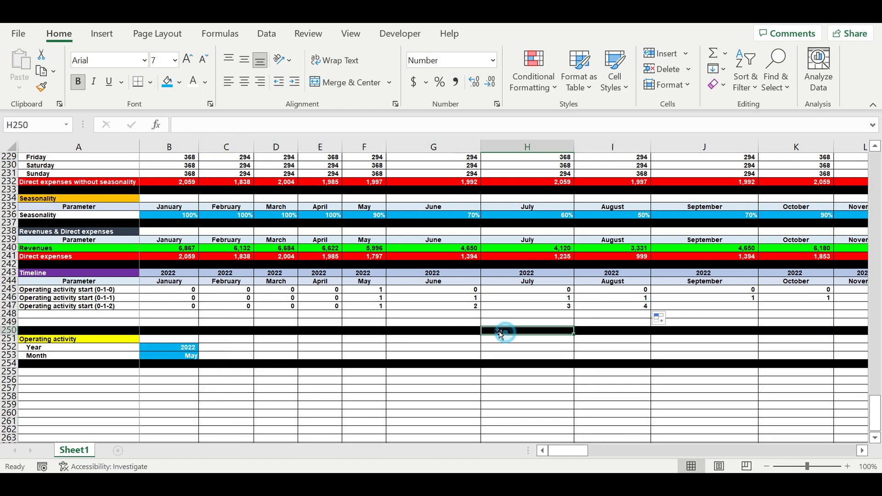
pyautogui.click(457, 305)
pyautogui.moveTo(481, 309); pyautogui.dragTo(805, 298)
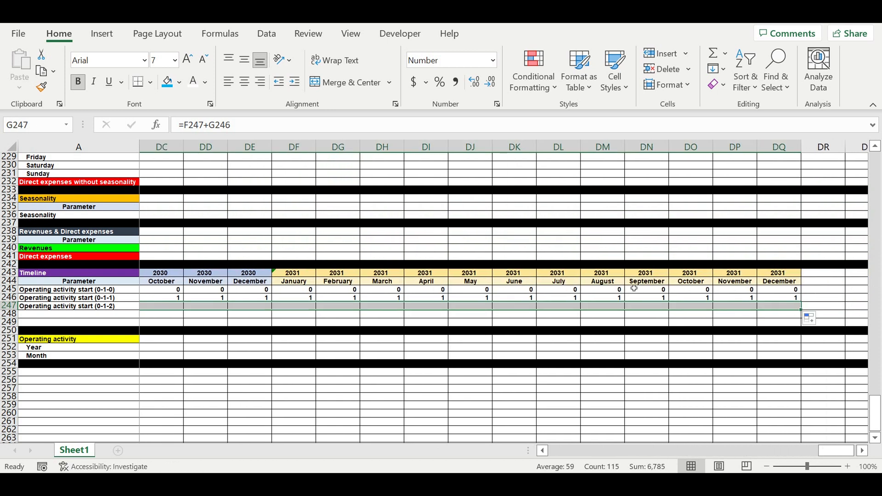
pyautogui.click(616, 275)
pyautogui.moveTo(835, 451); pyautogui.dragTo(510, 451)
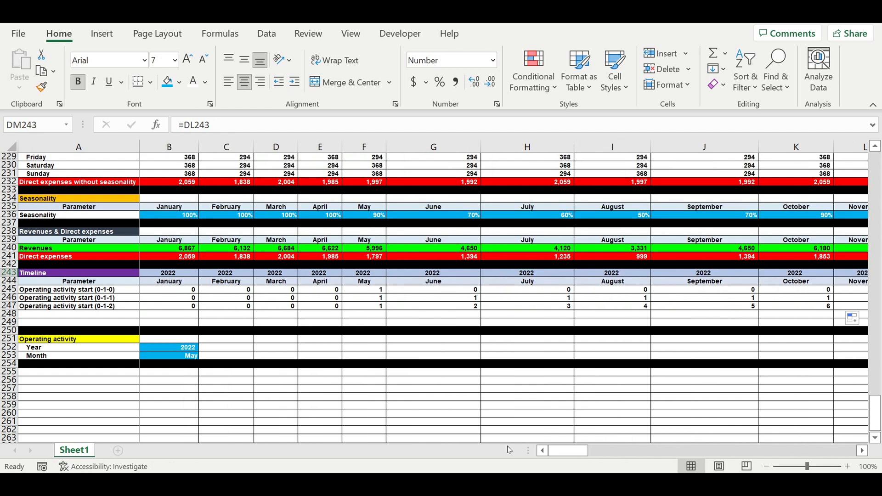
# Review the monthly revenues and direct expenses in rows 240 and 241 against the May month counter in F247.
pyautogui.click(366, 307)
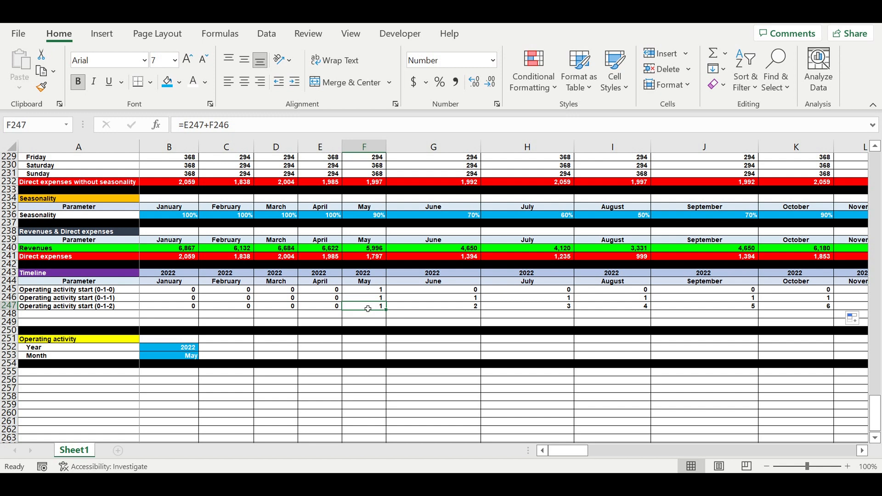
pyautogui.moveTo(169, 249); pyautogui.dragTo(618, 258)
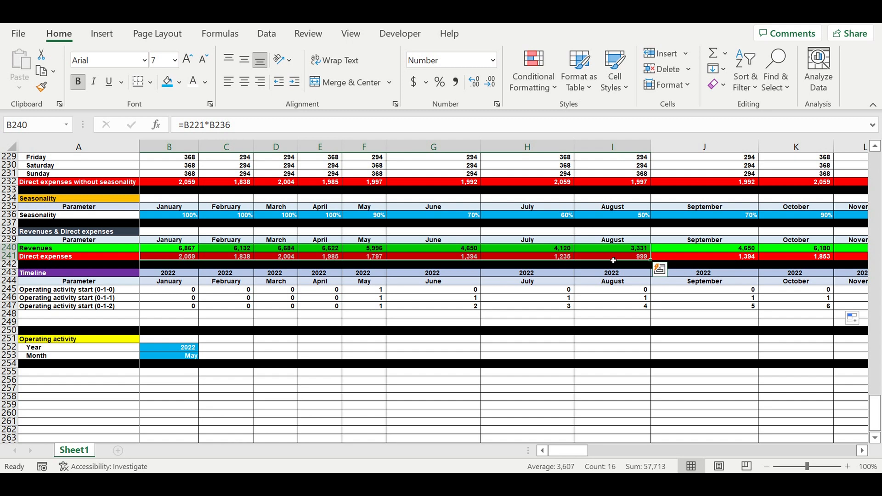
pyautogui.moveTo(179, 249); pyautogui.dragTo(288, 257)
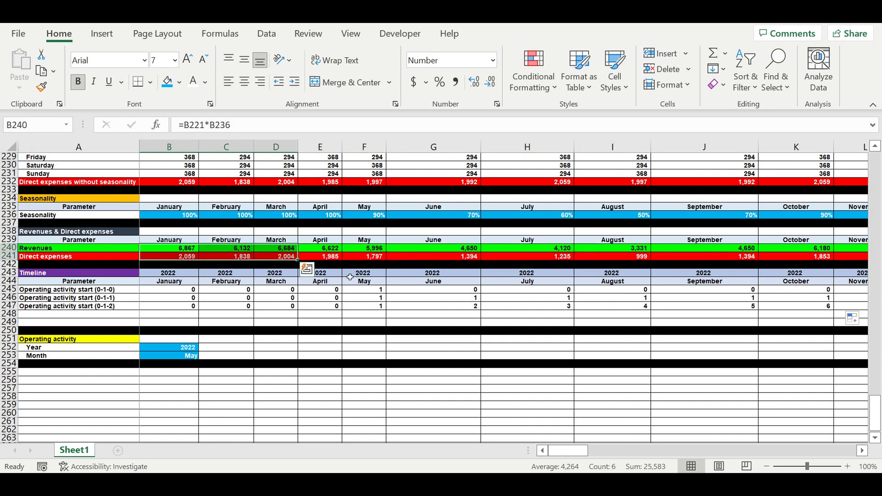
pyautogui.click(331, 240)
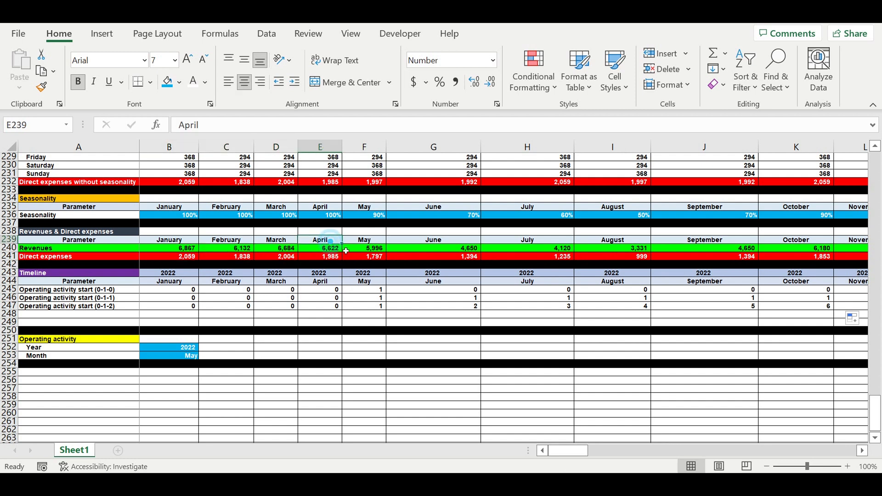
pyautogui.moveTo(335, 249); pyautogui.dragTo(341, 253)
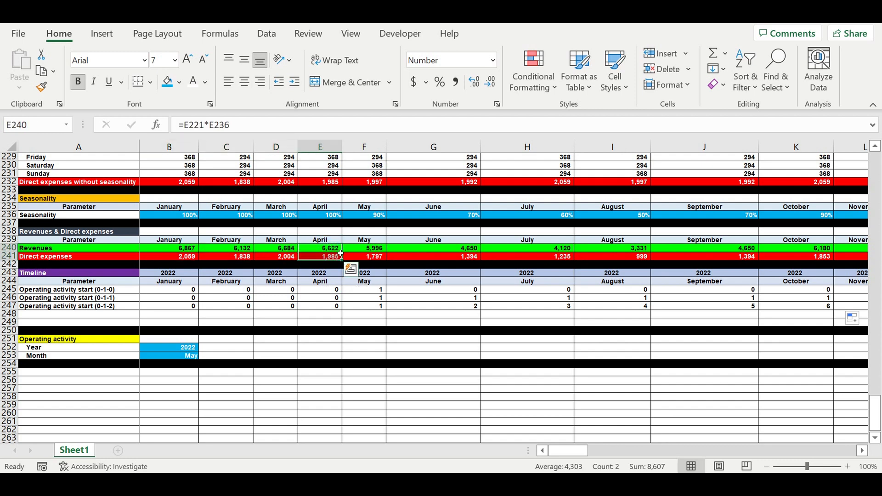
pyautogui.click(322, 250)
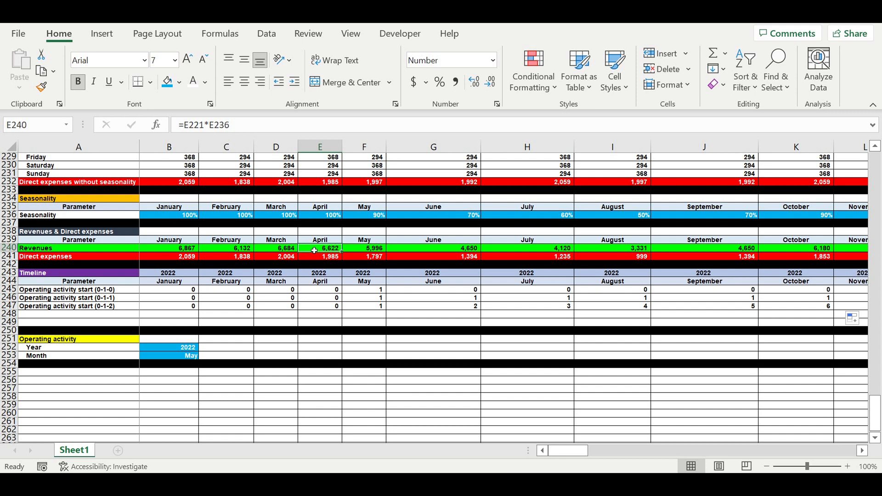
pyautogui.click(380, 307)
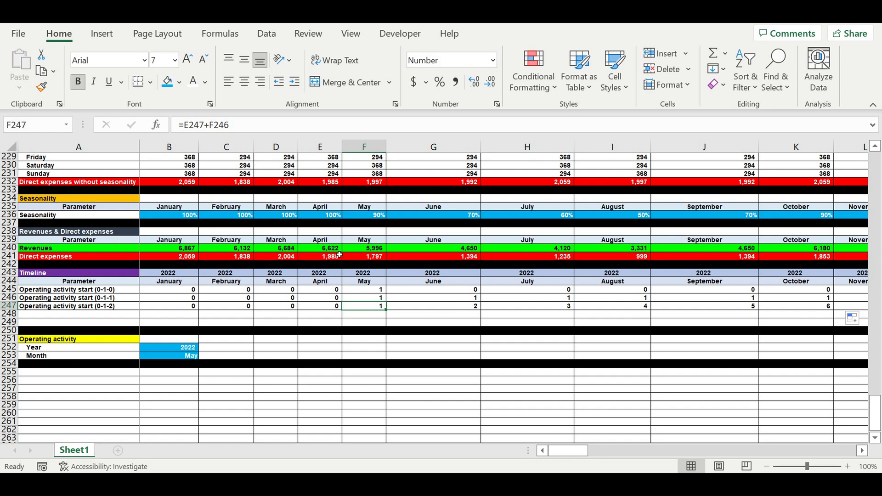
# Compare the Revenues formulas for March, April and May with the operating activity rows for March and May.
pyautogui.click(322, 250)
pyautogui.press('Right')
pyautogui.press('Right')
pyautogui.press('Right')
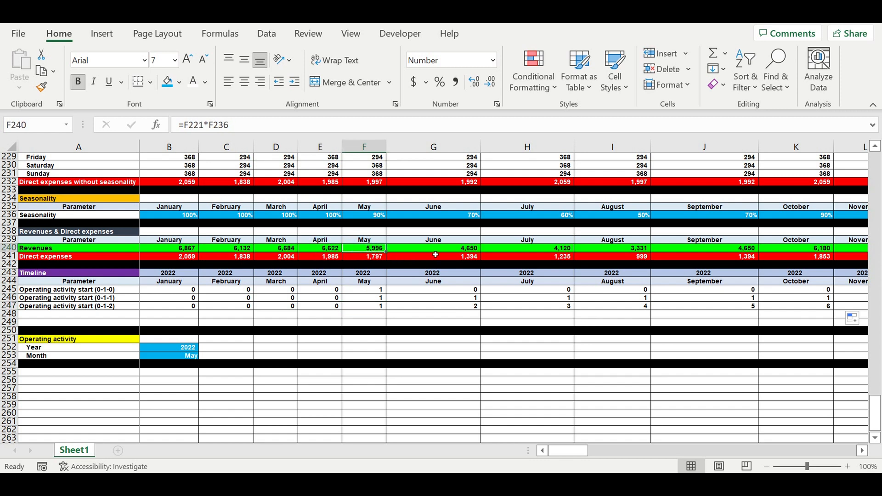
pyautogui.click(373, 307)
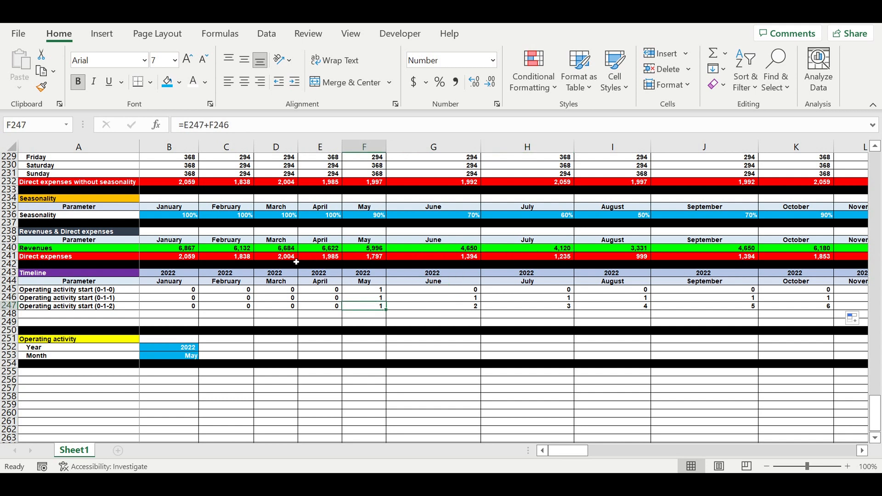
pyautogui.click(369, 250)
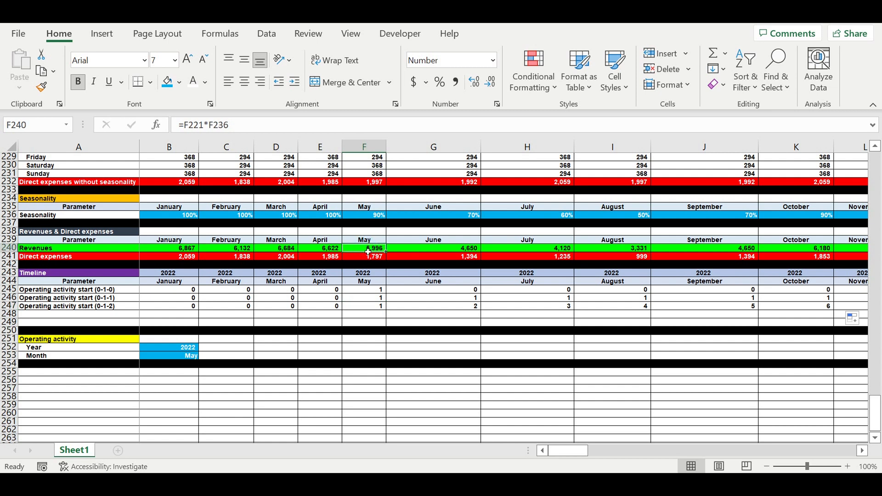
pyautogui.click(281, 252)
pyautogui.click(283, 291)
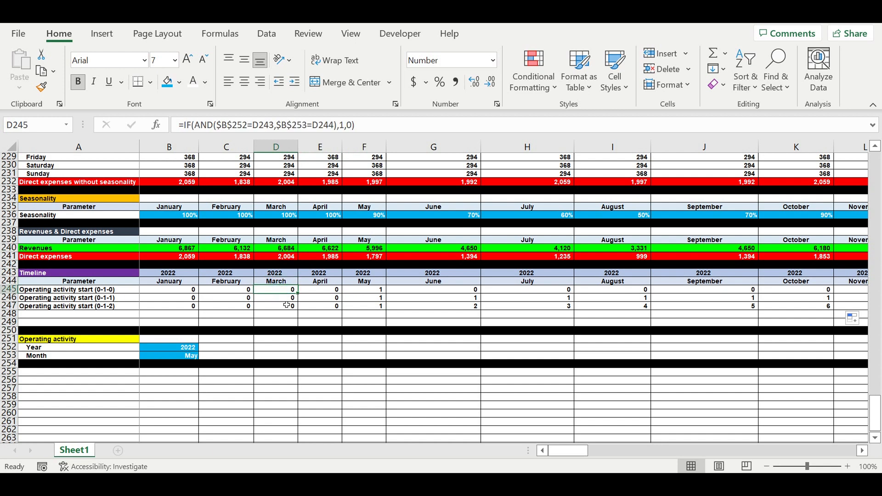
pyautogui.click(283, 307)
pyautogui.click(279, 252)
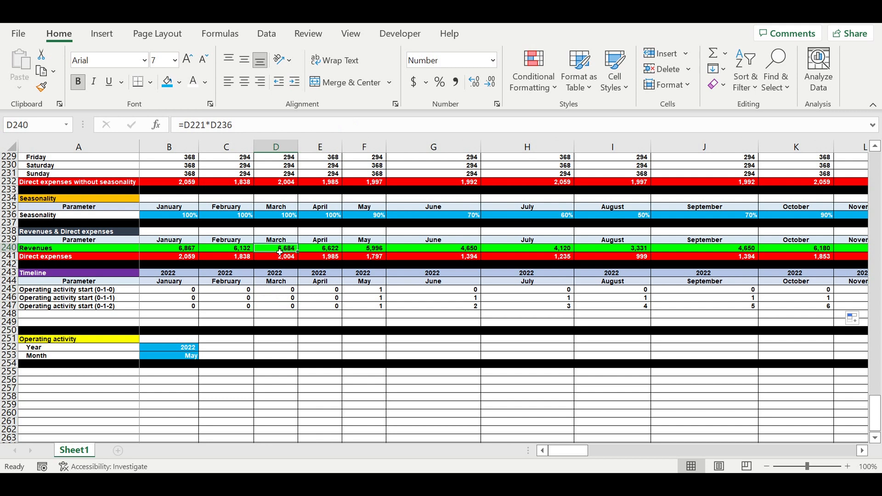
pyautogui.click(333, 249)
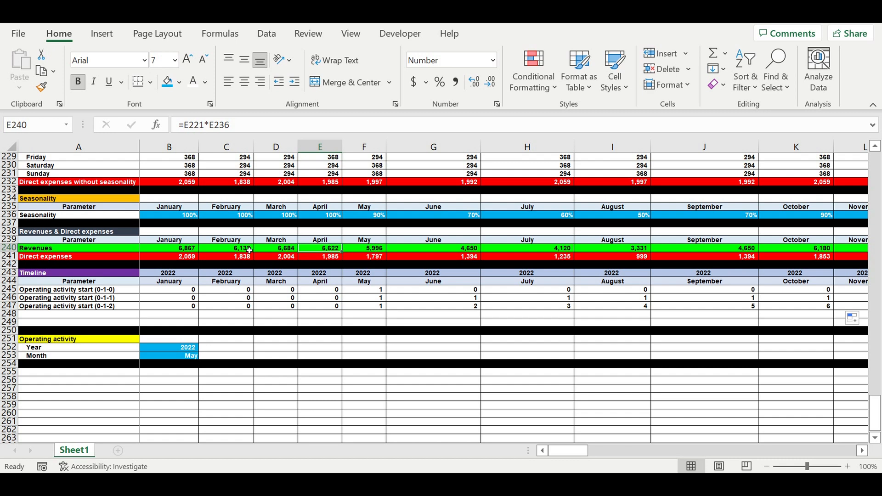
# Review the monthly Revenues and Direct expenses from January to September against the operating activity start flags.
pyautogui.moveTo(184, 248); pyautogui.dragTo(614, 252)
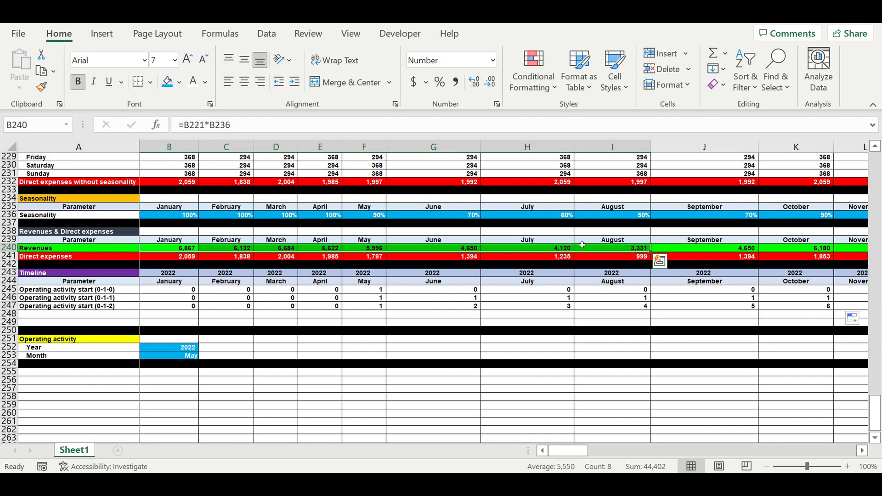
pyautogui.click(421, 281)
pyautogui.moveTo(170, 248); pyautogui.dragTo(740, 258)
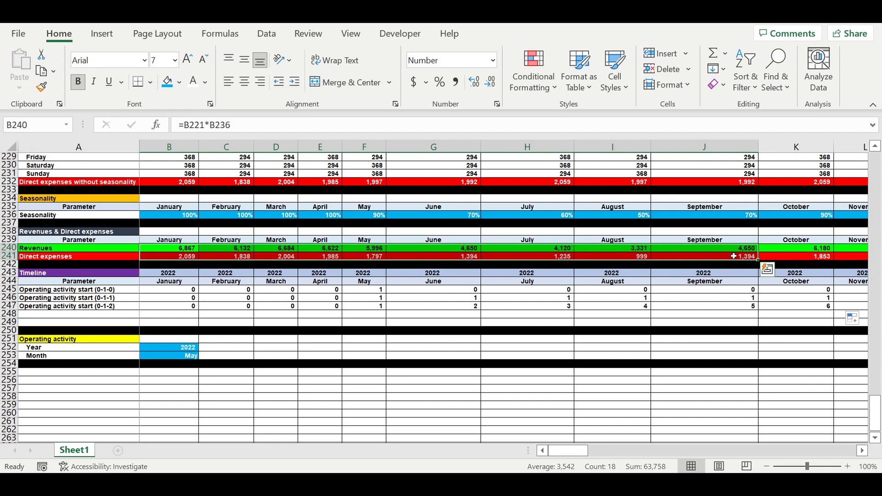
pyautogui.click(611, 291)
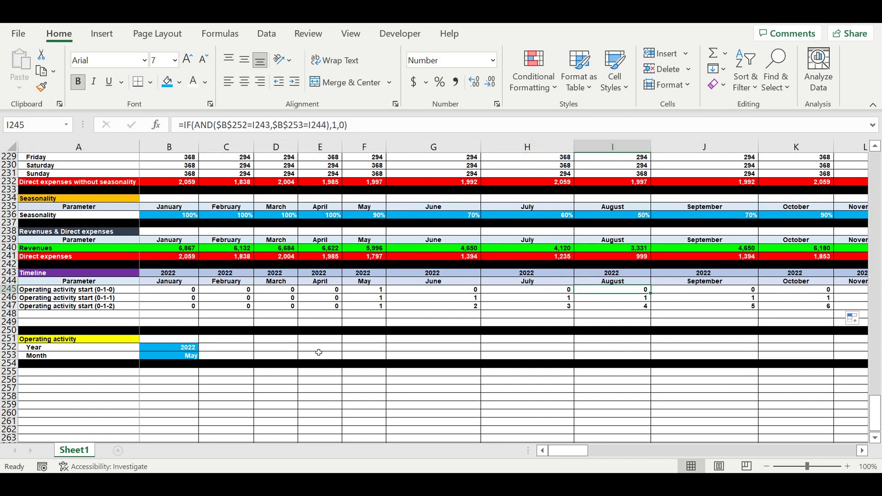
# Set the operating activity start month in B253 to July and check the month counter for July and August.
pyautogui.click(174, 356)
pyautogui.click(202, 356)
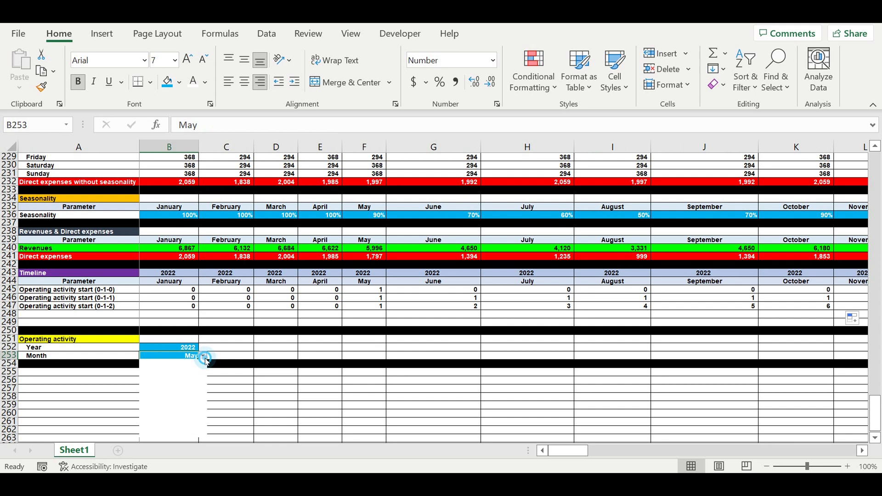
pyautogui.click(156, 384)
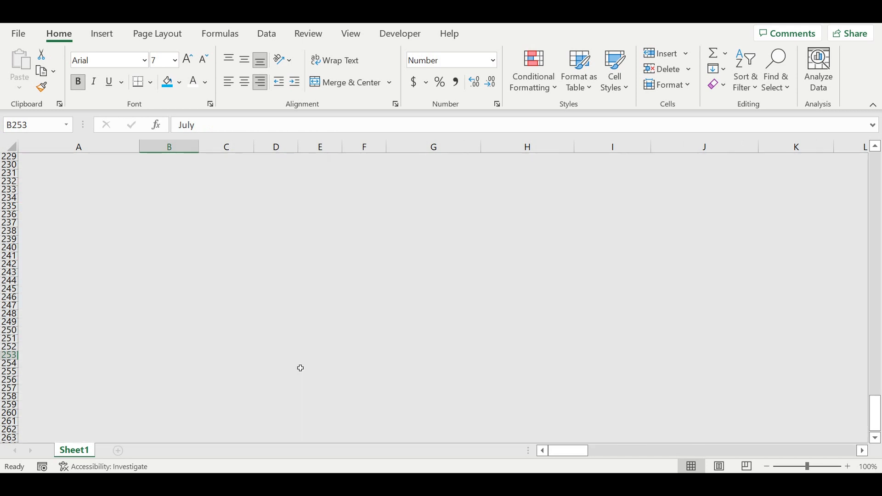
pyautogui.click(553, 306)
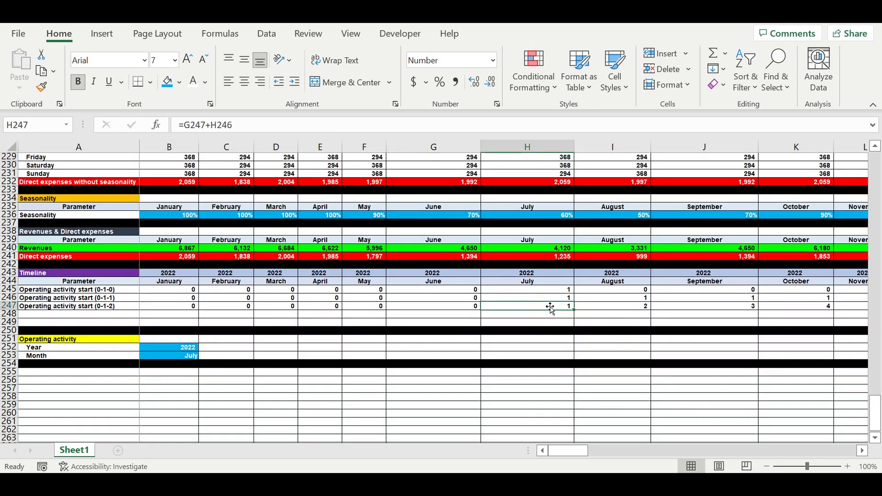
pyautogui.click(181, 348)
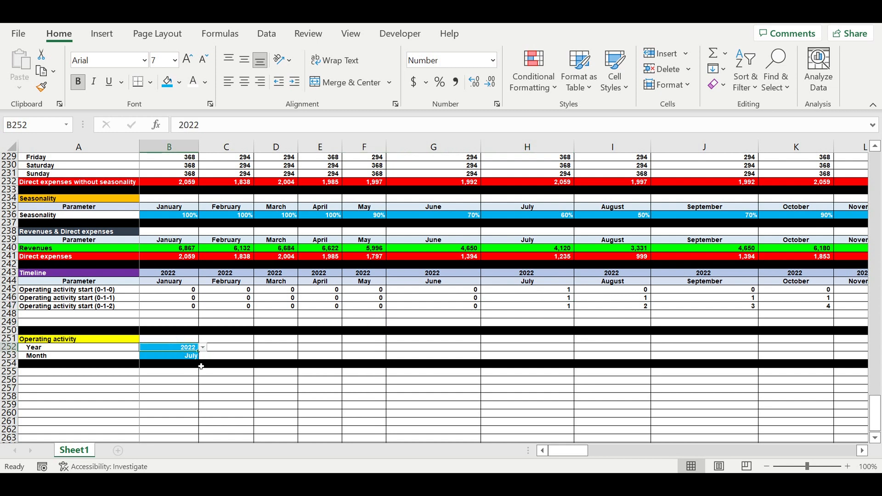
pyautogui.click(184, 356)
pyautogui.click(557, 306)
pyautogui.click(622, 306)
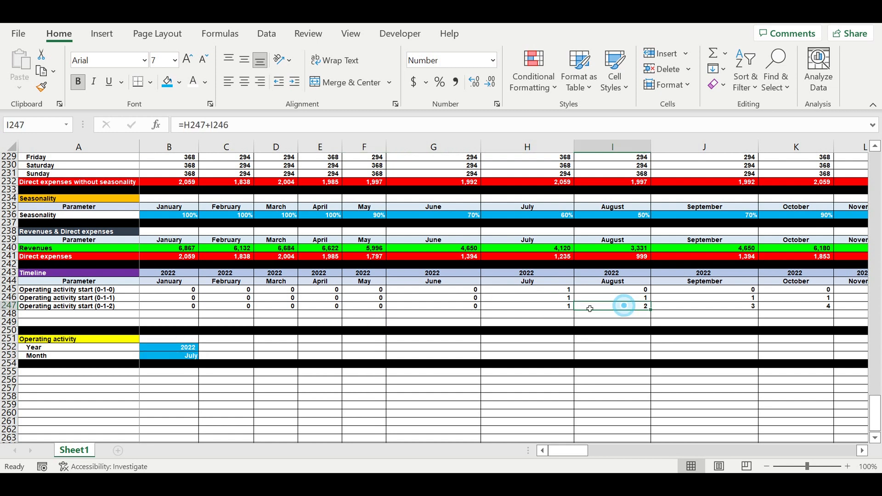
# Label row 248 of the timeline "Investment stage (0-1-0)" in A248.
pyautogui.click(68, 315)
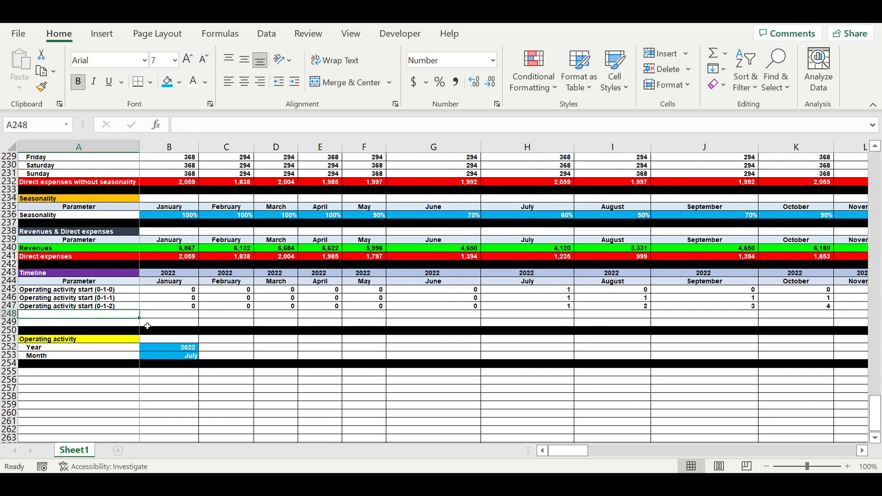
pyautogui.write('Inves')
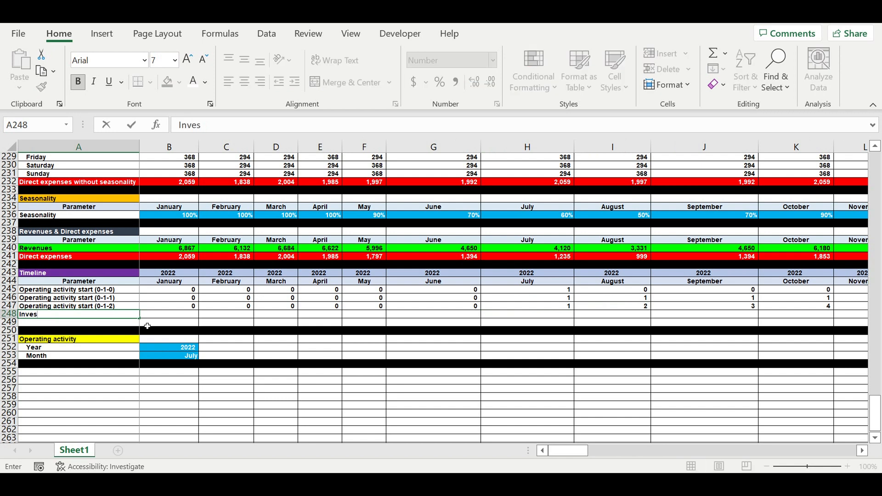
pyautogui.write('tment stage (0-1-0')
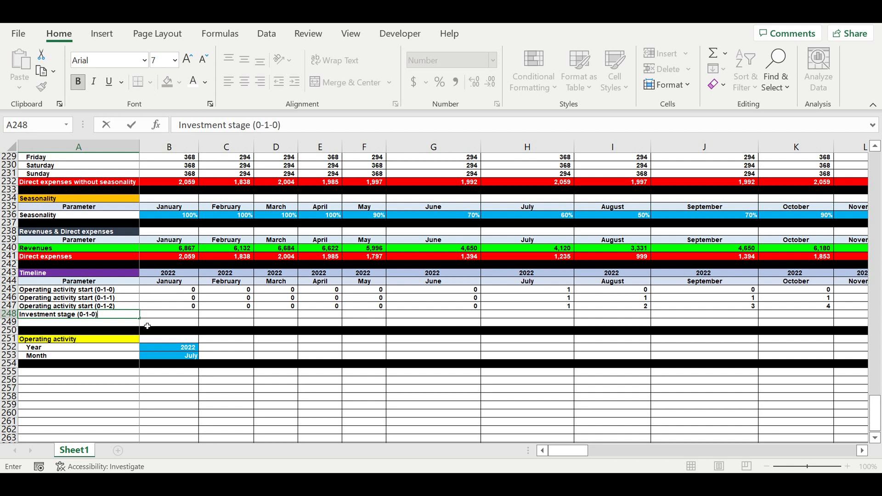
pyautogui.press('Return')
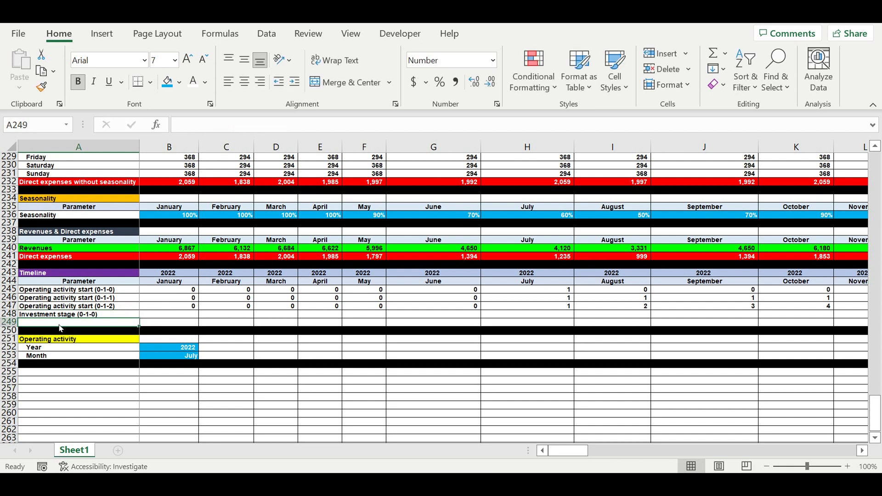
# Enter =C245 in B248 to flag the investment stage one month before the operating activity starts.
pyautogui.click(165, 317)
pyautogui.write('=')
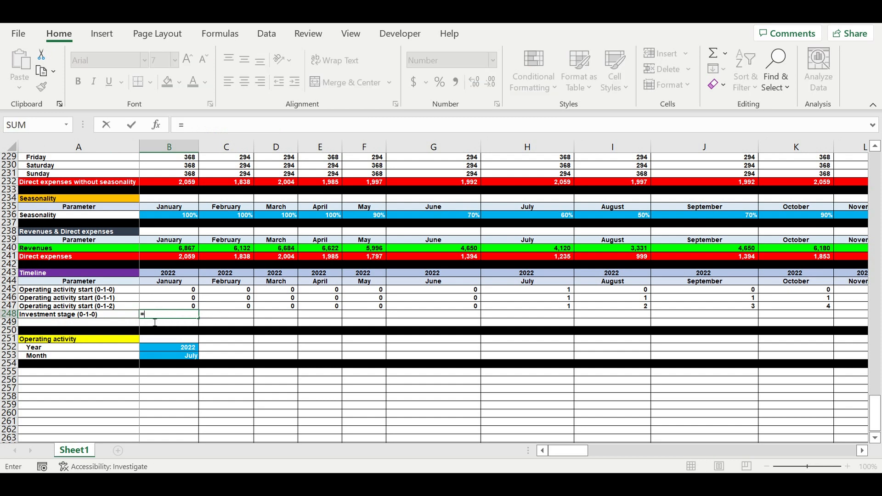
pyautogui.click(226, 291)
pyautogui.press('Return')
# Fill the B248 investment stage formula along row 248 through December 2031 in DQ248, checking the June flag against the July start.
pyautogui.click(192, 315)
pyautogui.moveTo(357, 319); pyautogui.dragTo(756, 317)
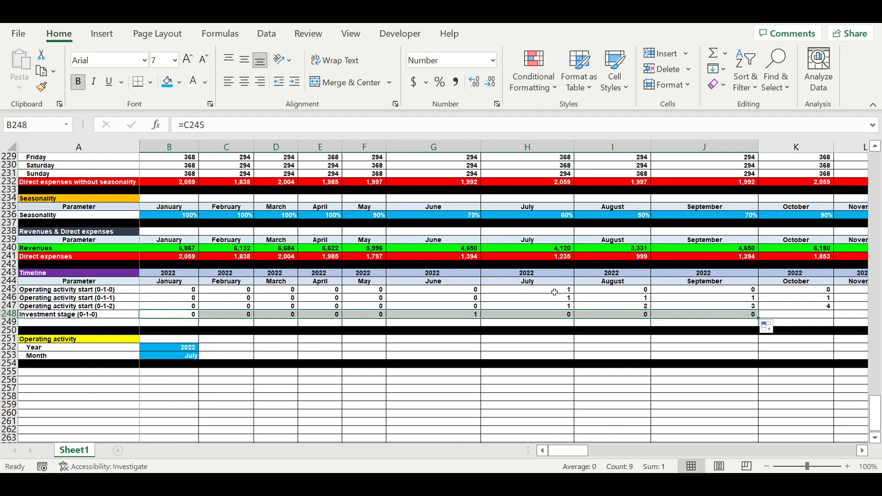
pyautogui.click(555, 292)
pyautogui.click(458, 318)
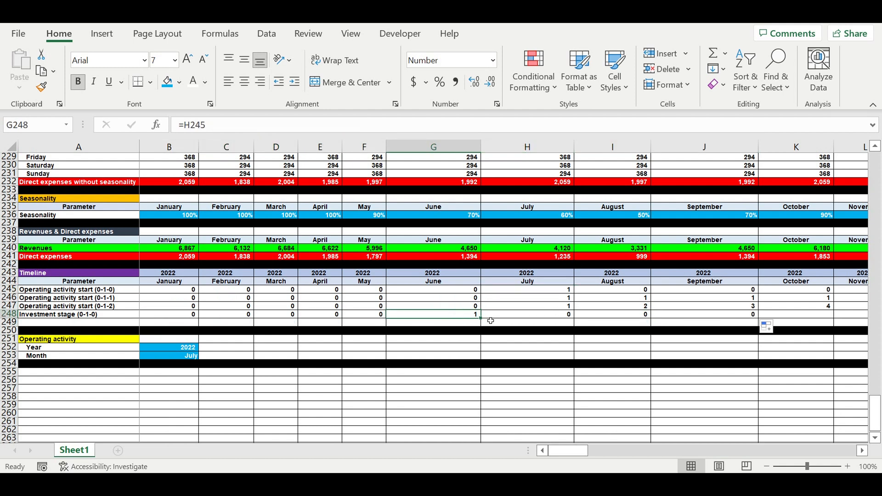
pyautogui.moveTo(481, 318); pyautogui.dragTo(626, 318)
pyautogui.click(714, 306)
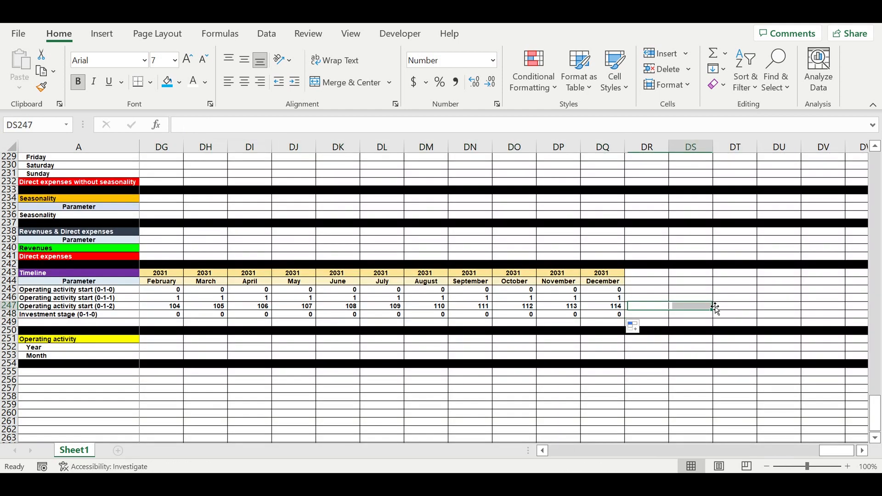
pyautogui.moveTo(816, 451); pyautogui.dragTo(460, 451)
pyautogui.click(303, 398)
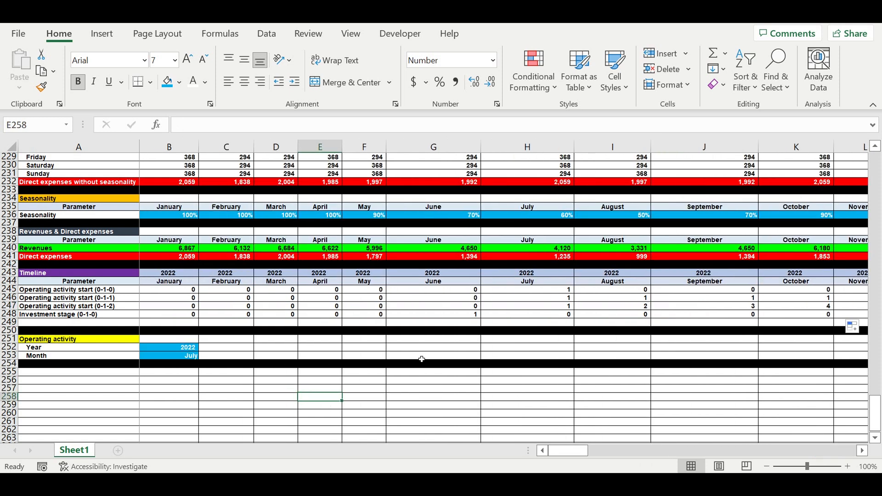
pyautogui.click(491, 302)
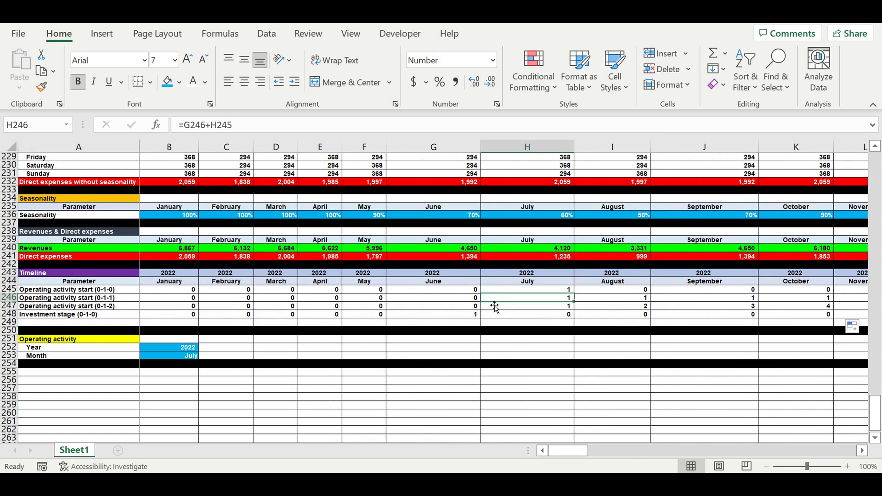